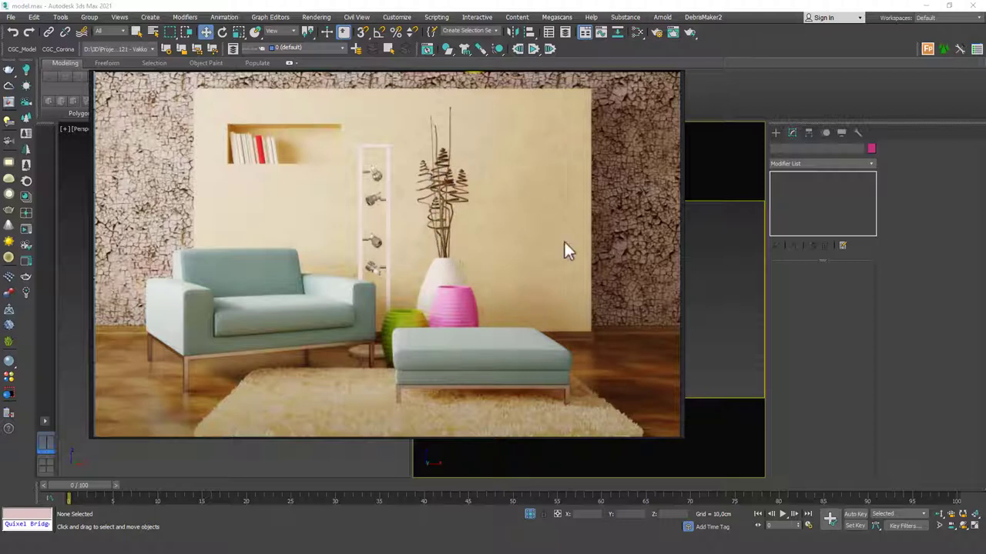
Open the standard primitives for creating geometry
scroll(292, 307, up, 3)
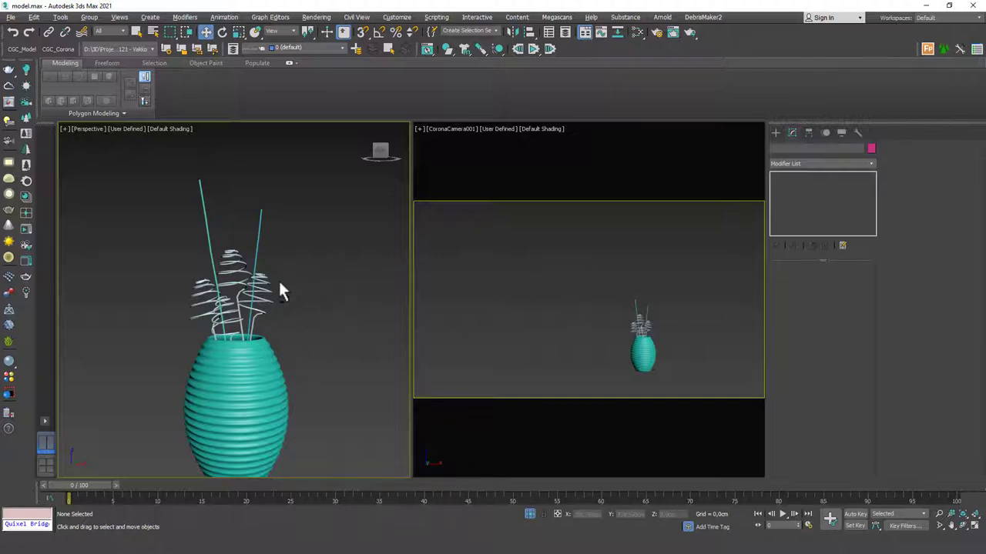
scroll(280, 291, down, 4)
click(776, 133)
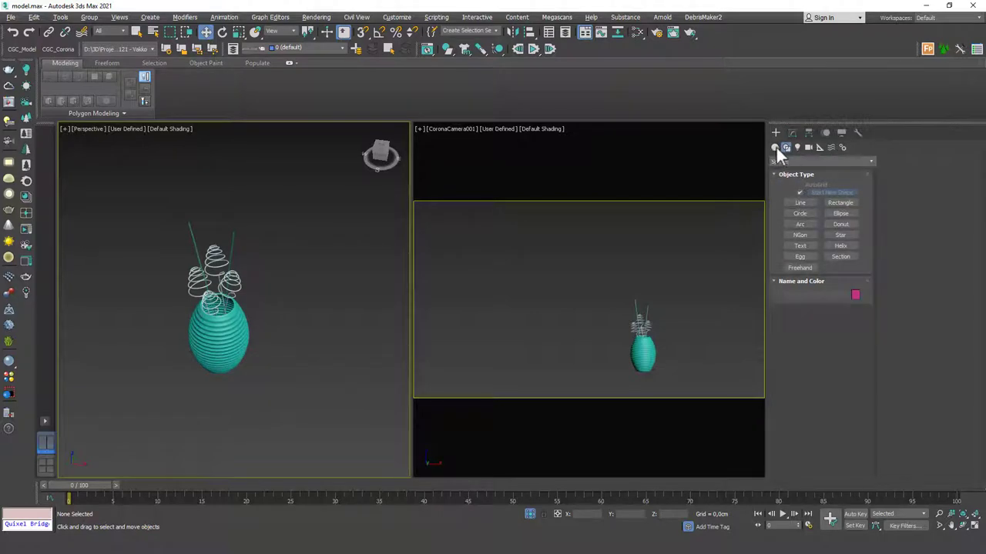
click(774, 147)
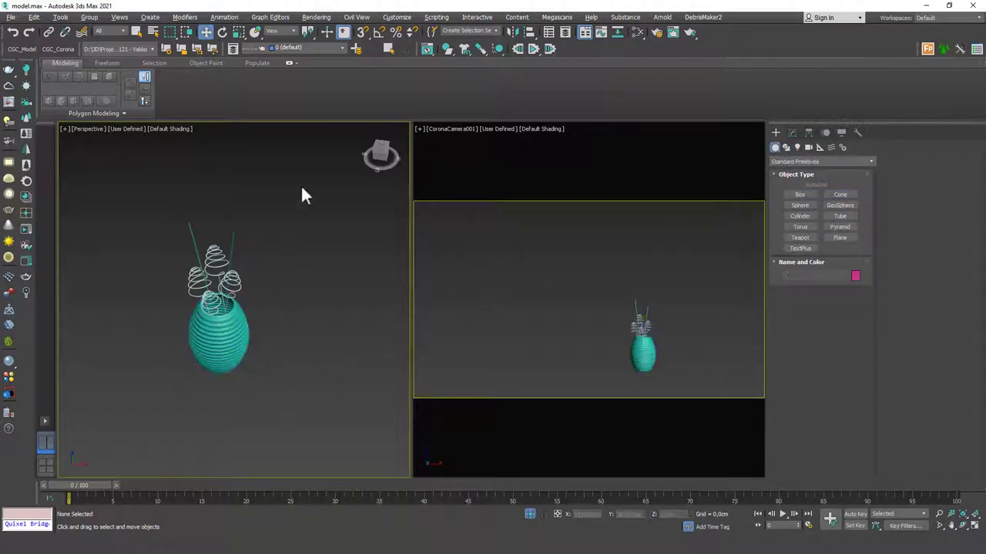
Bring the rest of the room back into view and isolate the vase with its spiral stems
click(246, 300)
right_click(249, 230)
click(312, 204)
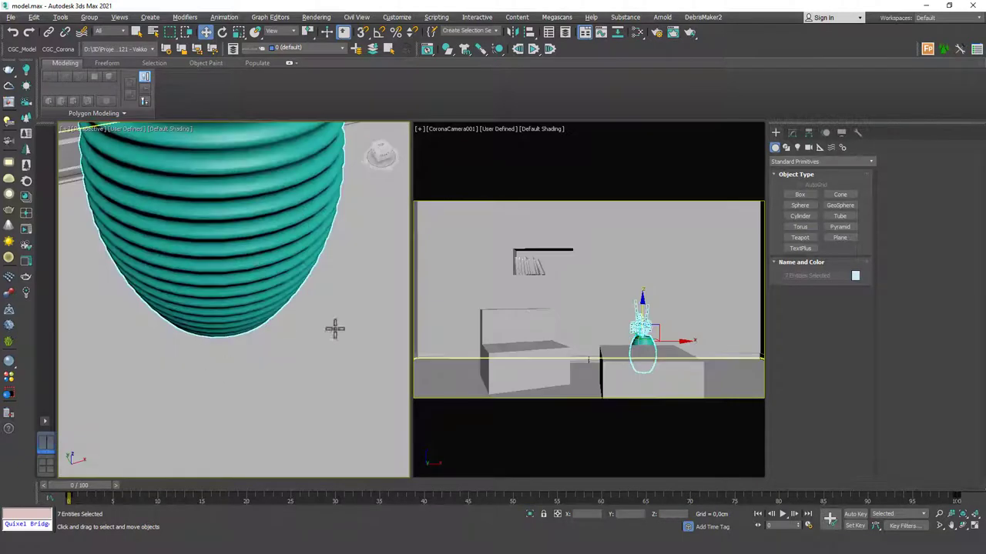
key(alt+q)
click(317, 275)
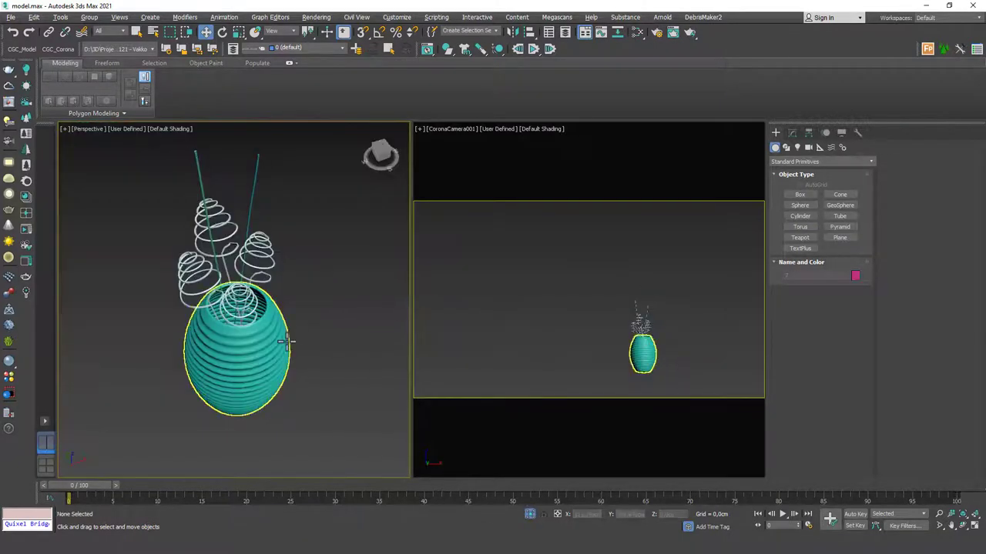
alt+middle_drag(287, 341, 294, 347)
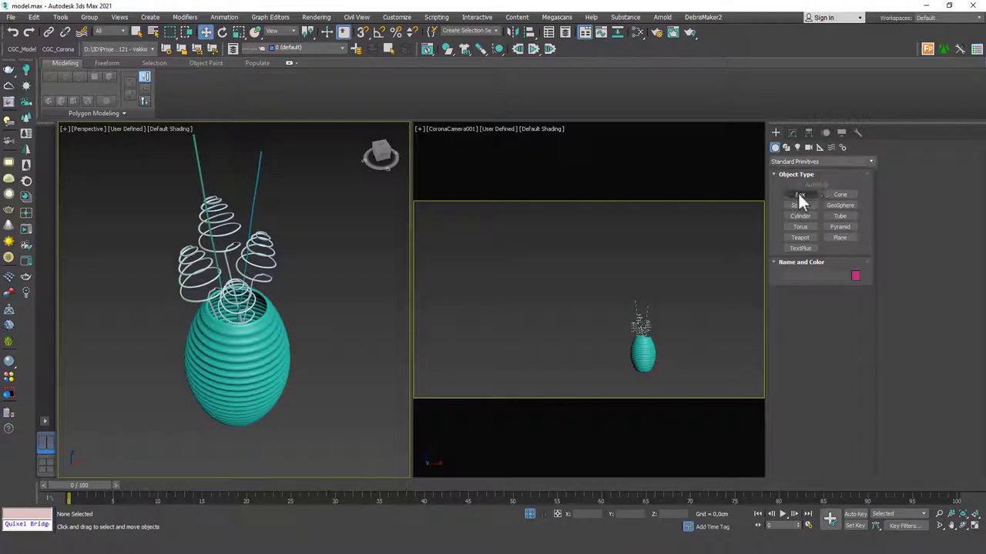
Draw a cylinder beside the vase, about 13 cm in radius and 46 cm high
click(800, 217)
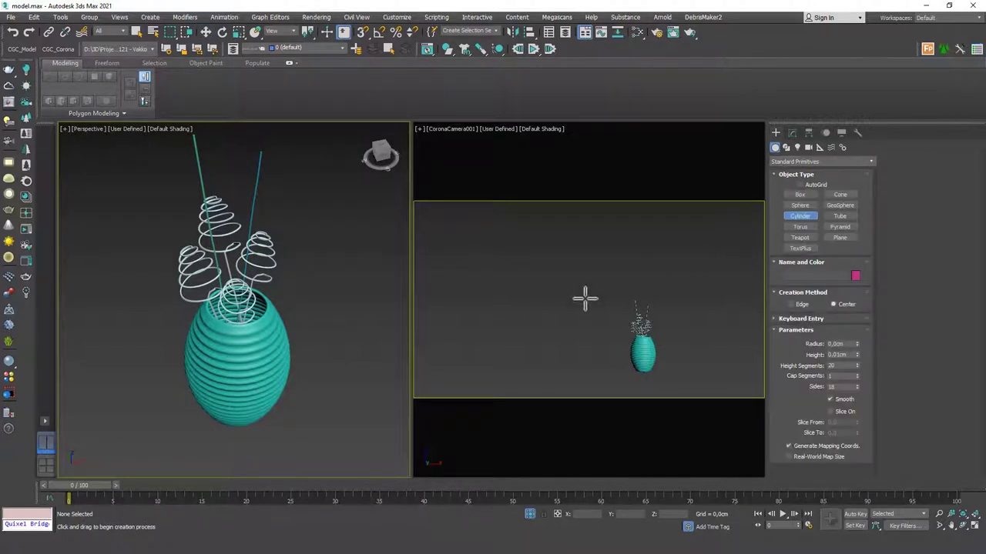
alt+middle_drag(301, 389, 280, 324)
drag(280, 323, 310, 335)
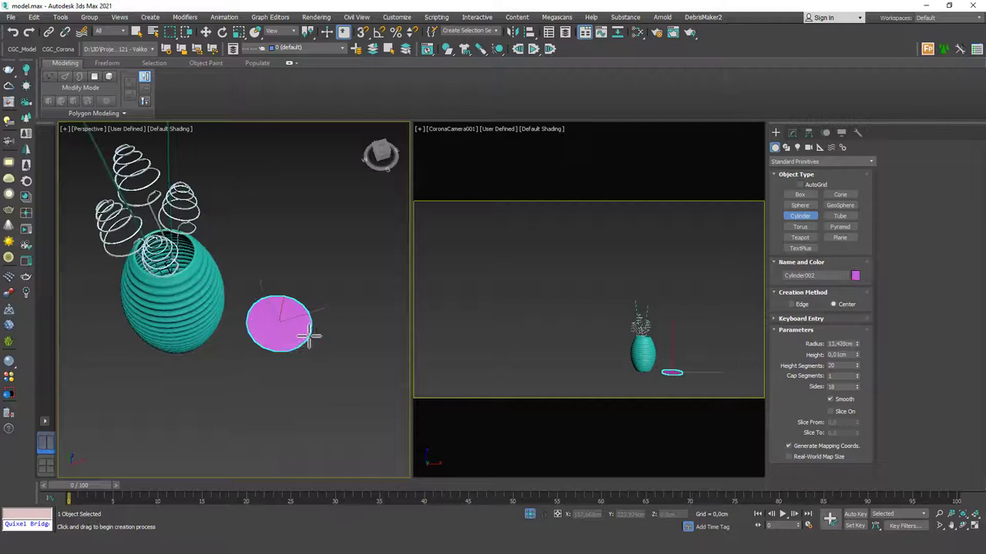
click(319, 223)
right_click(297, 343)
alt+middle_drag(297, 343, 288, 226)
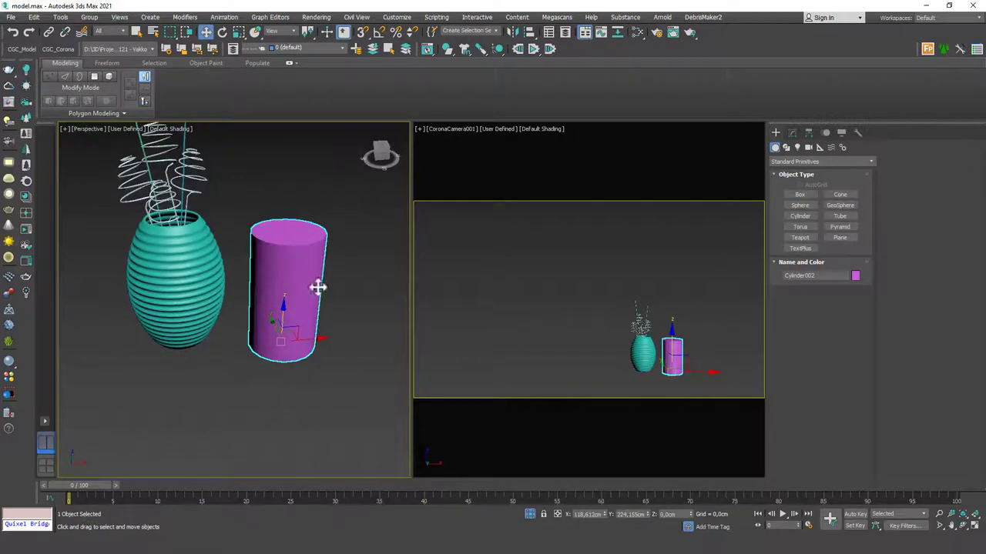
Set the cylinder's radius to 10 cm and its height to 50 cm
click(792, 133)
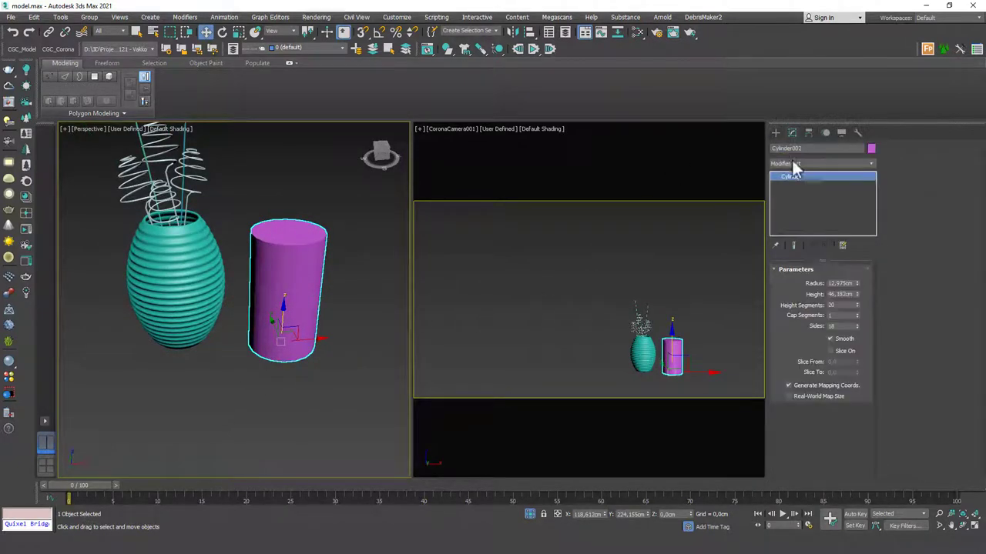
click(838, 284)
drag(856, 284, 860, 288)
double_click(849, 283)
text(10)
key(Return)
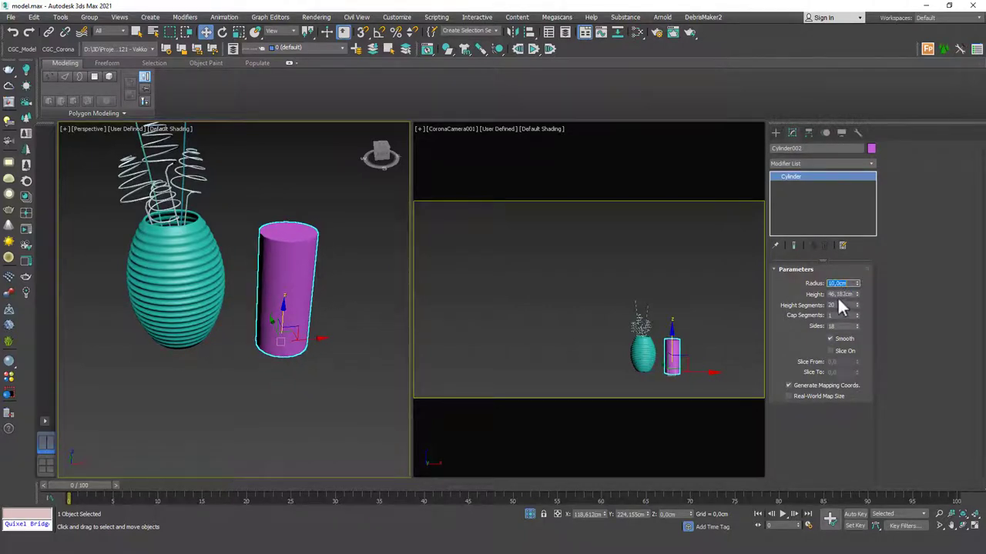
click(839, 294)
text(50)
key(Return)
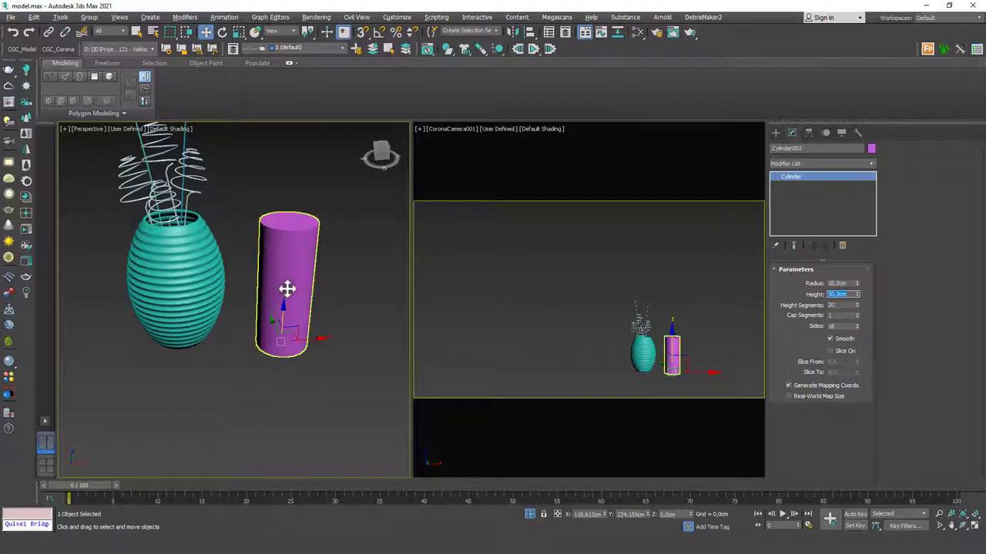
Set the cylinder's height segments to 20 and display edged faces in the Perspective view
scroll(286, 289, up, 3)
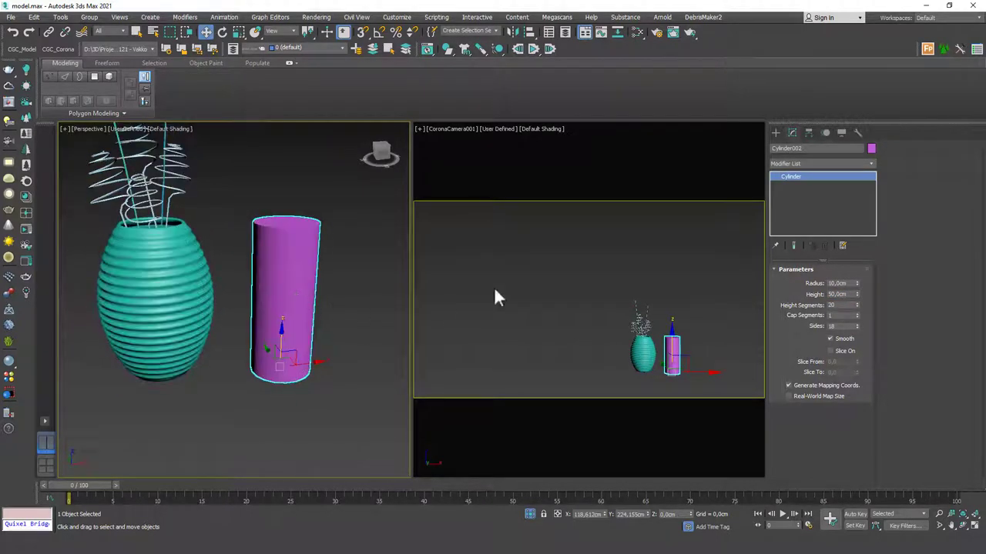
click(832, 306)
text(2)
key(Tab)
key(Tab)
middle_drag(283, 308, 264, 335)
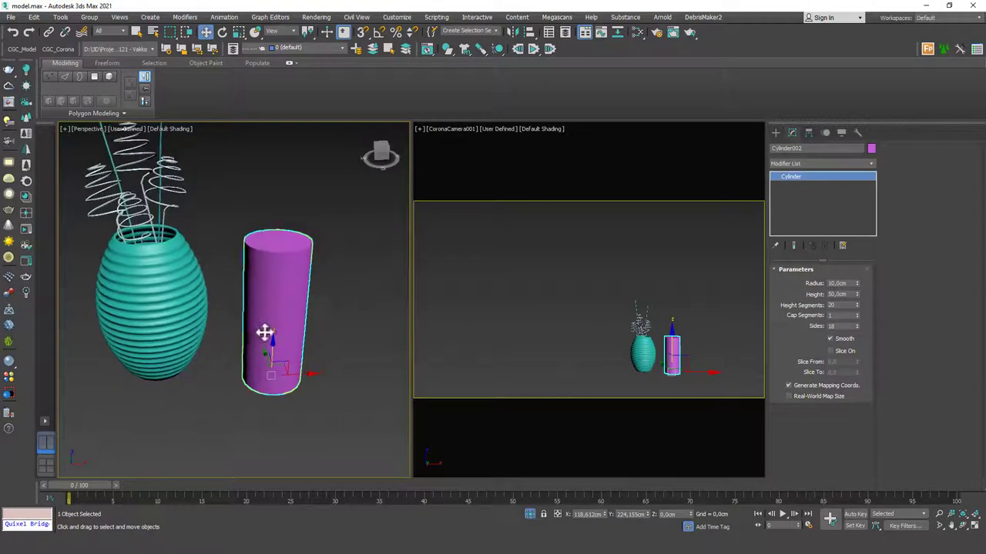
scroll(267, 331, up, 2)
scroll(224, 291, up, 2)
middle_drag(224, 291, 255, 290)
key(F4)
alt+middle_drag(299, 334, 213, 270)
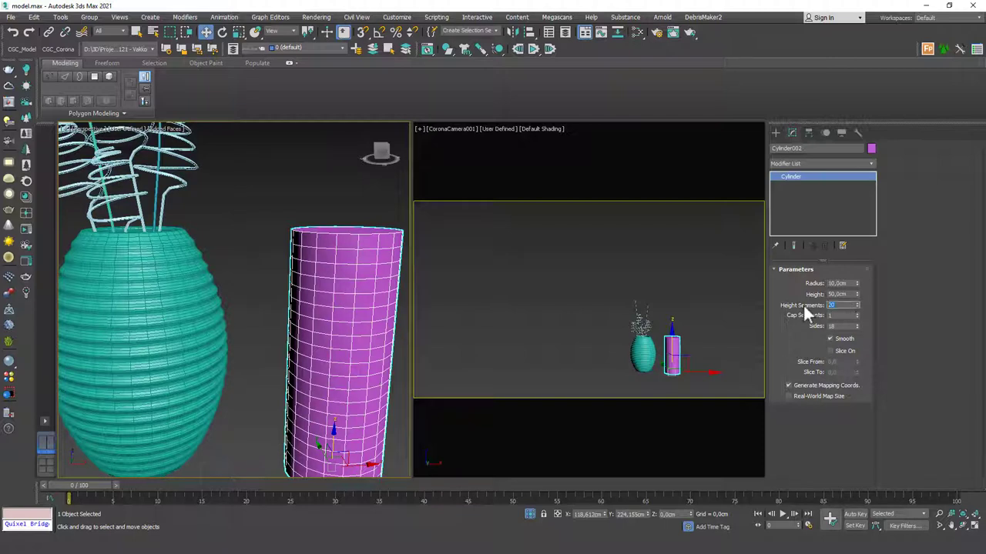
double_click(841, 305)
Add an Edit Poly modifier to the cylinder and delete its top cap polygon
click(810, 164)
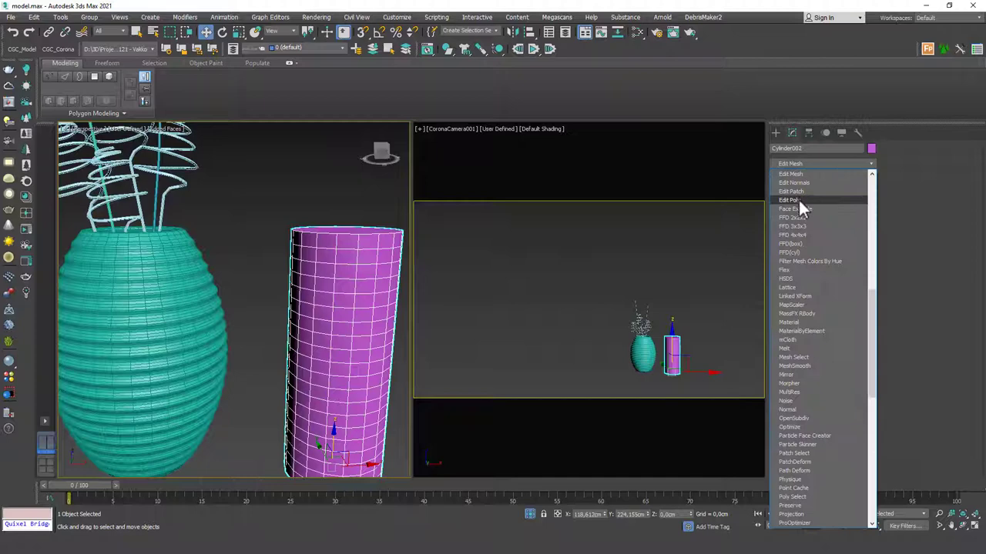
click(797, 198)
key(4)
alt+middle_drag(308, 324, 344, 262)
click(343, 255)
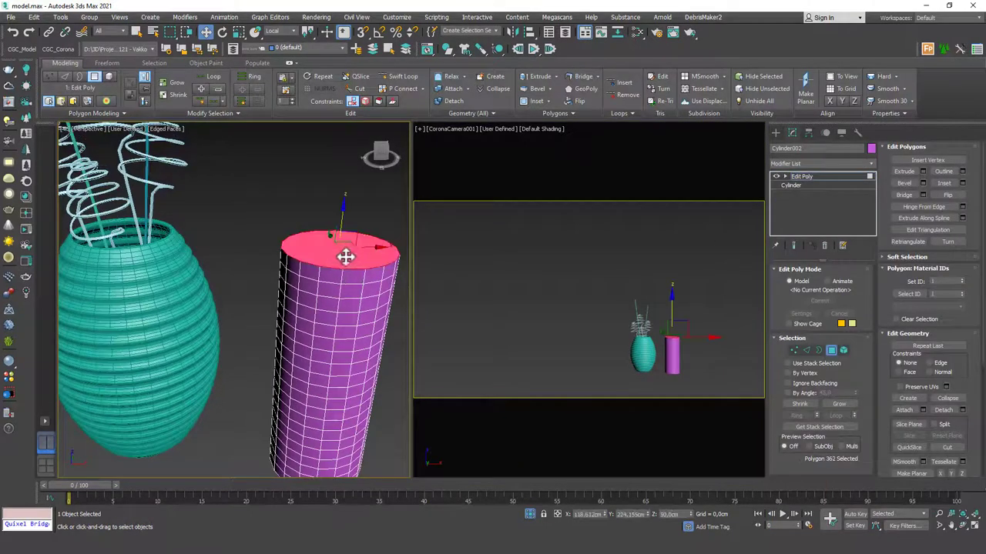
key(Delete)
alt+middle_drag(307, 301, 310, 265)
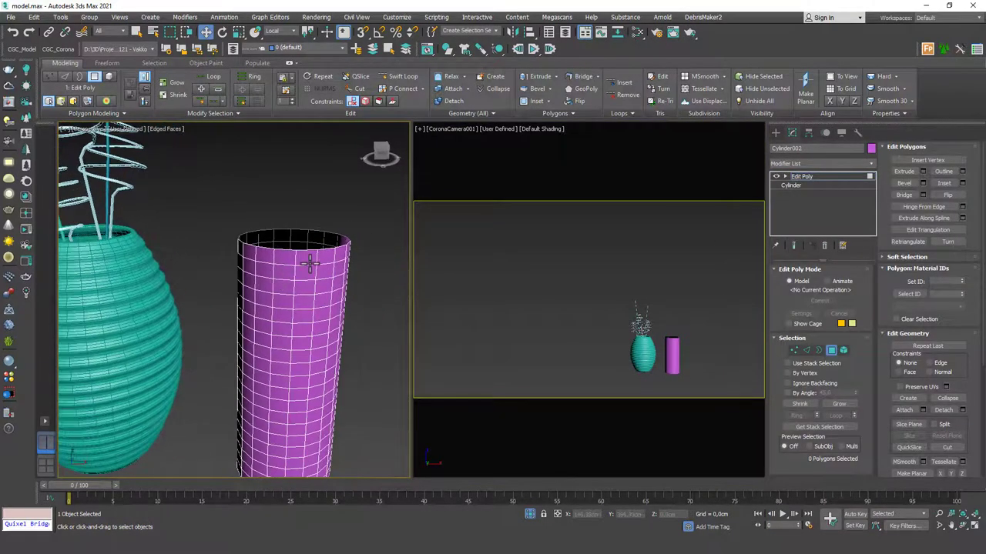
Switch to World coordinates and select the ring of horizontal edges running down one column of the cylinder
key(2)
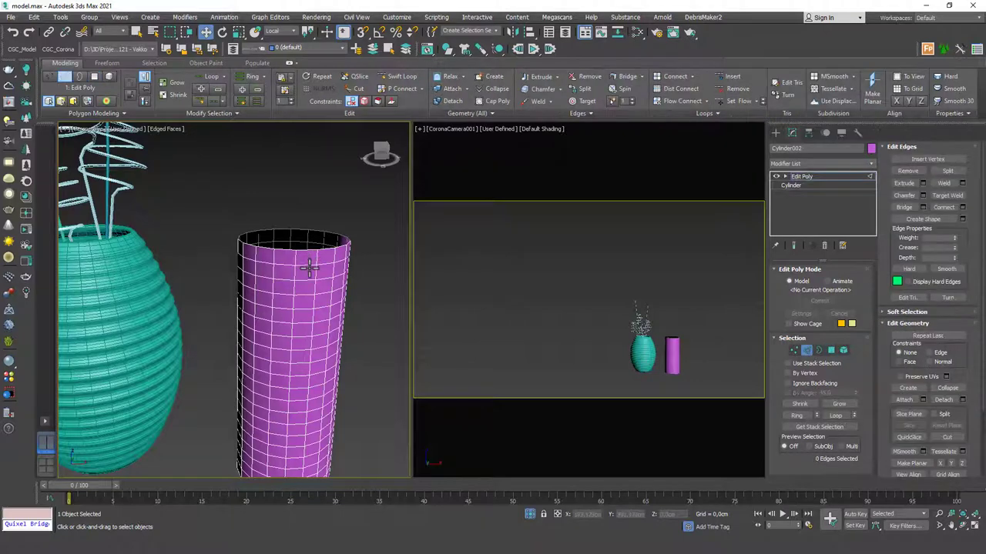
click(309, 273)
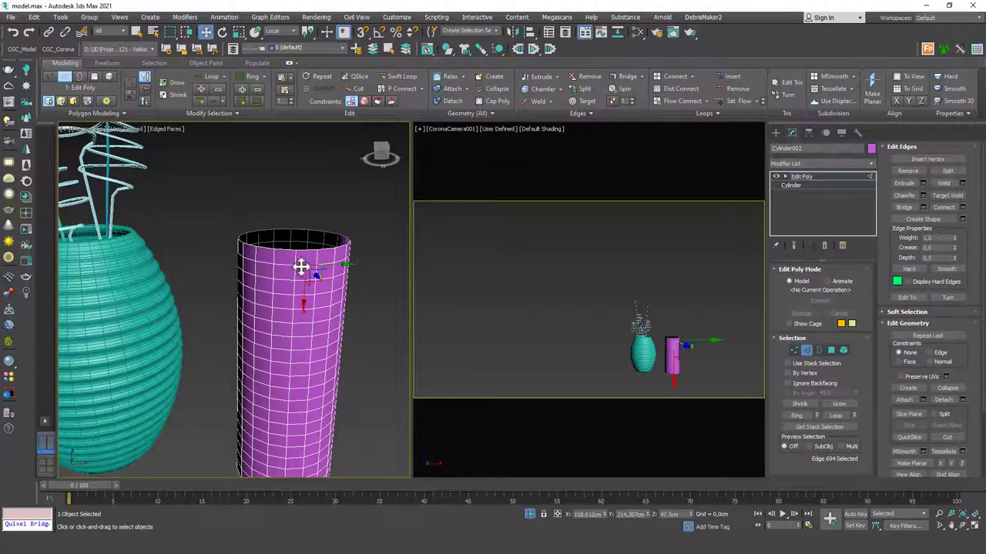
right_click(318, 218)
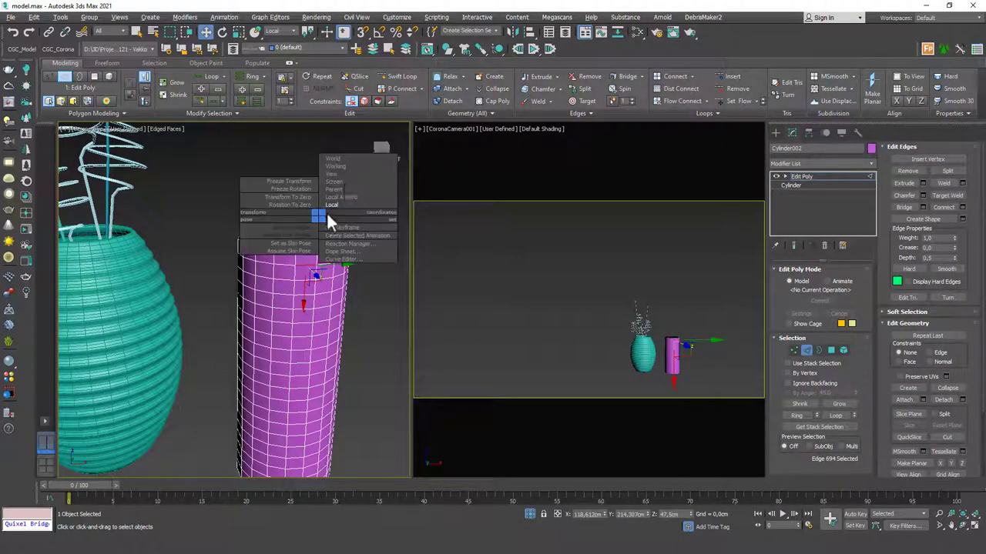
click(355, 159)
alt+middle_drag(319, 274, 307, 262)
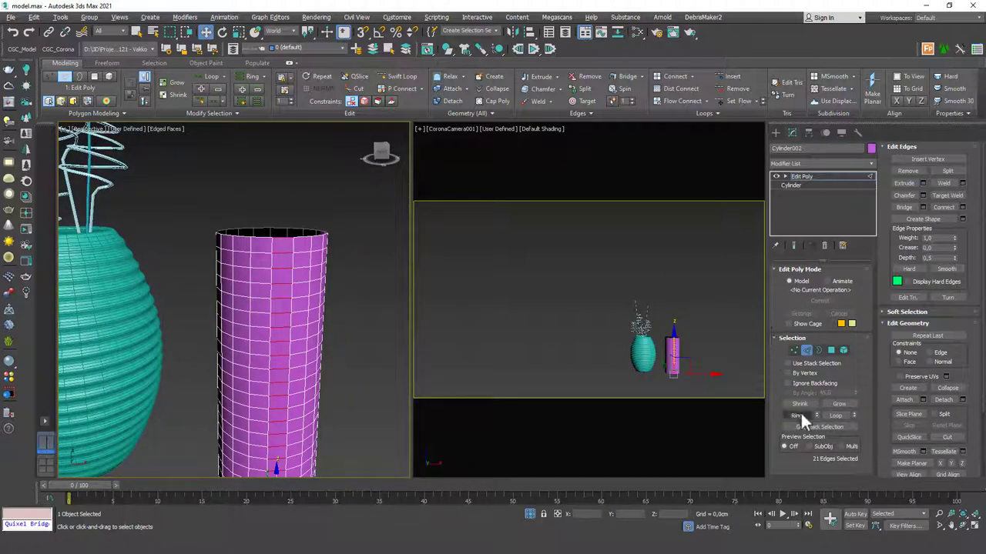
scroll(261, 373, down, 2)
scroll(263, 308, up, 1)
middle_drag(282, 352, 257, 305)
Deselect the rim and base edges and expand the remaining edges into full loops around the cylinder
alt+drag(293, 212, 255, 240)
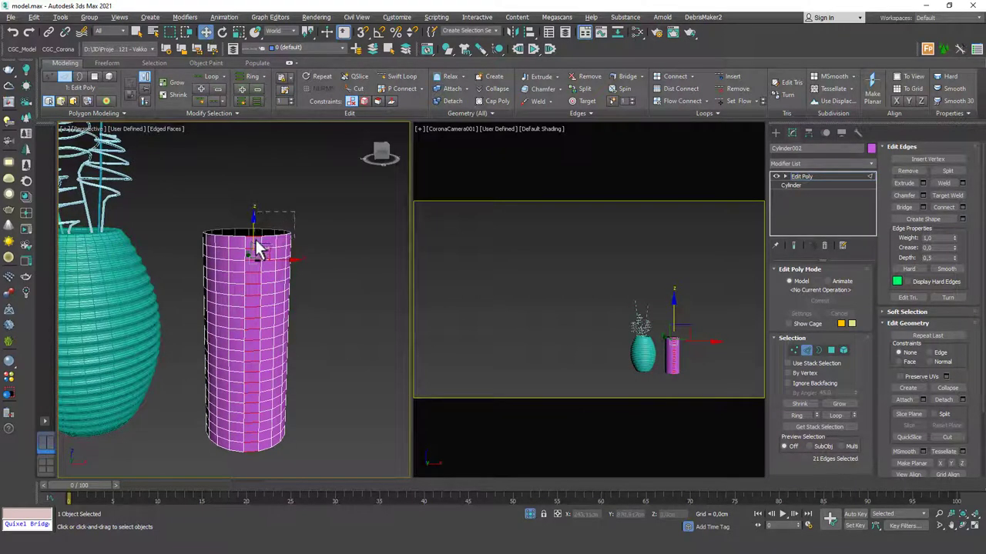
alt+click(257, 242)
alt+click(257, 453)
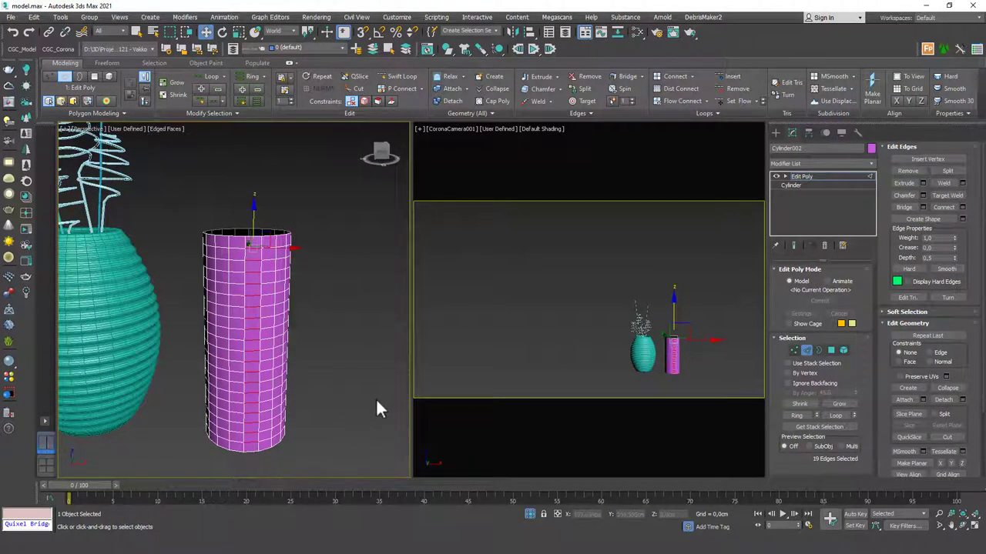
click(836, 415)
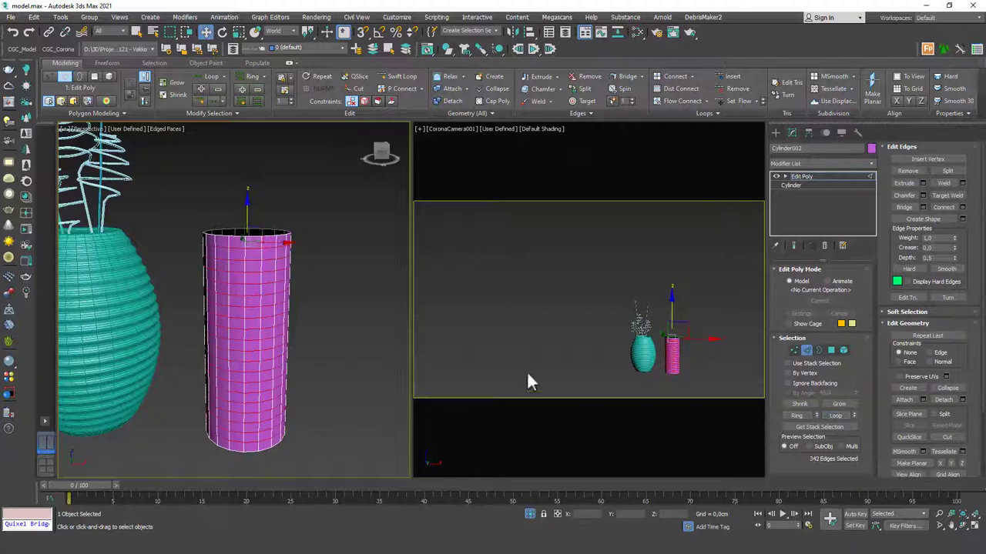
alt+middle_drag(198, 300, 286, 316)
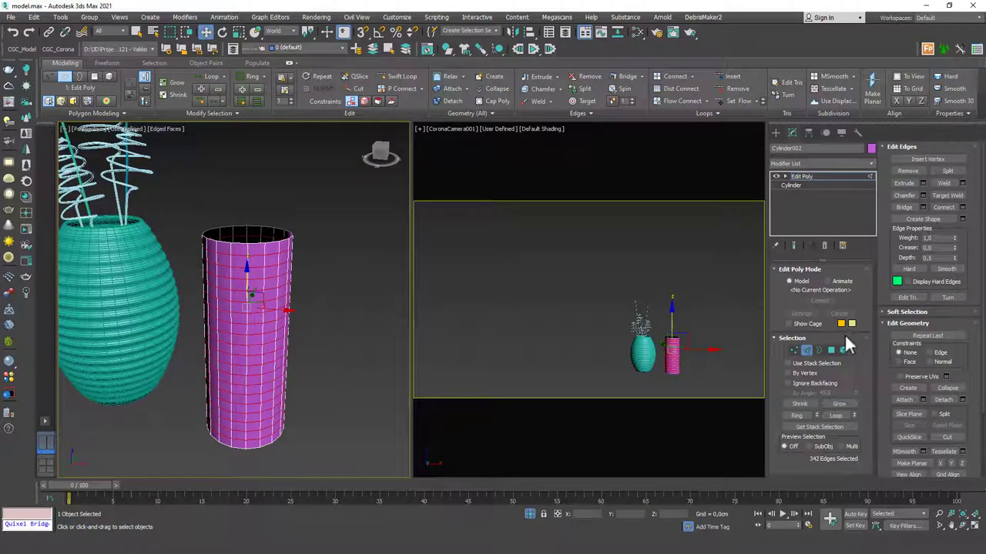
Extrude the selected edge loops with height 0.994 cm and width 0.752 cm and turn off edged faces
click(922, 183)
scroll(319, 293, up, 3)
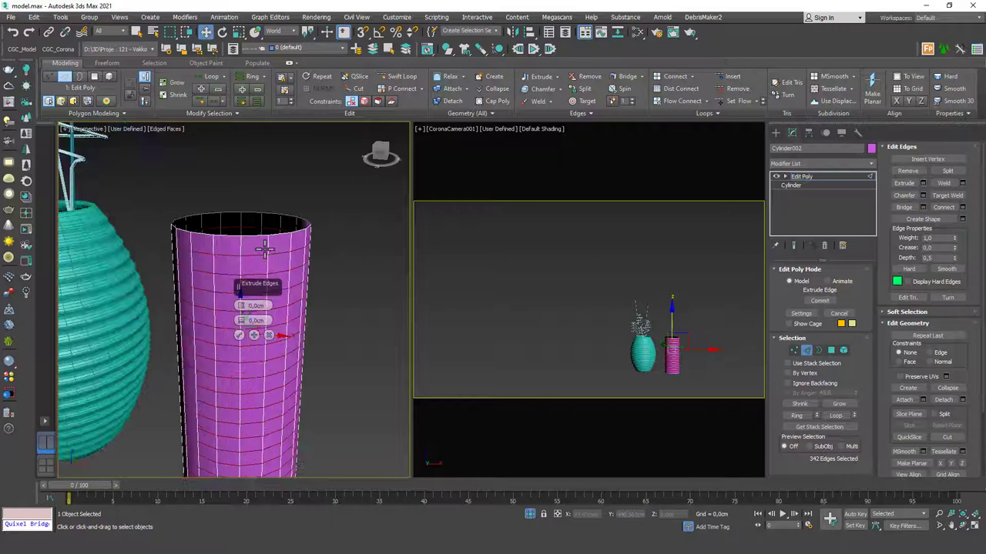
mouse_move(241, 286)
mouse_down()
mouse_move(243, 315)
mouse_move(239, 297)
mouse_up()
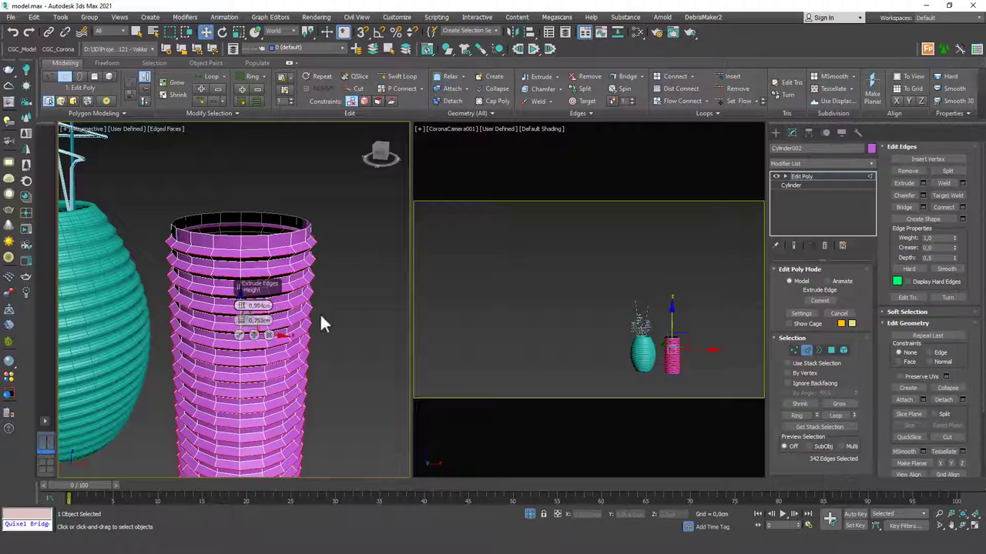
mouse_move(319, 312)
alt+middle_down()
mouse_move(332, 300)
mouse_move(315, 326)
mouse_move(304, 312)
mouse_move(311, 341)
alt+middle_up()
scroll(329, 317, down, 1)
click(248, 342)
click(332, 310)
key(F4)
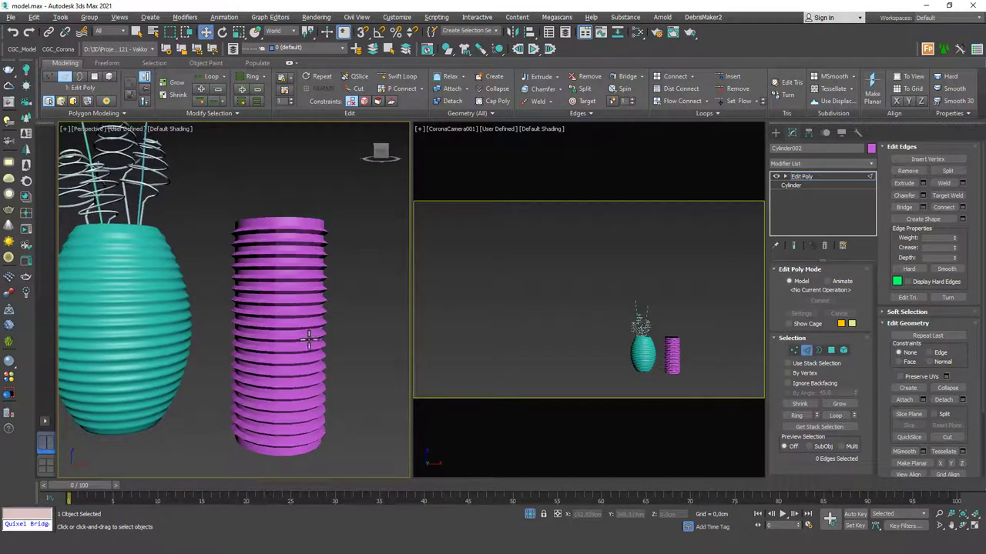
Add an FFD 3x3x3 modifier to the ribbed cylinder and frame it in the Front view
click(821, 175)
click(821, 163)
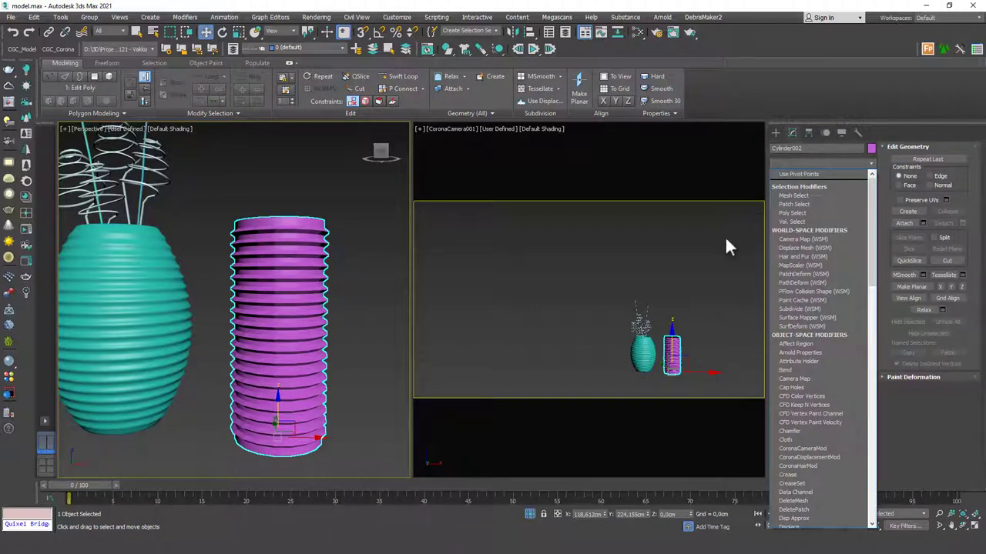
click(809, 163)
key(f)
click(808, 163)
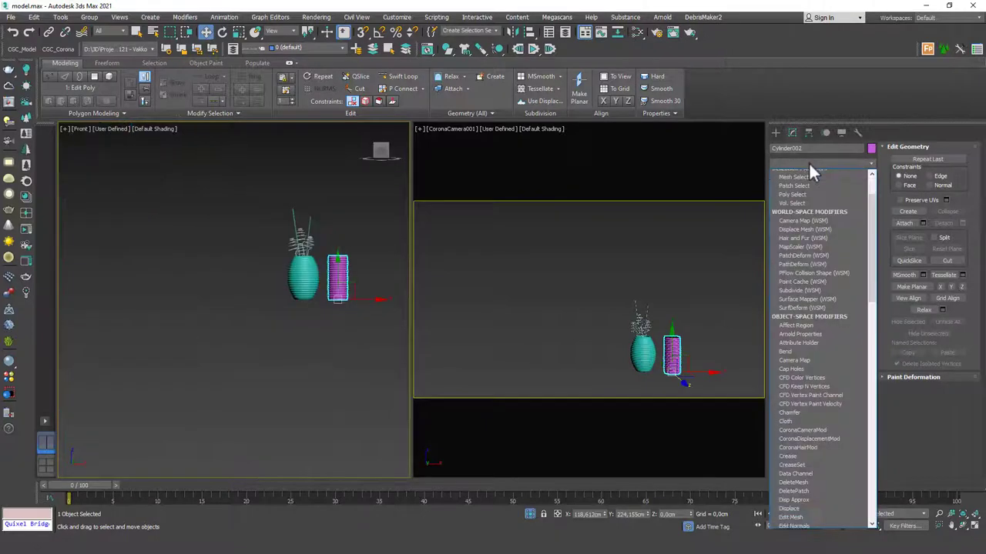
key(f)
click(807, 182)
key(z)
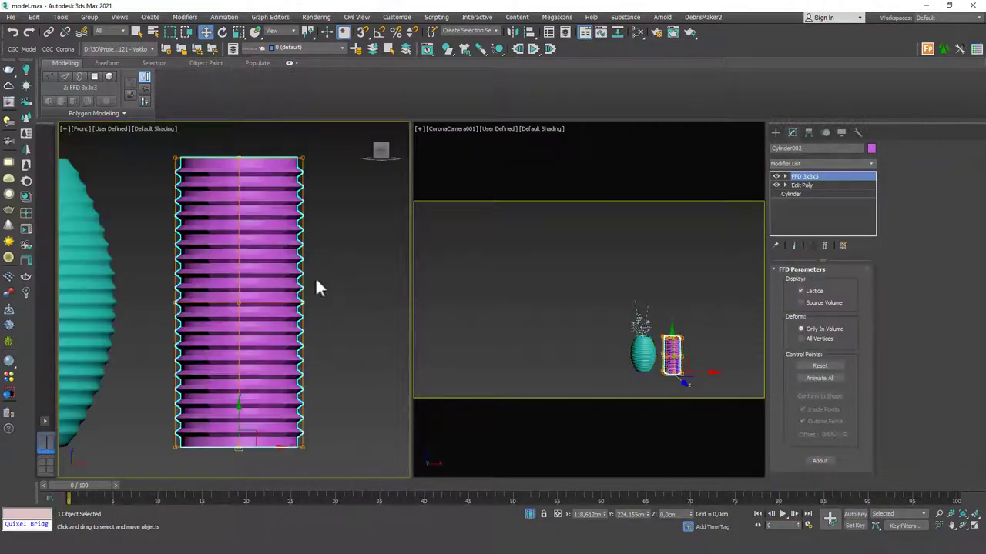
Select the middle level of FFD 3x3x3 control points and scale it outward horizontally to bulge the ribbed cylinder into a vase
scroll(307, 291, down, 2)
key(1)
click(785, 176)
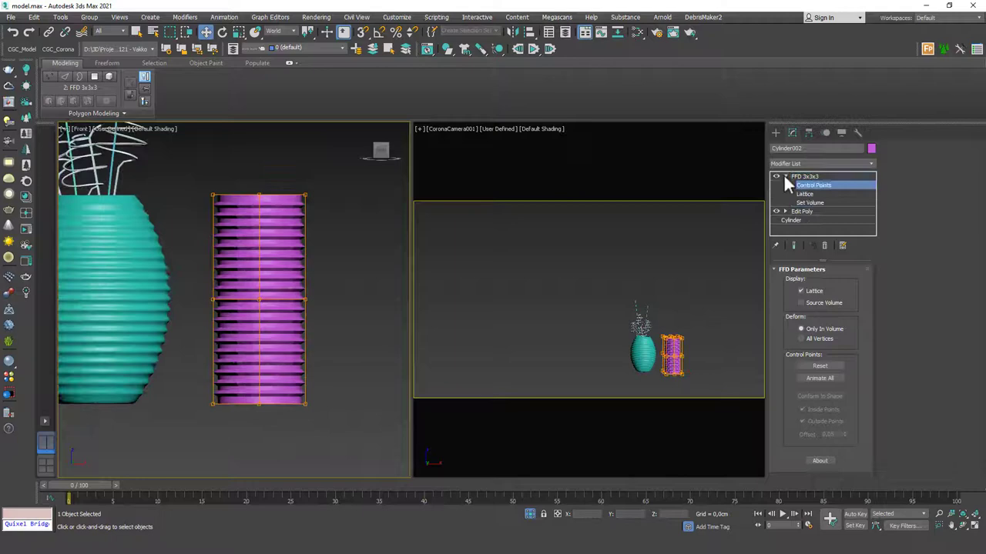
drag(332, 269, 167, 321)
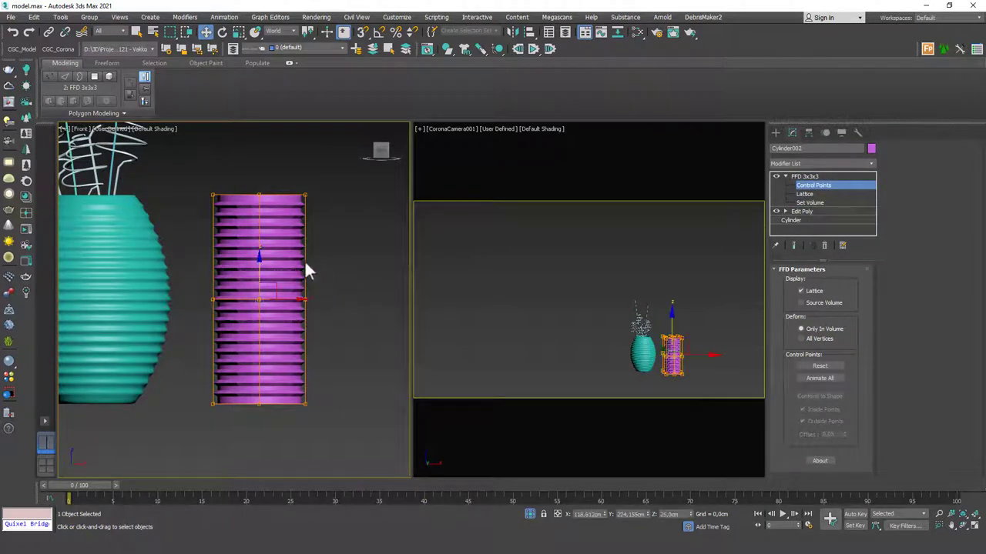
mouse_move(254, 306)
alt+middle_down()
mouse_move(231, 346)
mouse_move(255, 311)
alt+middle_up()
key(r)
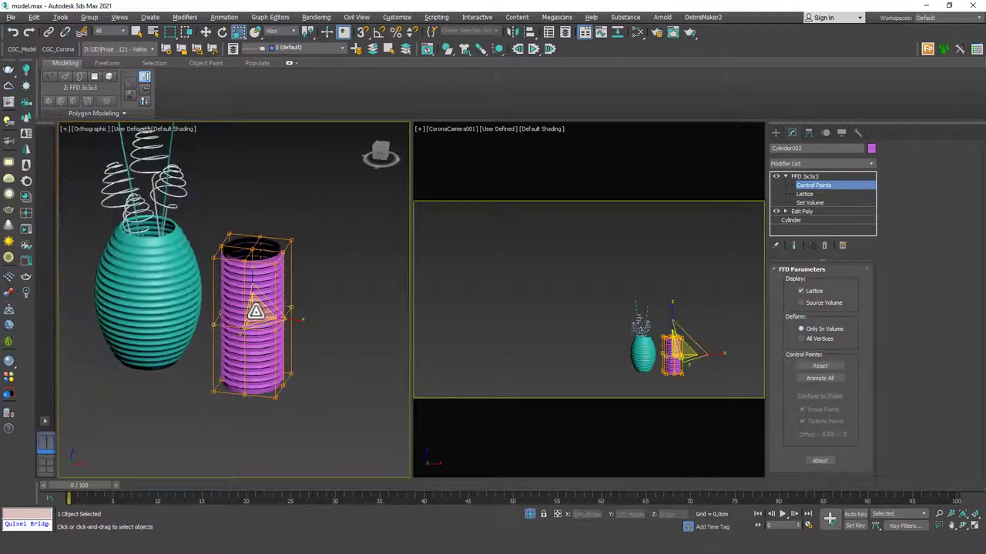
drag(255, 310, 254, 223)
alt+middle_drag(277, 327, 177, 245)
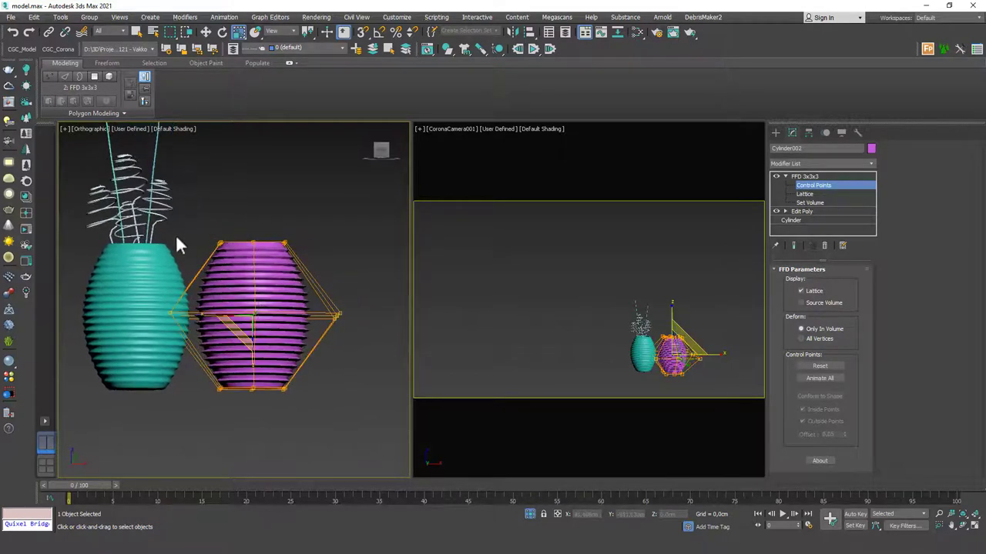
alt+middle_drag(271, 285, 255, 306)
mouse_move(255, 305)
mouse_down()
mouse_move(260, 316)
mouse_move(274, 308)
mouse_up()
Leave control-point editing, add a TurboSmooth modifier on top of the FFD 3x3x3, and deselect the vase
click(818, 177)
click(818, 163)
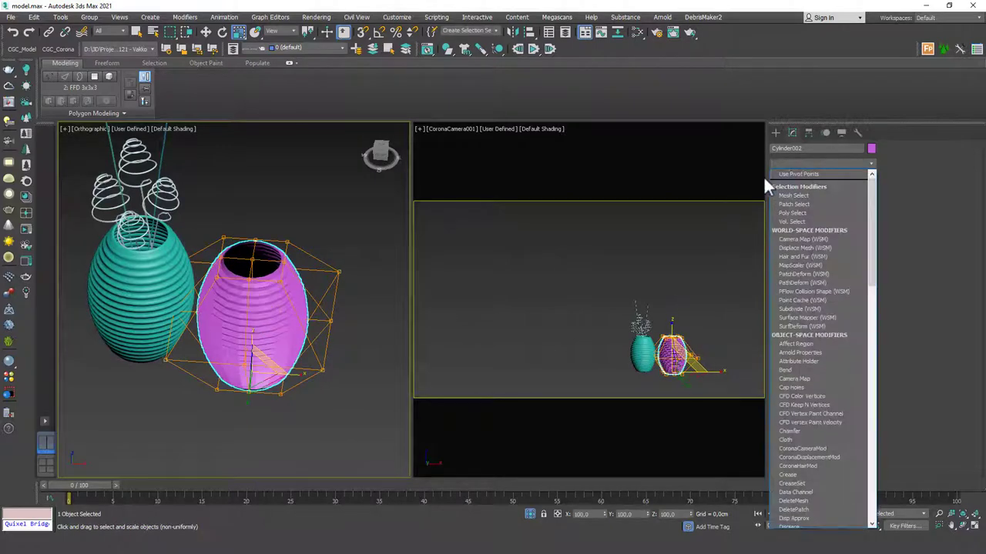
text(tu)
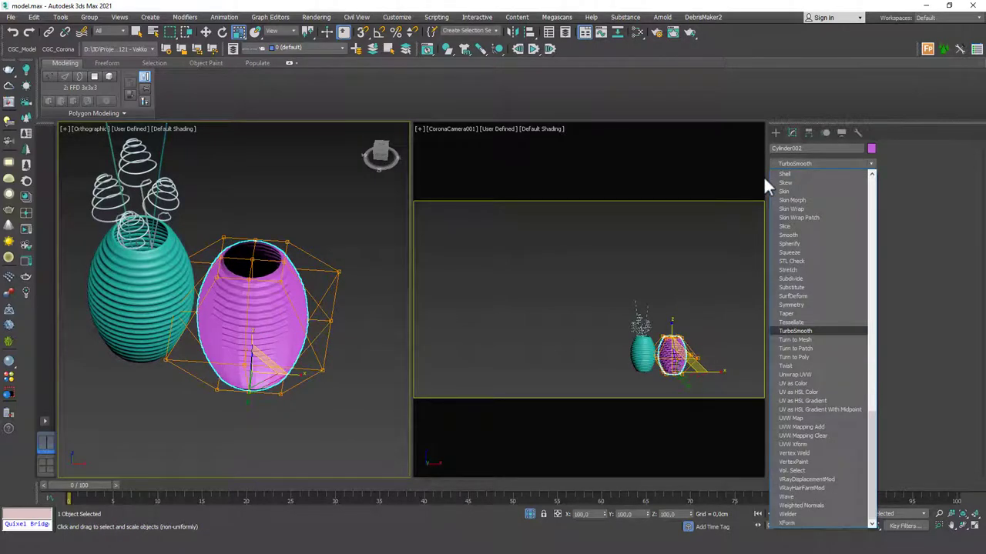
key(Return)
click(397, 295)
Examine the smoothed ribs beside the teal reference vase and the open rim up close in a perspective view
alt+middle_drag(264, 327, 273, 277)
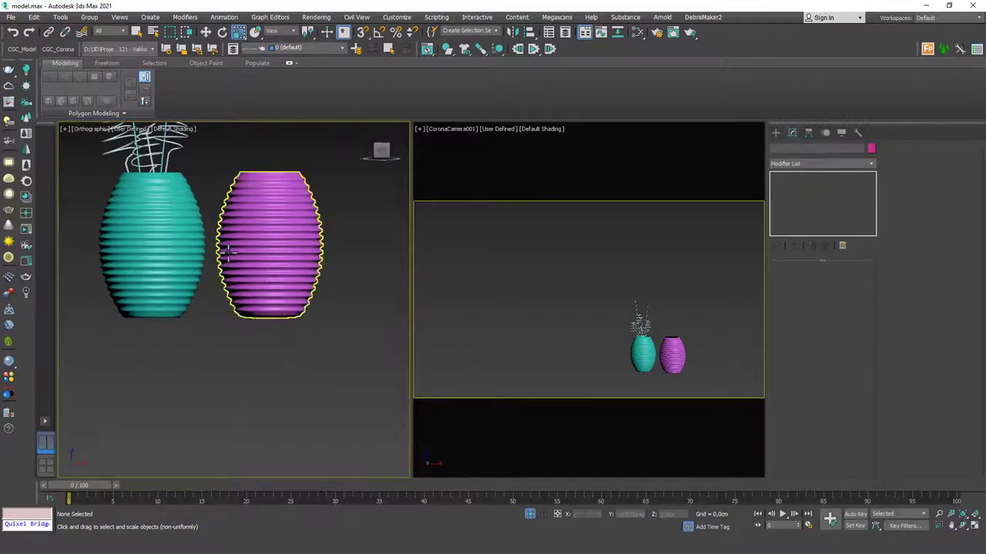
scroll(200, 261, up, 10)
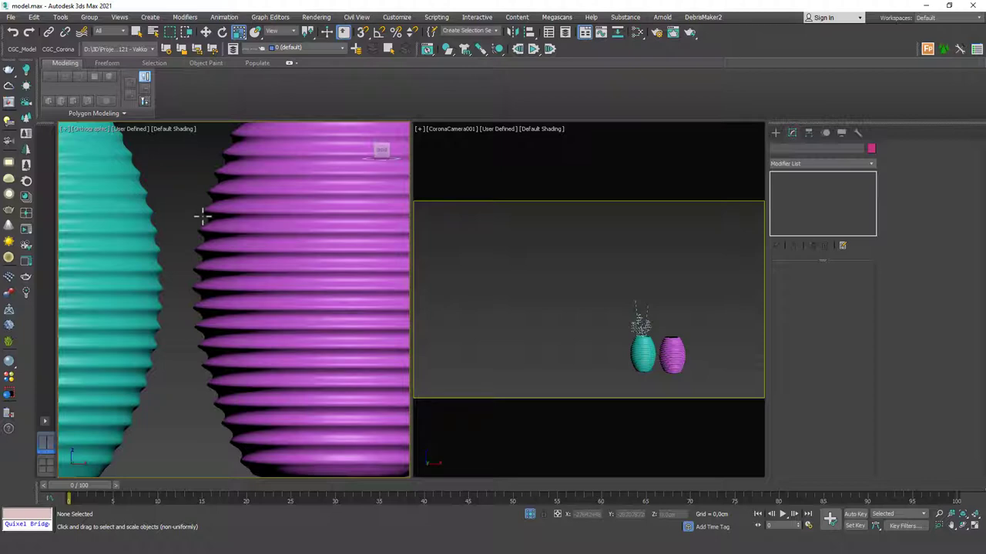
scroll(220, 310, down, 5)
mouse_move(268, 277)
middle_down()
mouse_move(236, 286)
mouse_move(236, 303)
middle_up()
key(p)
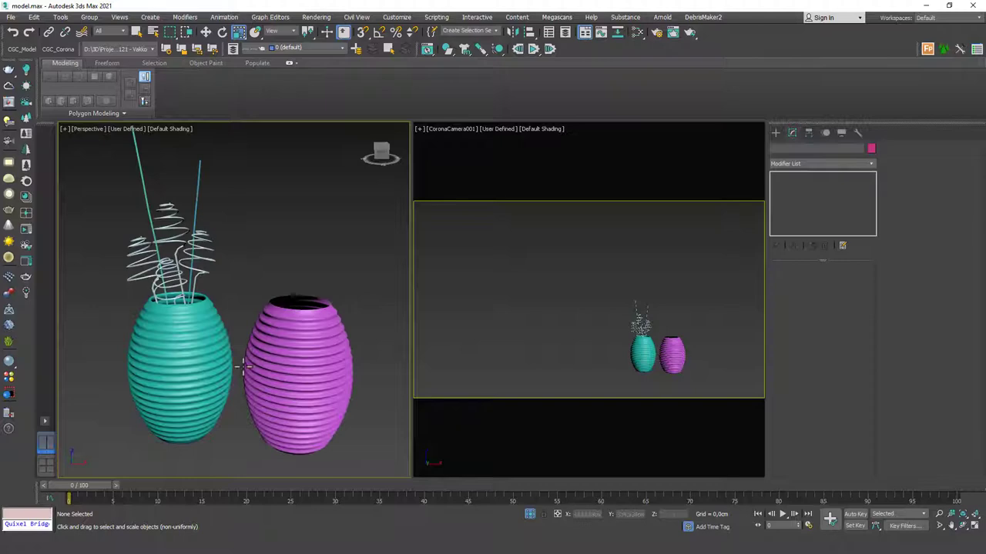
scroll(324, 306, up, 5)
middle_drag(328, 308, 310, 294)
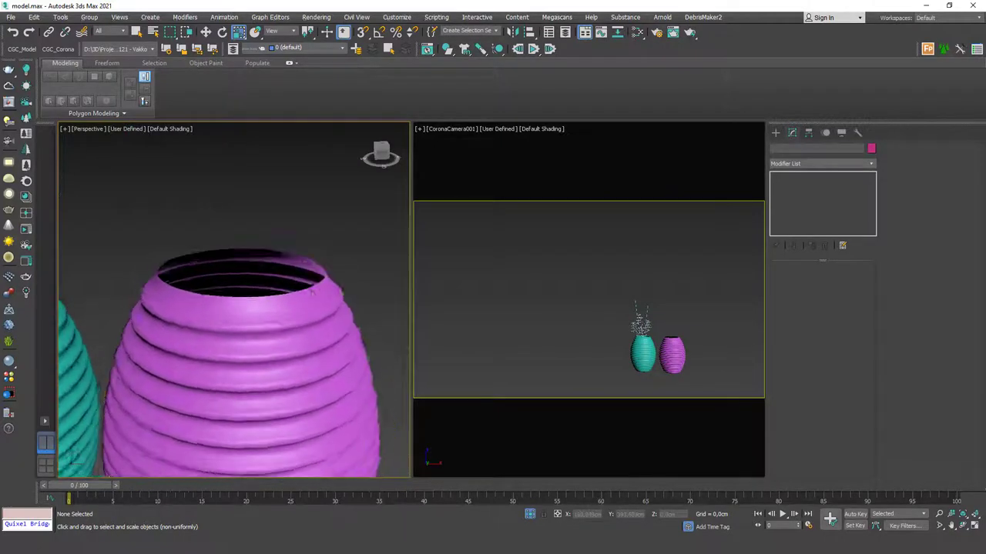
scroll(310, 296, up, 2)
Insert a Shell modifier between FFD 3x3x3 and TurboSmooth with inner amount 1.0 cm, outer amount 0.0 cm and 2 segments
click(321, 272)
click(785, 186)
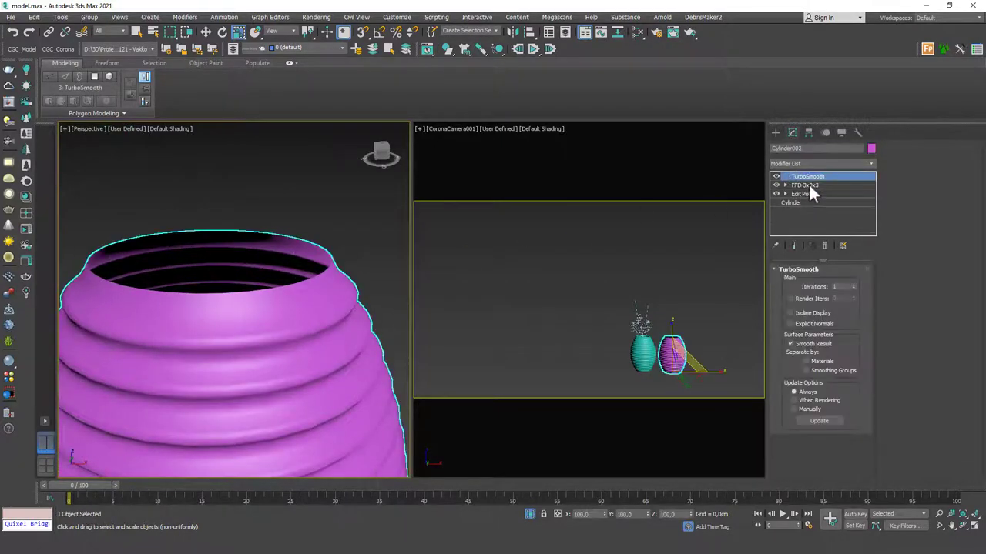
click(808, 184)
click(816, 163)
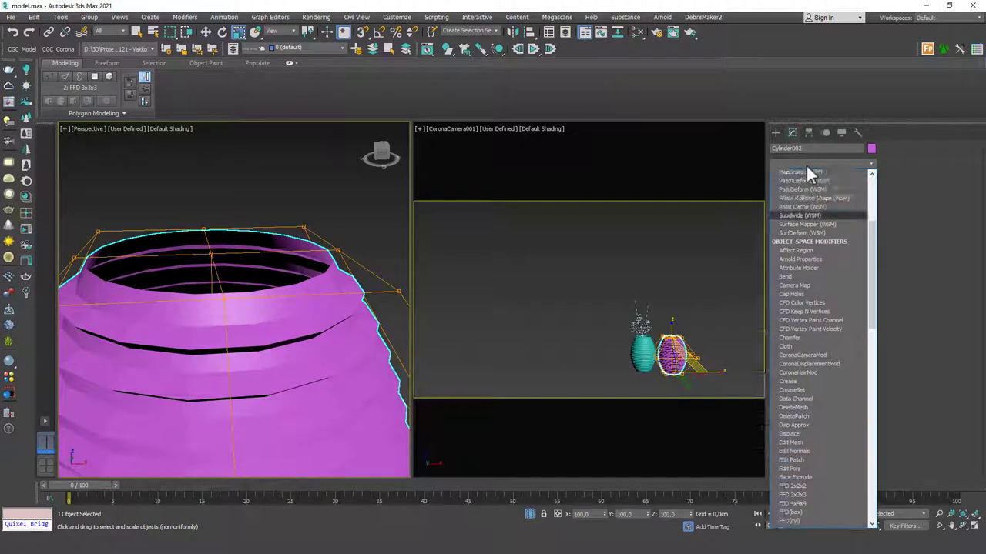
key(h)
key(Return)
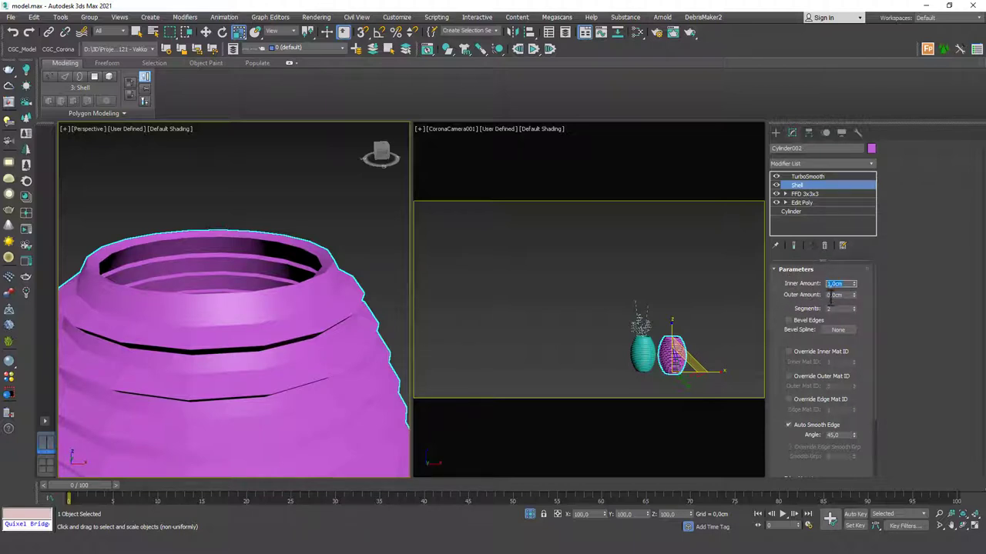
click(836, 308)
Inspect the shelled rim and inner wall with edged faces, at both the Shell and TurboSmooth levels
alt+middle_drag(299, 298, 304, 311)
key(F4)
scroll(338, 325, up, 3)
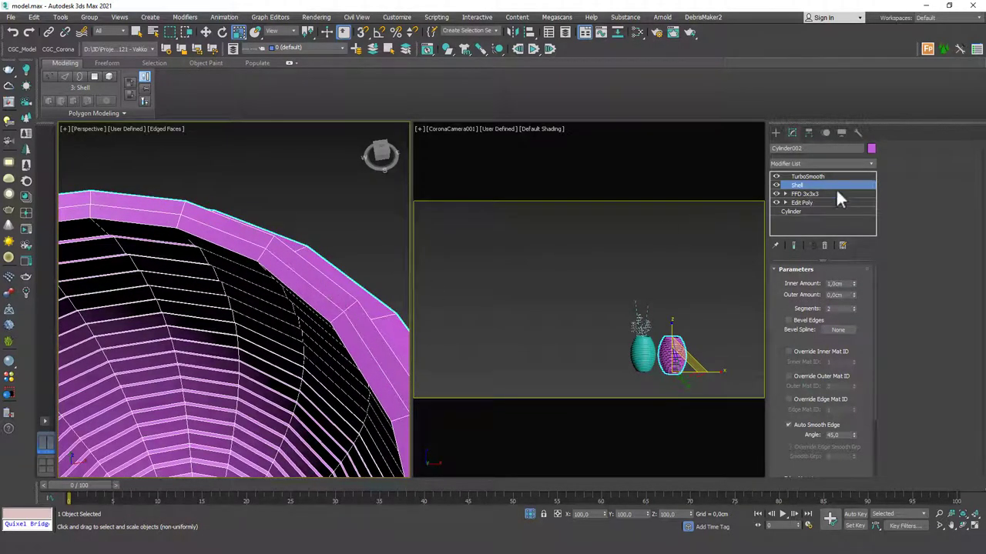
click(825, 177)
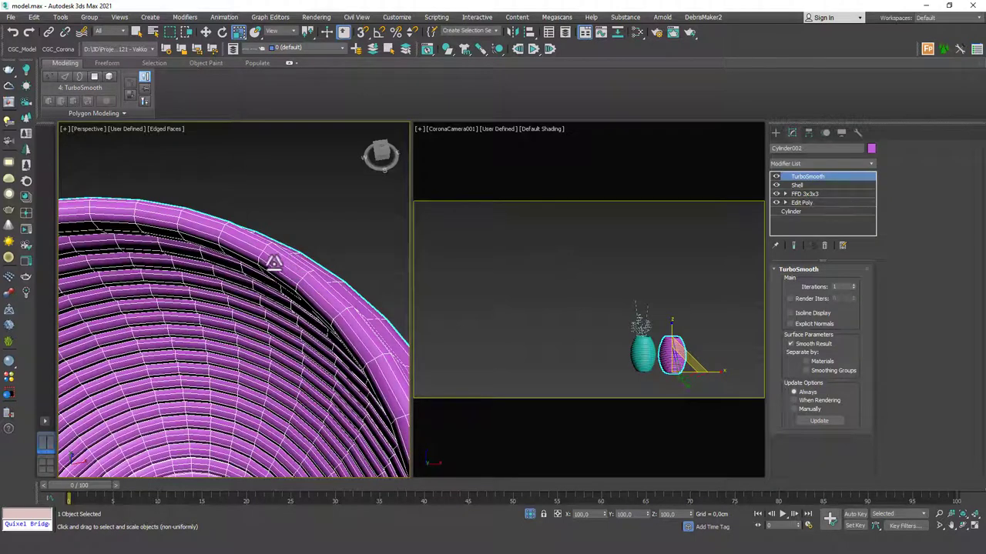
key(F4)
scroll(285, 339, down, 8)
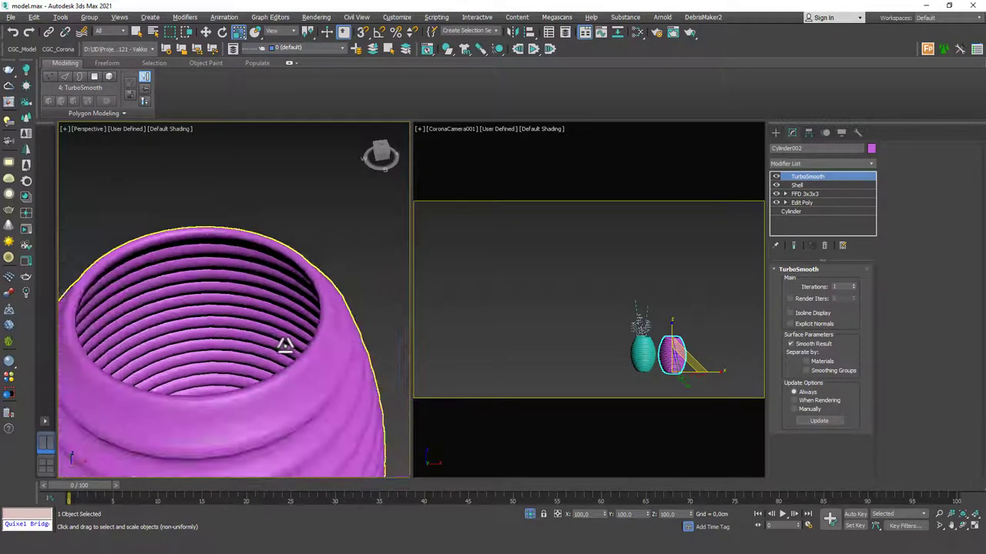
alt+middle_drag(284, 354, 283, 321)
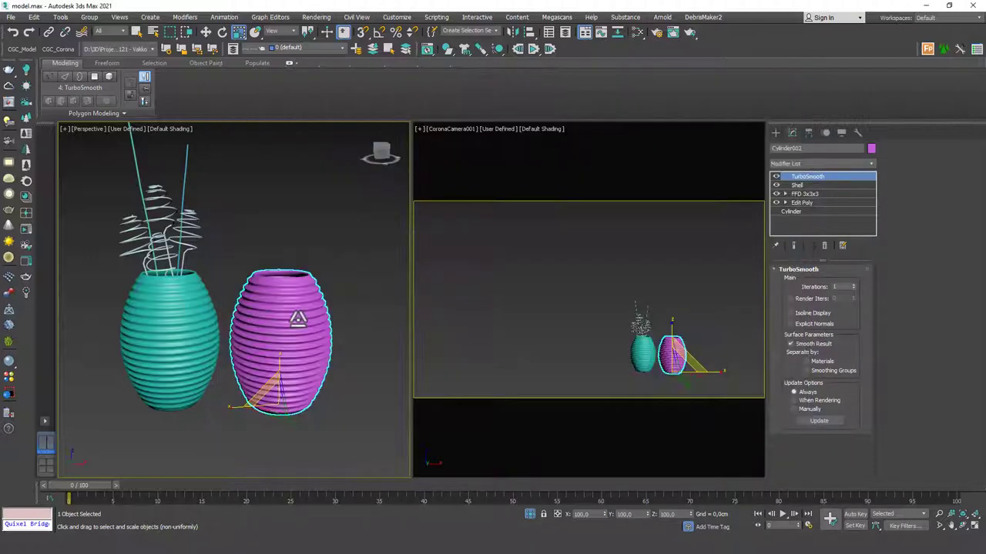
Clone the finished purple vase along the X axis to place a copy beside it
key(w)
shift+drag(265, 370, 351, 359)
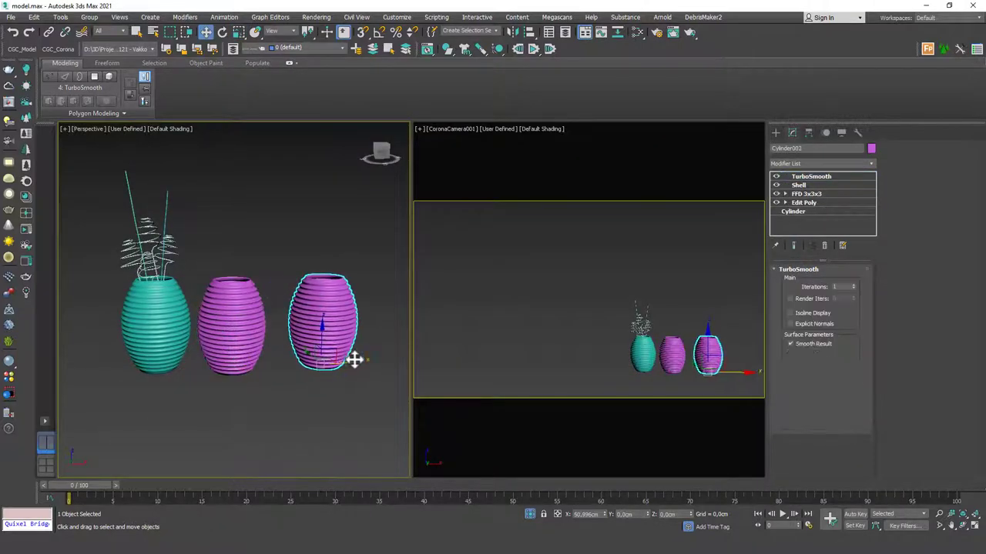
click(475, 310)
Shorten the copied vase by lowering the top and middle control points of its FFD 3x3x3 modifier
click(807, 194)
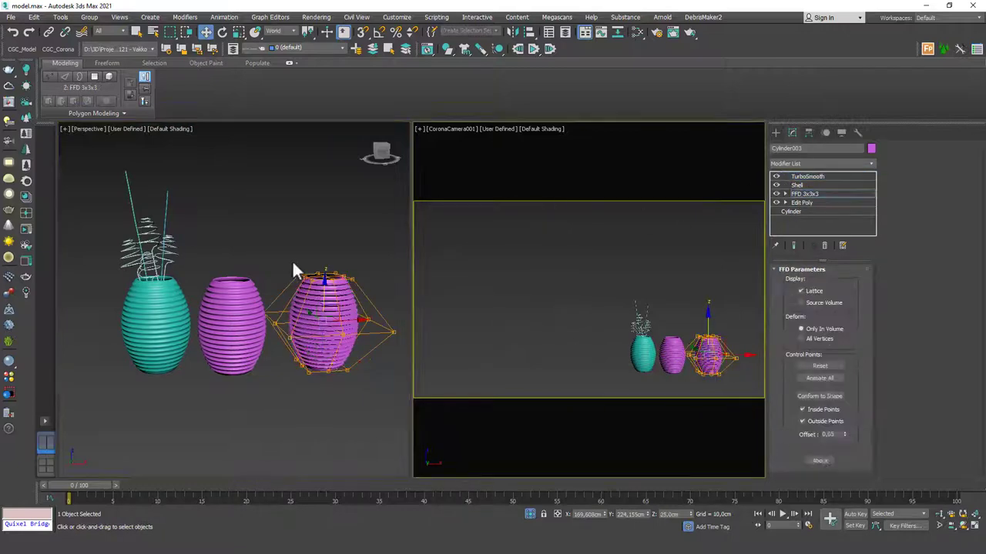
drag(379, 284, 379, 283)
alt+middle_drag(368, 277, 354, 262)
drag(326, 245, 325, 258)
drag(392, 310, 239, 333)
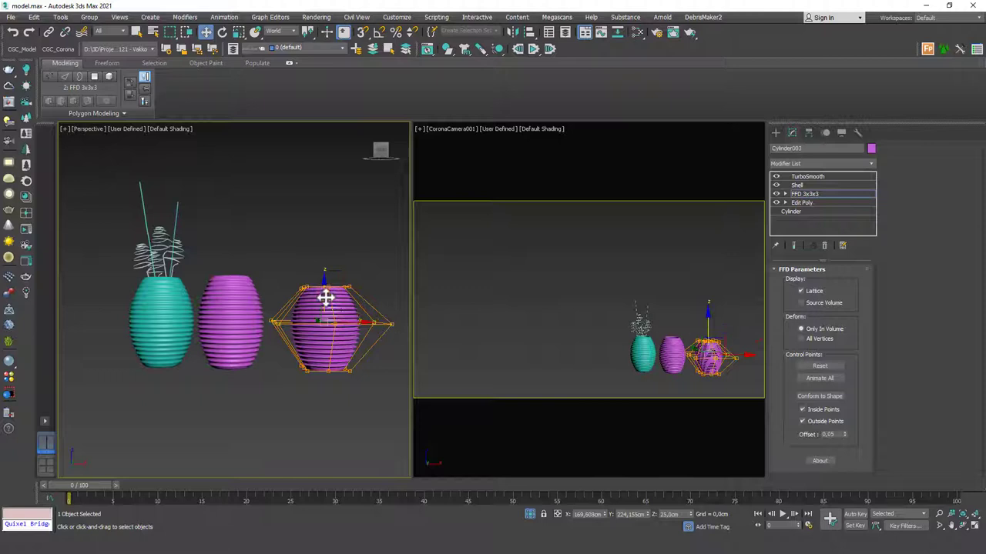
drag(325, 292, 323, 297)
Scale the middle control points outward to widen the shortened vase, and leave control-point editing
alt+middle_drag(362, 301, 346, 324)
key(r)
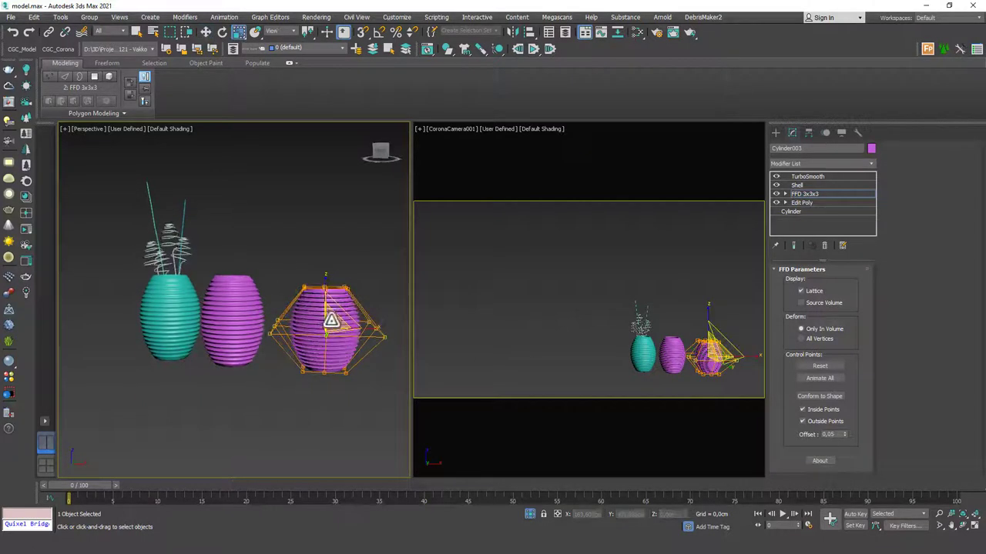
drag(331, 322, 334, 310)
drag(365, 274, 325, 270)
key(w)
click(359, 261)
alt+middle_drag(360, 260, 286, 286)
key(1)
click(347, 258)
scroll(246, 362, down, 4)
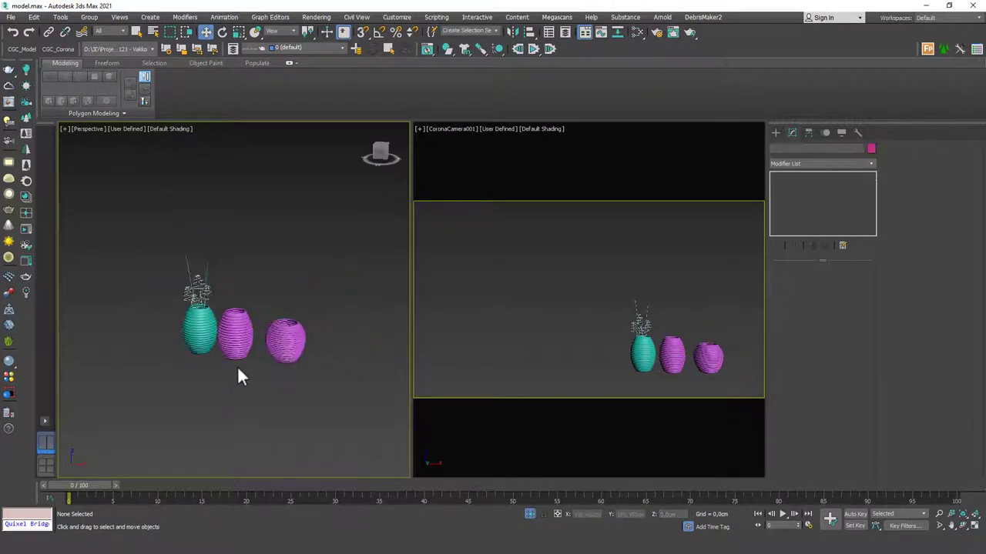
Clone the short vase as one copy along the X axis and move the copy farther away
scroll(254, 367, up, 5)
click(257, 363)
alt+middle_drag(282, 352, 288, 385)
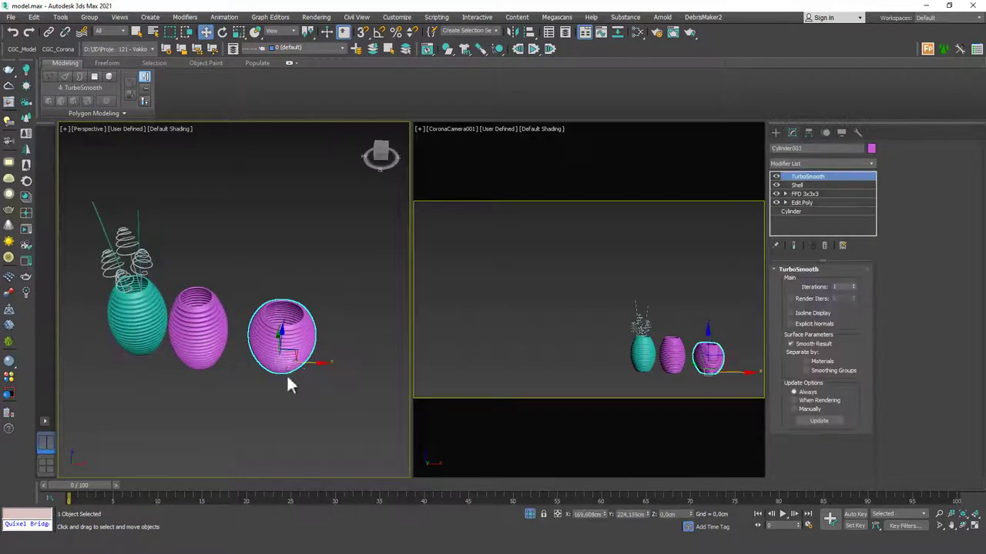
shift+drag(329, 363, 387, 369)
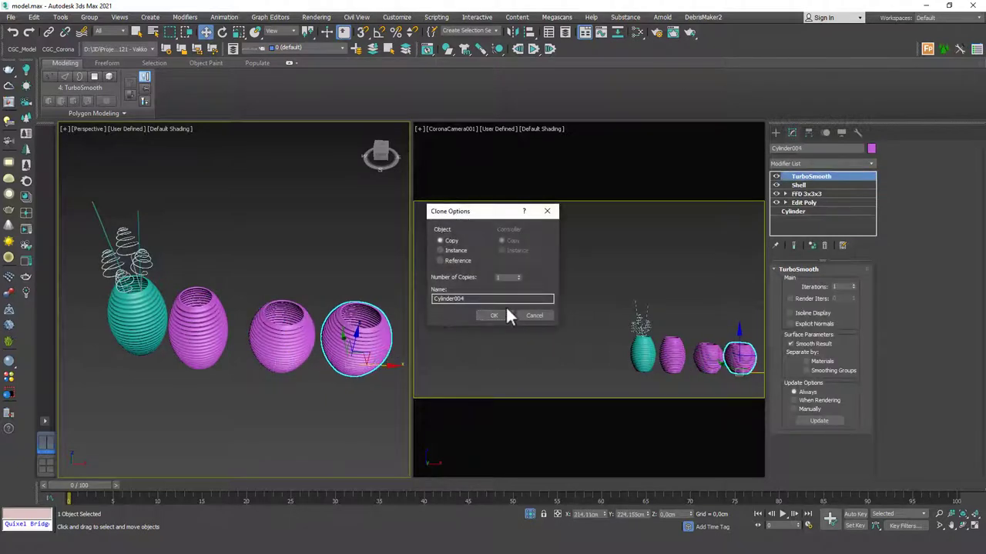
click(507, 315)
mouse_move(283, 307)
alt+middle_down()
mouse_move(255, 264)
mouse_move(224, 261)
alt+middle_up()
drag(349, 373, 358, 373)
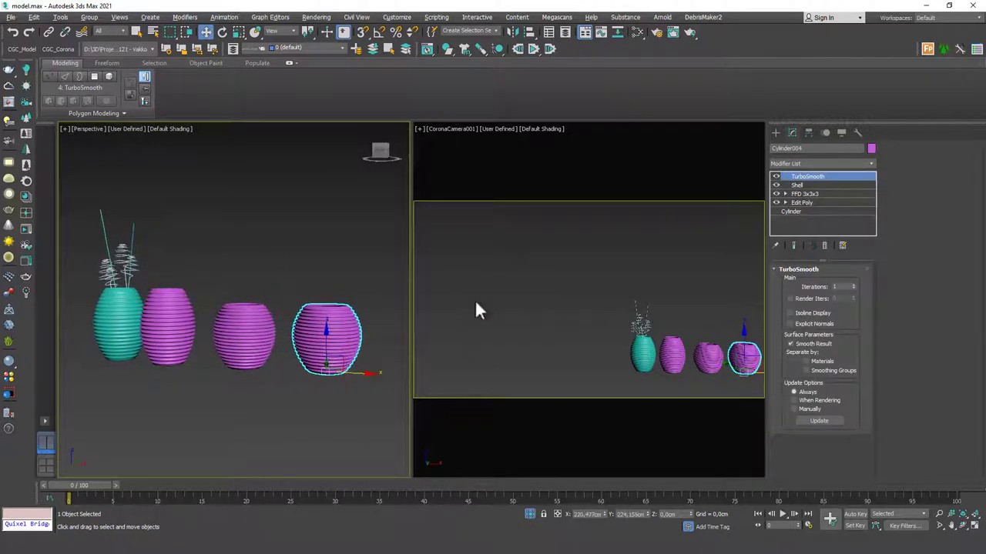
Delete the FFD 3x3x3 modifier from the newest copy and go to its Edit Poly level
right_click(807, 194)
click(832, 211)
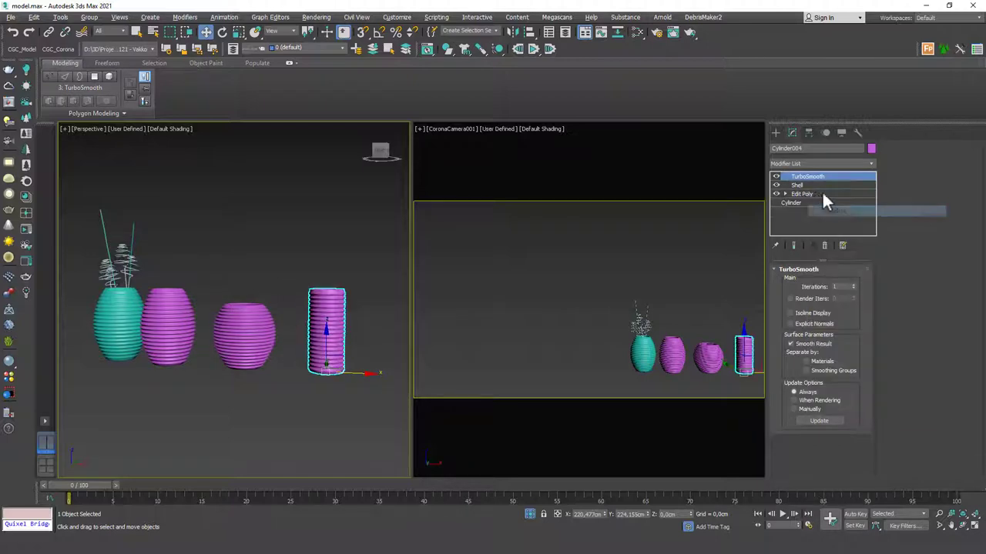
click(818, 193)
click(810, 164)
key(f)
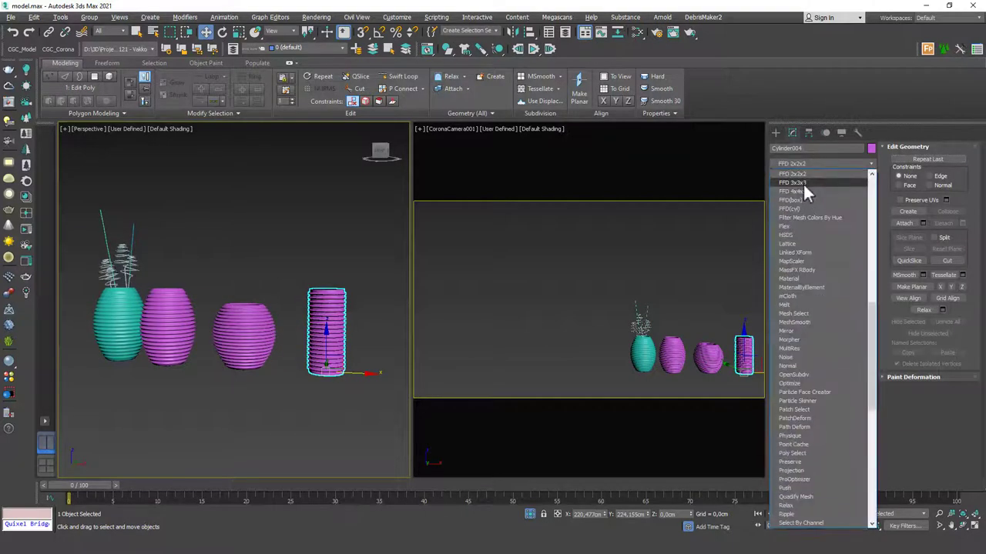
click(802, 184)
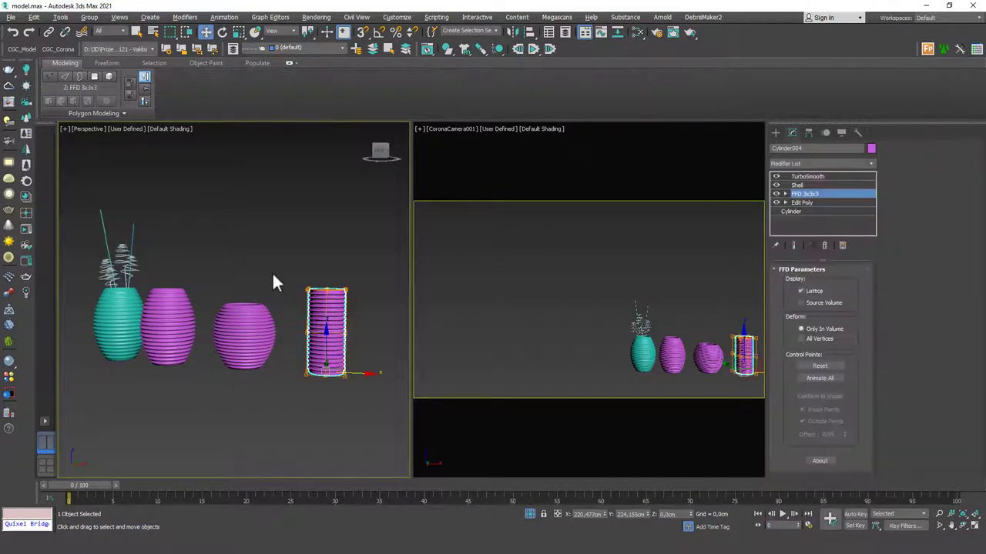
right_click(809, 195)
click(830, 216)
Add an FFD 2x2x2 modifier above Edit Poly and raise its top control points to make the ribbed cylinder taller
click(813, 164)
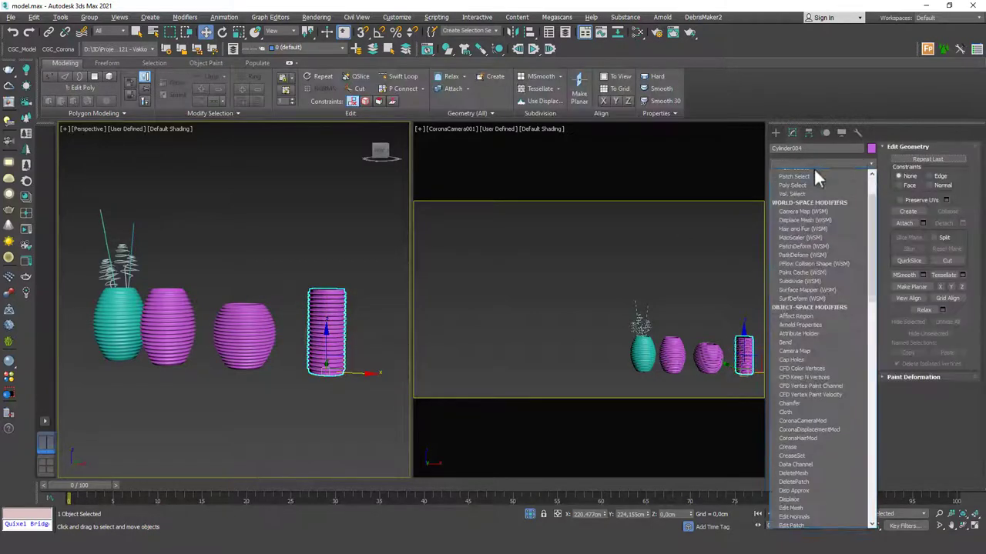
key(f)
click(798, 176)
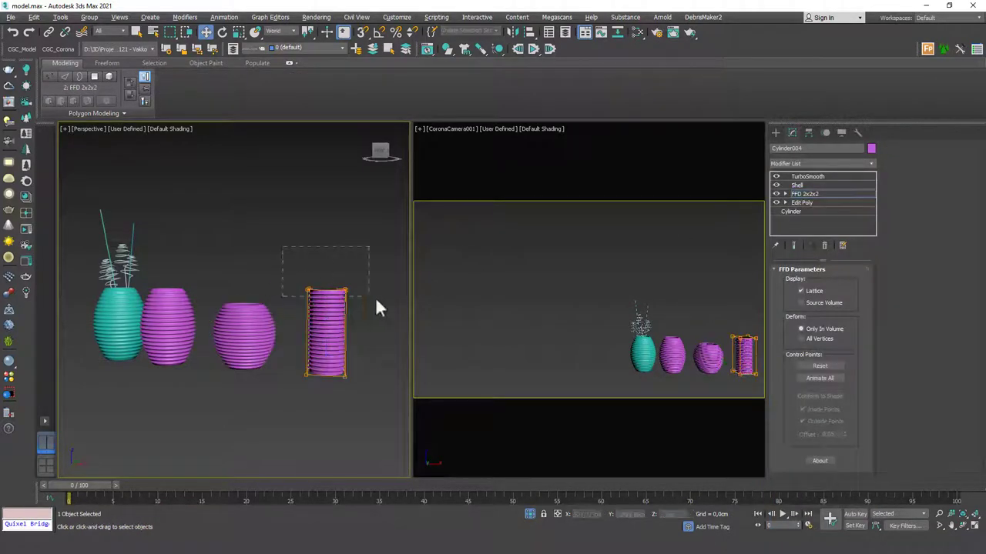
drag(376, 299, 376, 299)
middle_drag(331, 293, 323, 295)
drag(315, 262, 325, 230)
Add an FFD 3x3x3 modifier above the FFD 2x2x2 and scale its middle control points outward to bulge the tall vase
click(816, 163)
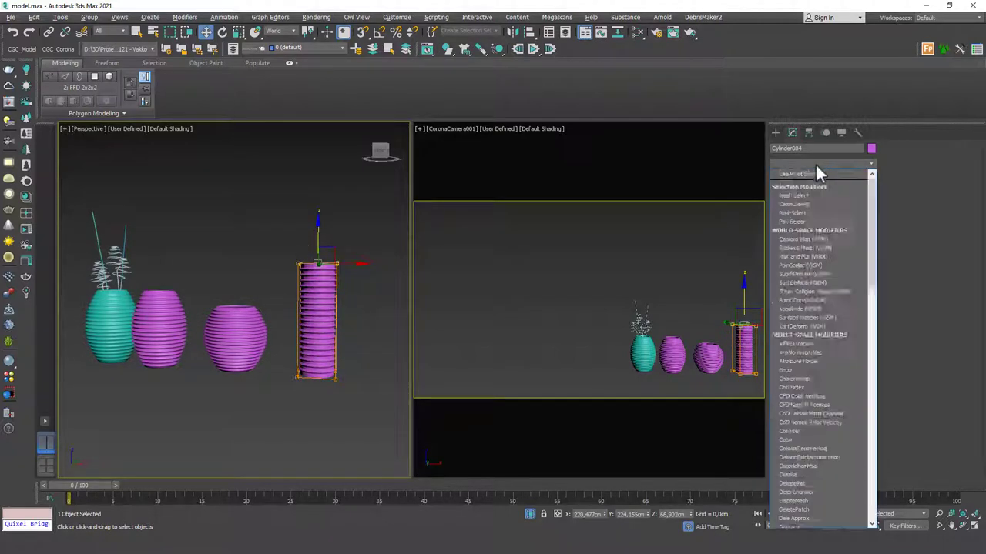
key(f)
click(796, 183)
drag(261, 300, 339, 334)
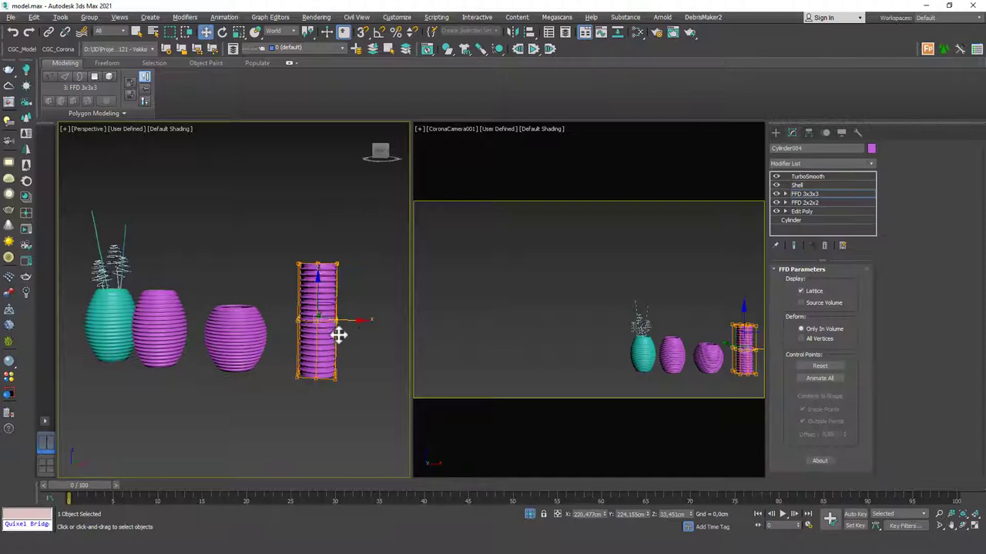
alt+middle_drag(339, 334, 333, 355)
key(r)
drag(322, 316, 324, 241)
alt+middle_drag(315, 315, 308, 278)
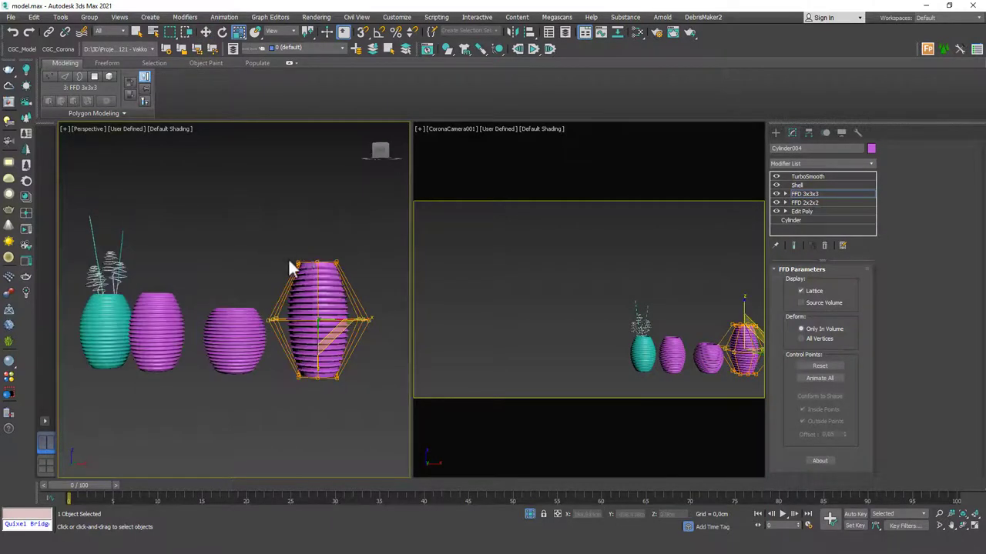
Narrow the tall vase's rim by scaling its top control points inward, and return to the TurboSmooth level
drag(288, 258, 353, 281)
alt+middle_drag(326, 294, 348, 239)
click(348, 239)
alt+middle_drag(285, 316, 262, 315)
click(324, 319)
key(z)
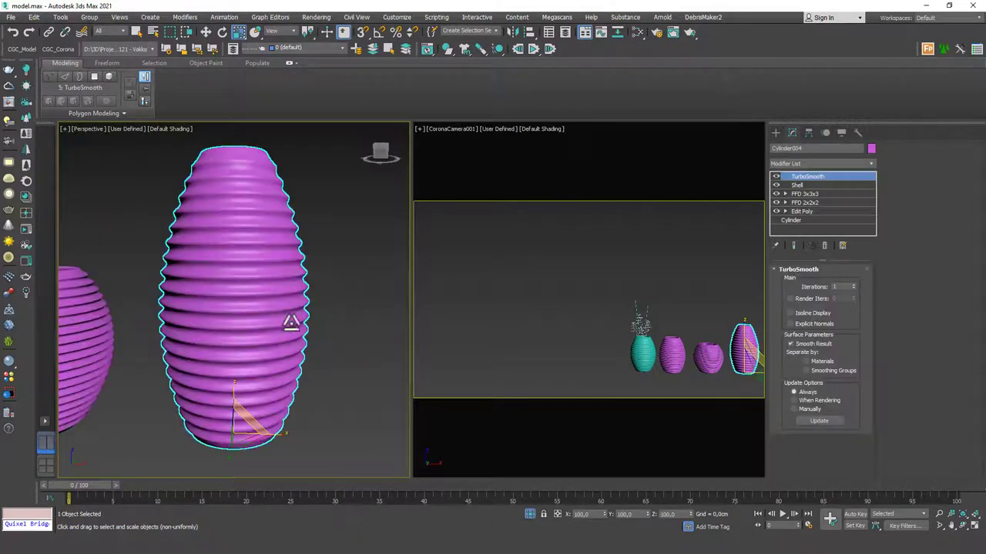
scroll(228, 329, down, 3)
scroll(228, 330, down, 4)
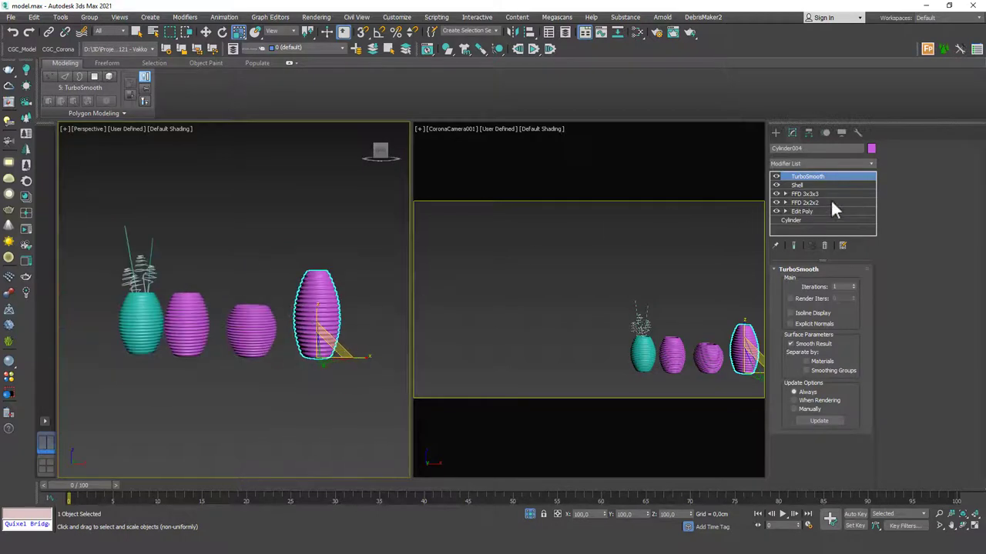
Examine the FFD 3x3x3 lattice around the tall vase and deselect the vase
click(805, 193)
key(1)
key(2)
key(2)
key(2)
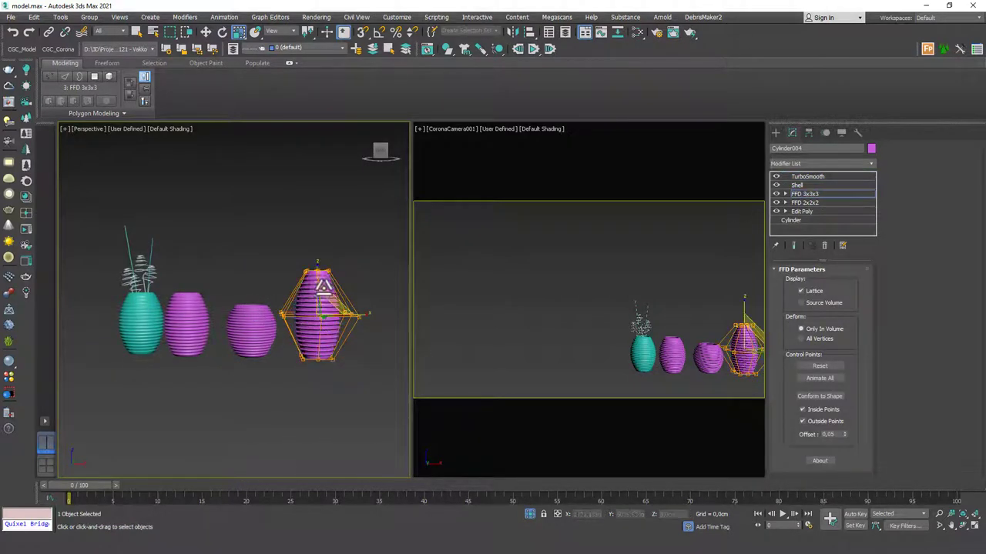
key(w)
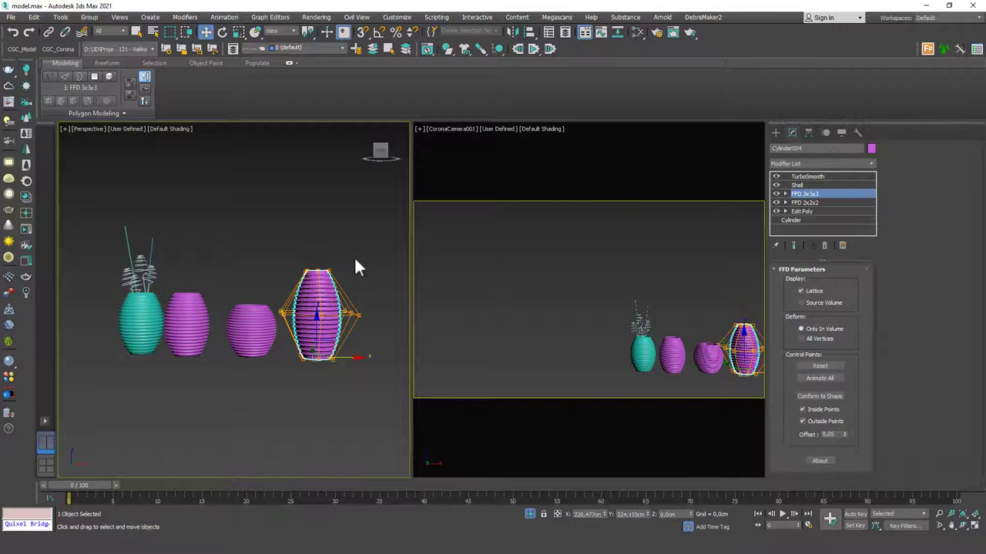
click(353, 259)
scroll(300, 285, up, 2)
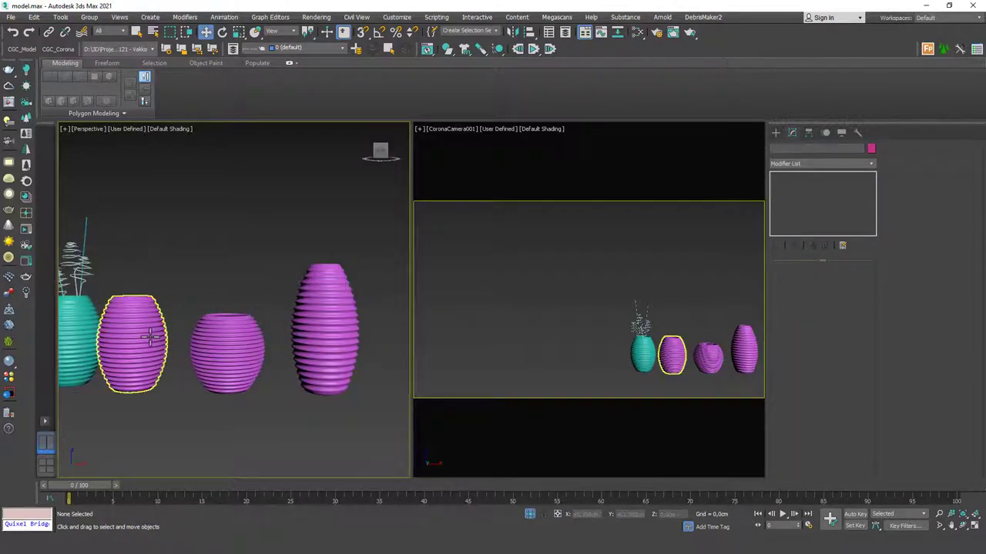
Move the three purple ribbed vases along X so the row, including the teal vase, is evenly spaced
click(149, 337)
ctrl+click(220, 345)
ctrl+click(294, 345)
drag(262, 342, 277, 255)
click(243, 306)
scroll(243, 302, down, 2)
alt+middle_drag(244, 304, 250, 338)
click(251, 327)
click(301, 315)
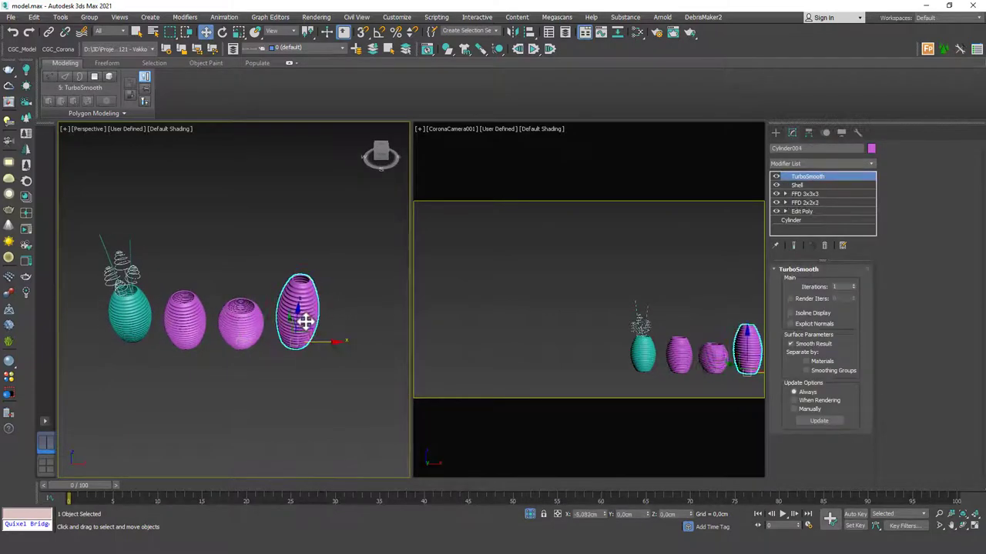
click(341, 296)
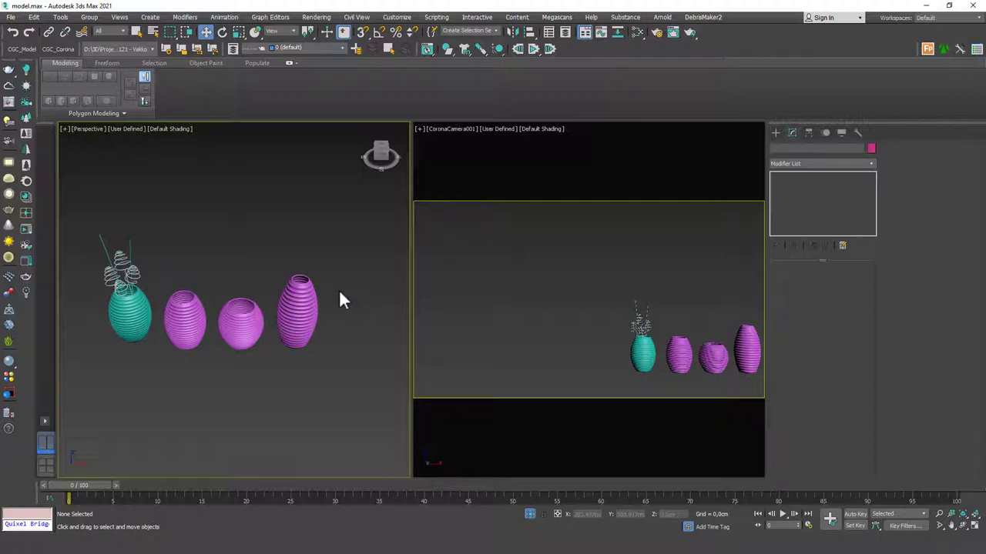
Select the spiral twig in the teal vase and examine its Helix, Edit Spline and Noise modifier stack
scroll(129, 271, up, 5)
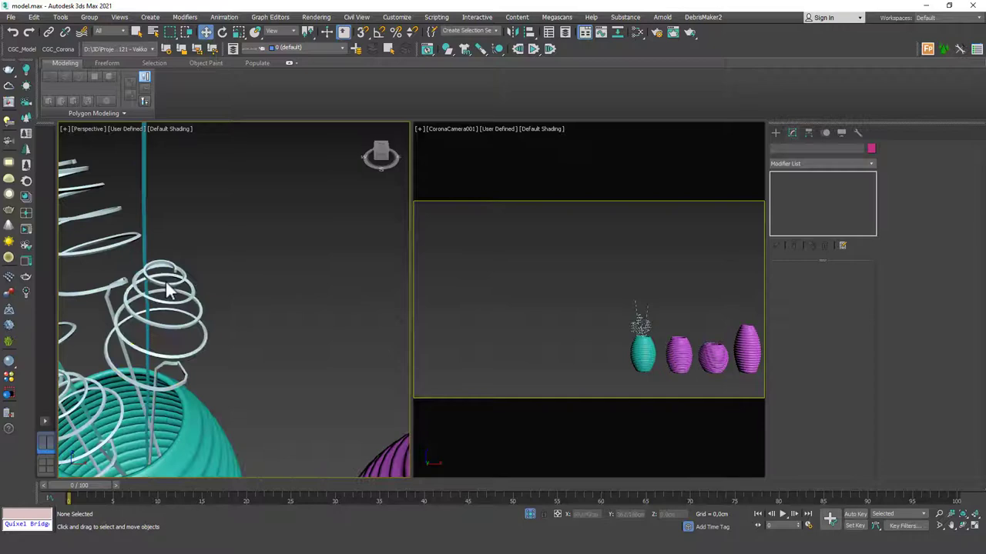
click(161, 284)
scroll(162, 276, down, 2)
alt+middle_drag(214, 339, 210, 299)
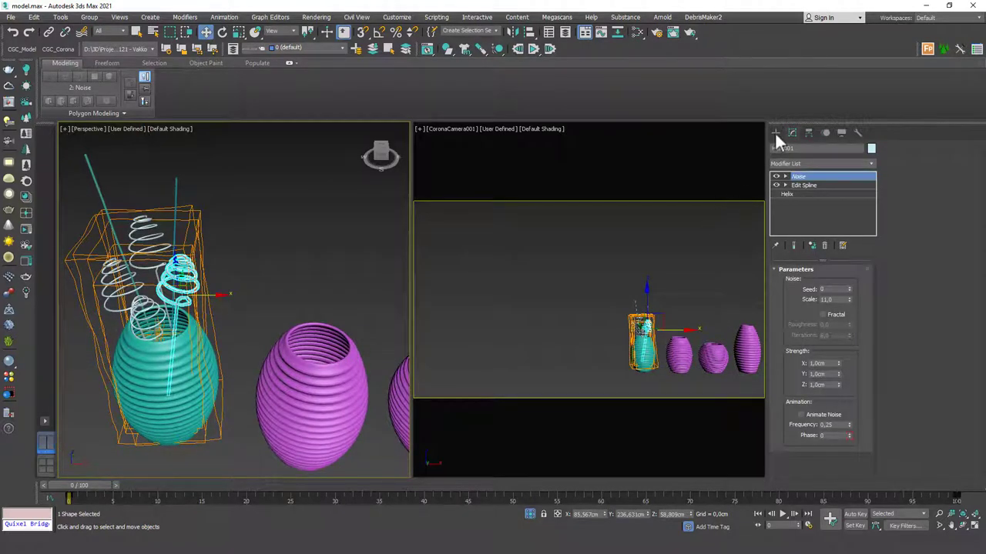
alt+middle_drag(209, 312, 160, 270)
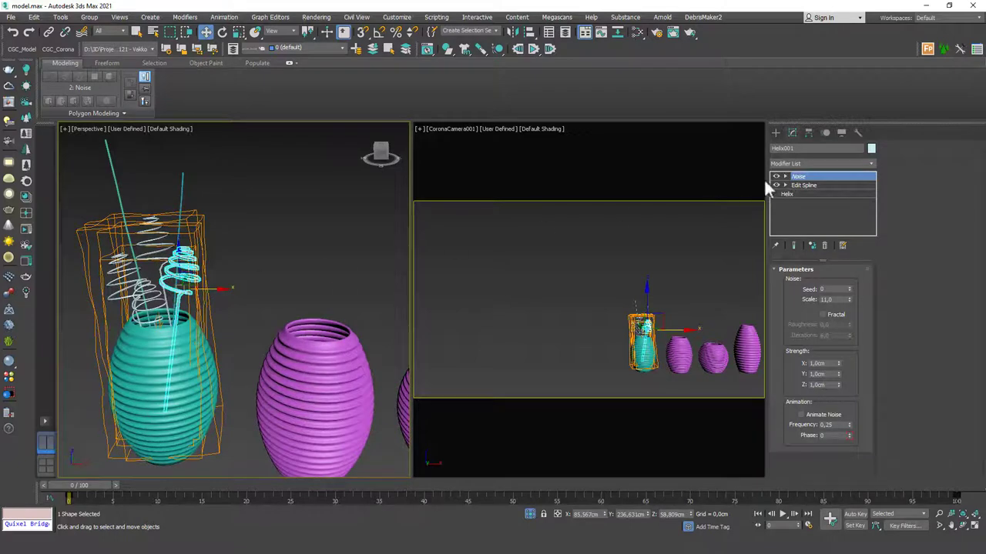
click(776, 132)
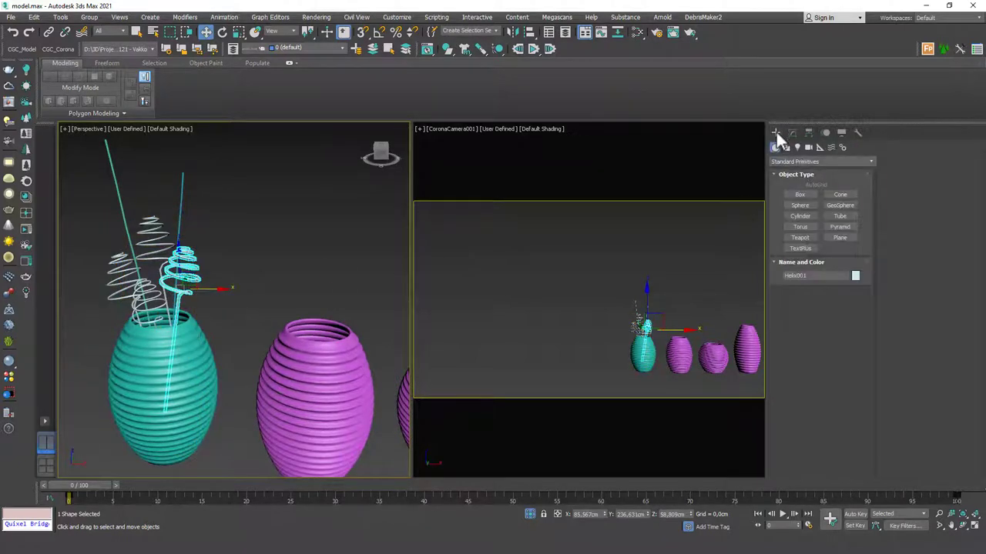
click(786, 147)
click(788, 161)
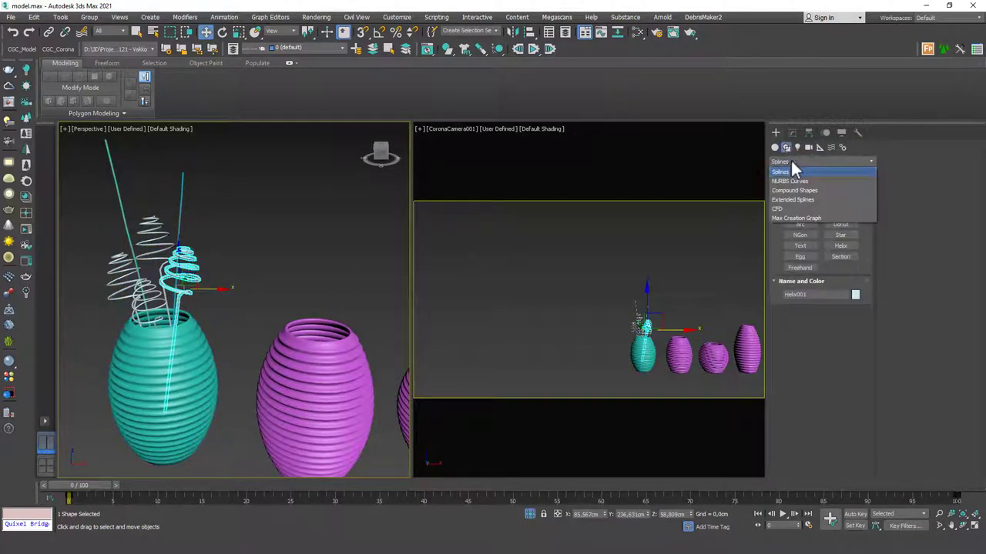
click(793, 166)
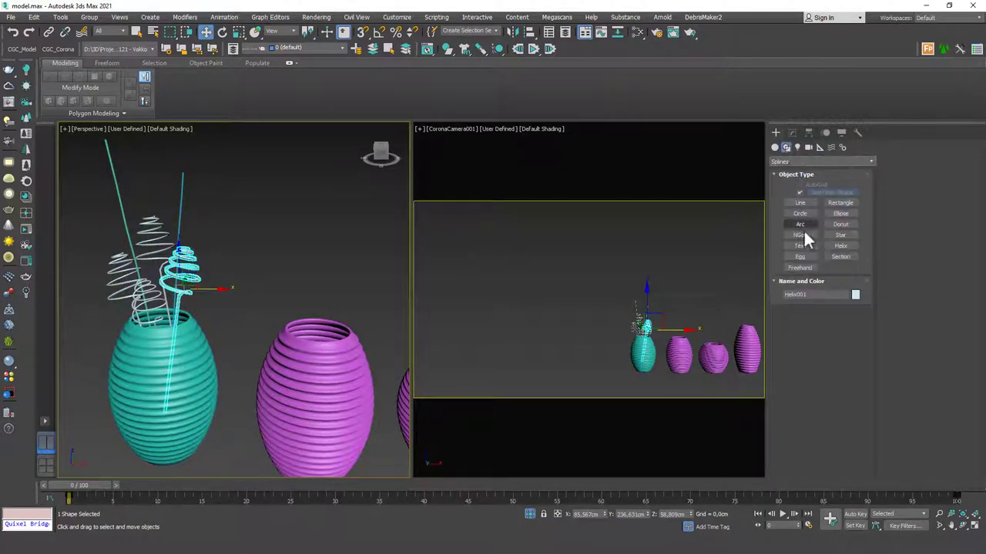
click(842, 246)
alt+middle_drag(319, 334, 257, 332)
key(w)
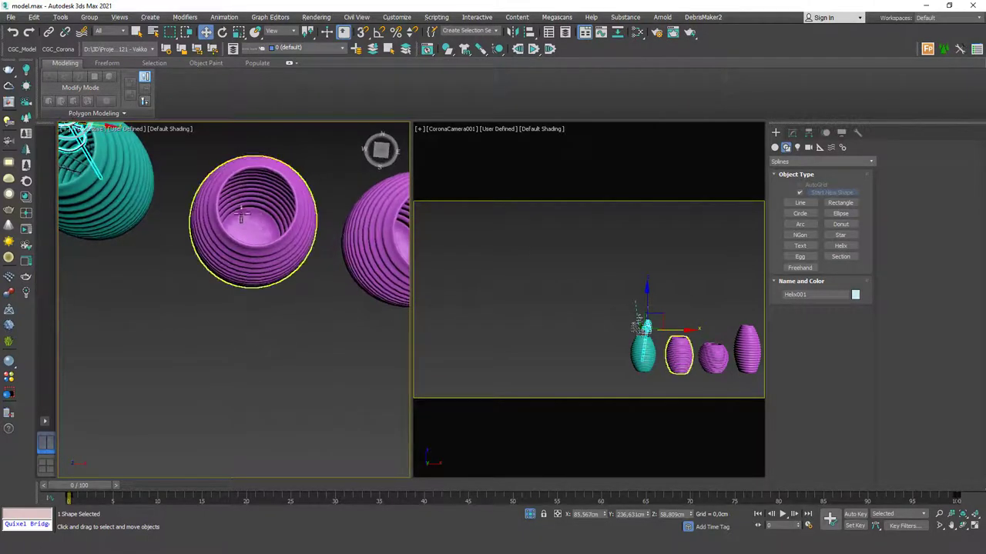
Inset the bottom polygon of the purple vase beside the teal one at its Edit Poly level
alt+middle_drag(245, 224, 290, 176)
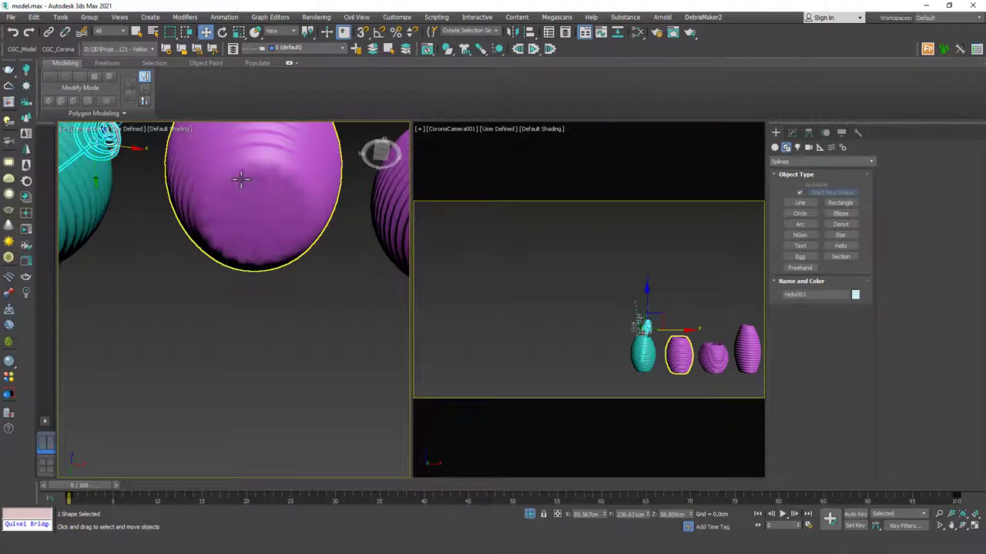
click(241, 179)
alt+middle_drag(255, 228, 326, 257)
click(792, 133)
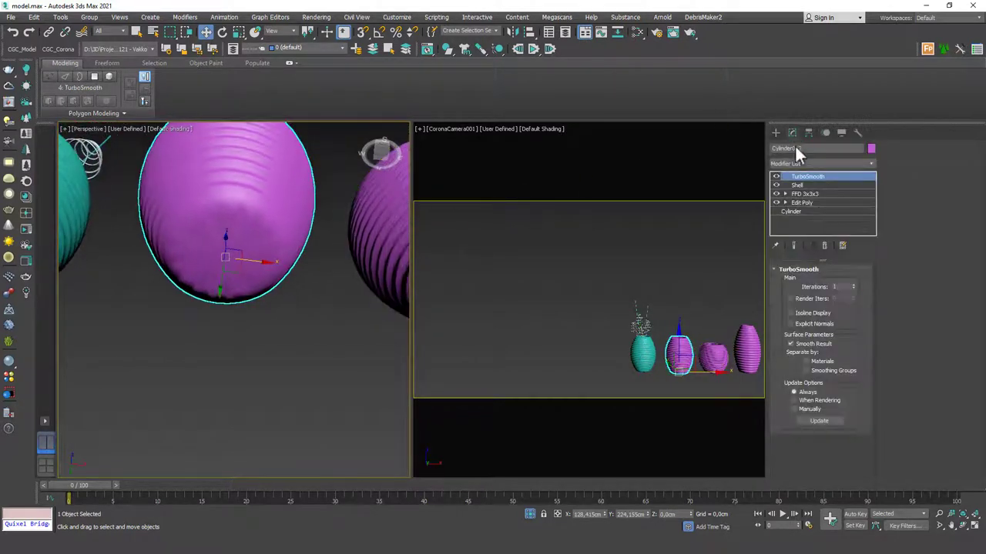
click(802, 202)
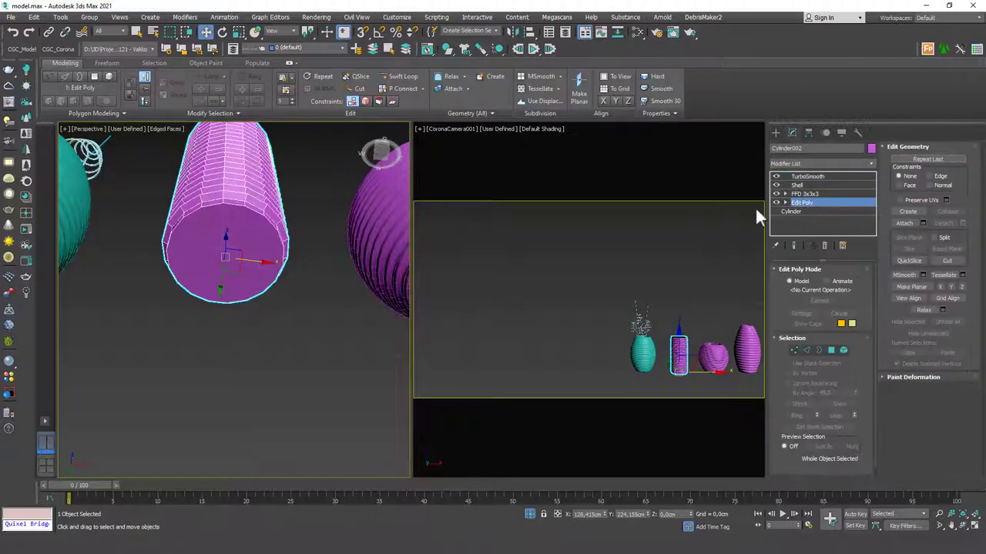
key(4)
click(231, 267)
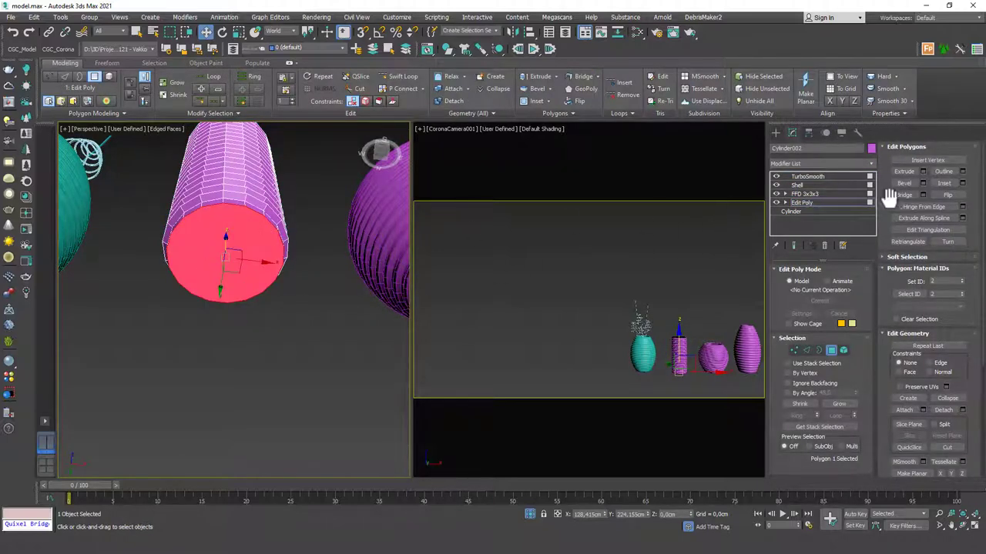
click(962, 183)
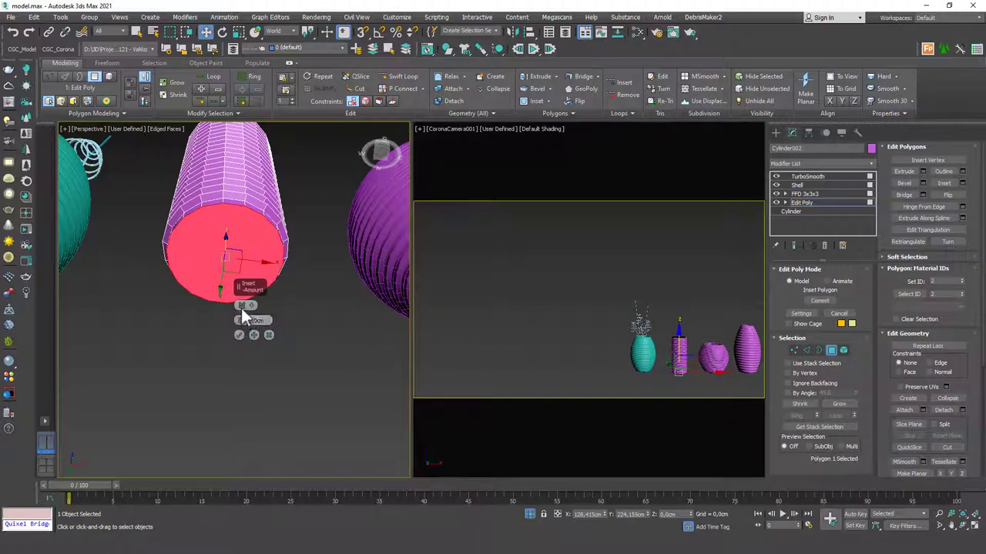
mouse_move(242, 316)
mouse_down()
mouse_move(240, 307)
mouse_move(253, 332)
mouse_move(244, 318)
mouse_up()
click(239, 334)
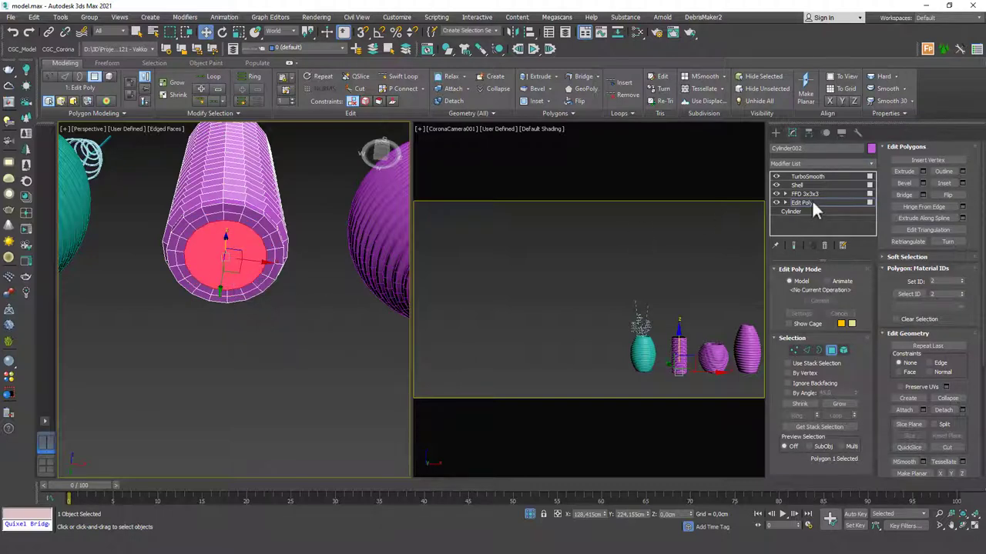
Return to the TurboSmooth level without edged faces and check the vase's smoothed base
click(812, 196)
click(818, 178)
key(F4)
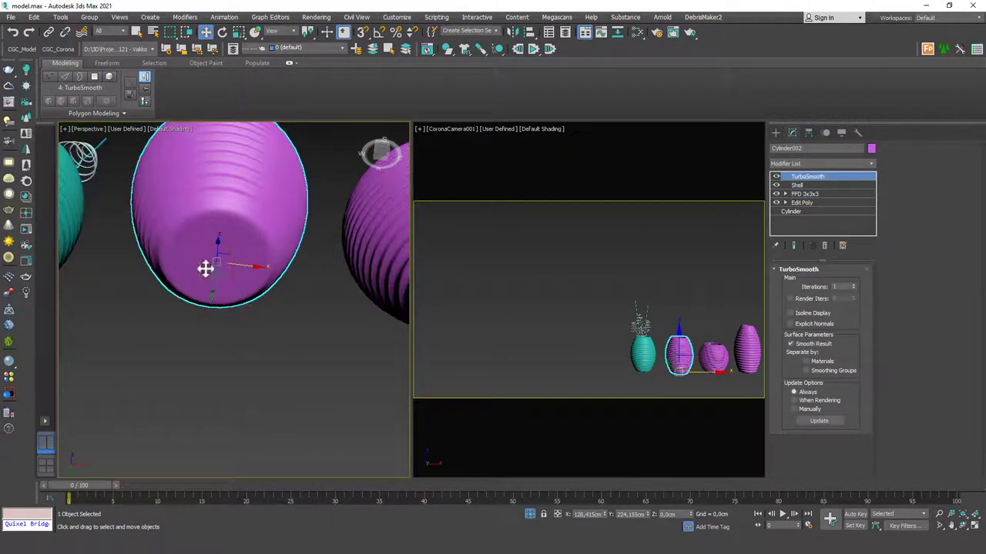
alt+middle_drag(205, 267, 242, 257)
Examine the inset rings of the vase's base at the Edit Poly level with edged faces shown
click(793, 202)
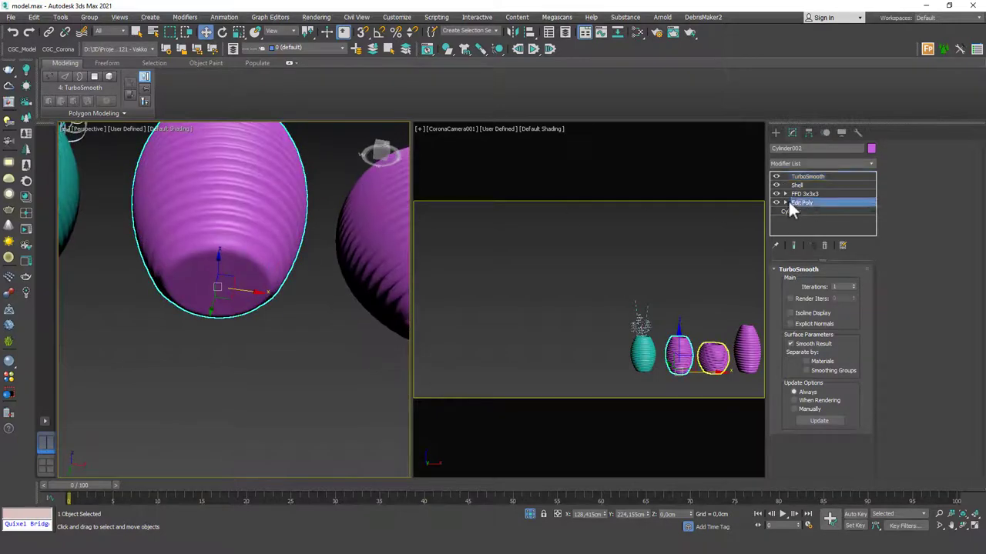
key(F4)
scroll(242, 266, up, 5)
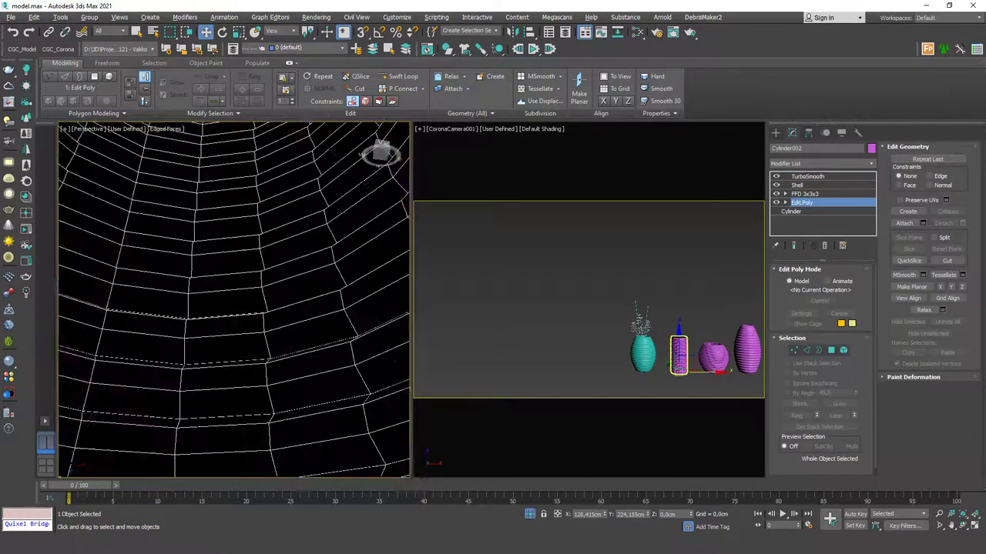
scroll(235, 265, down, 3)
scroll(232, 263, up, 1)
alt+middle_drag(232, 263, 238, 248)
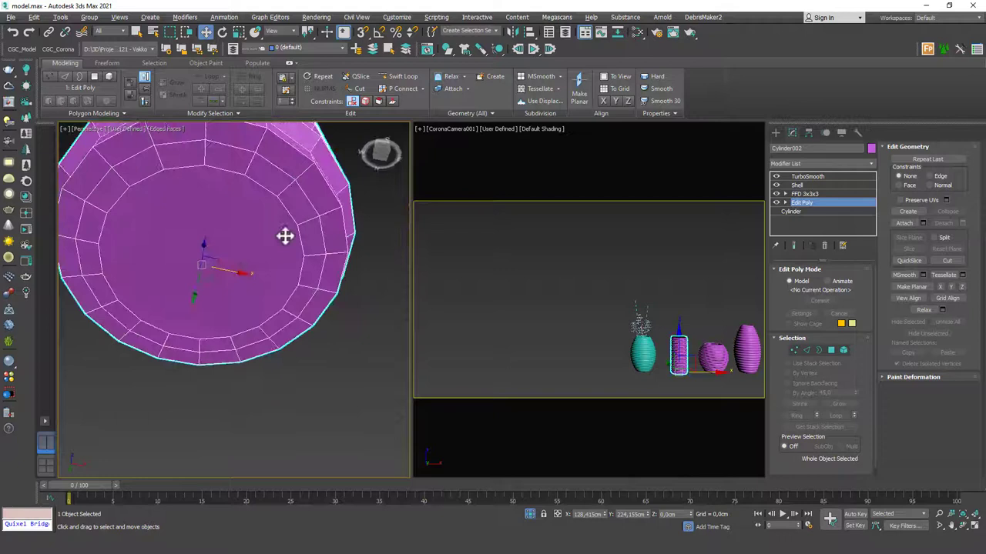
middle_drag(291, 224, 289, 254)
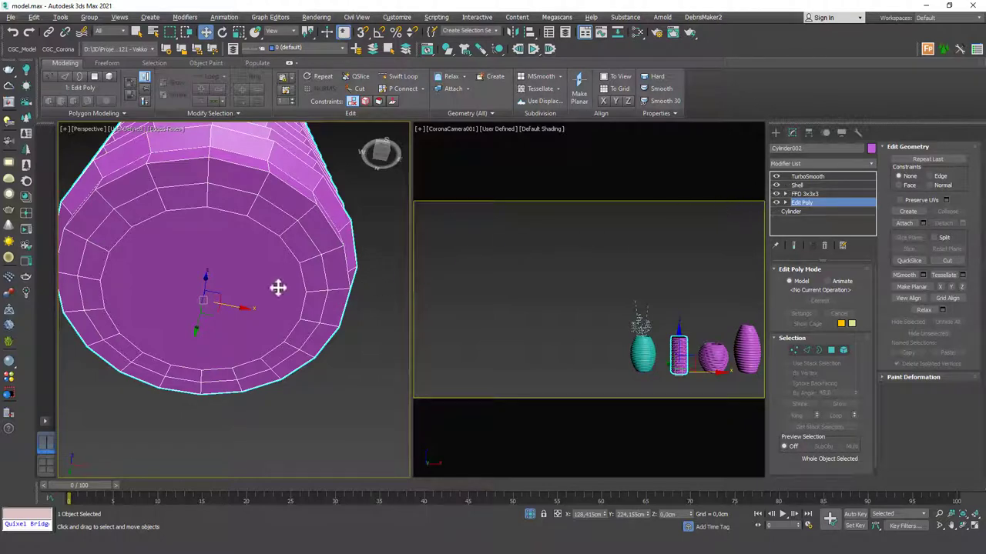
scroll(259, 318, down, 5)
scroll(255, 308, up, 5)
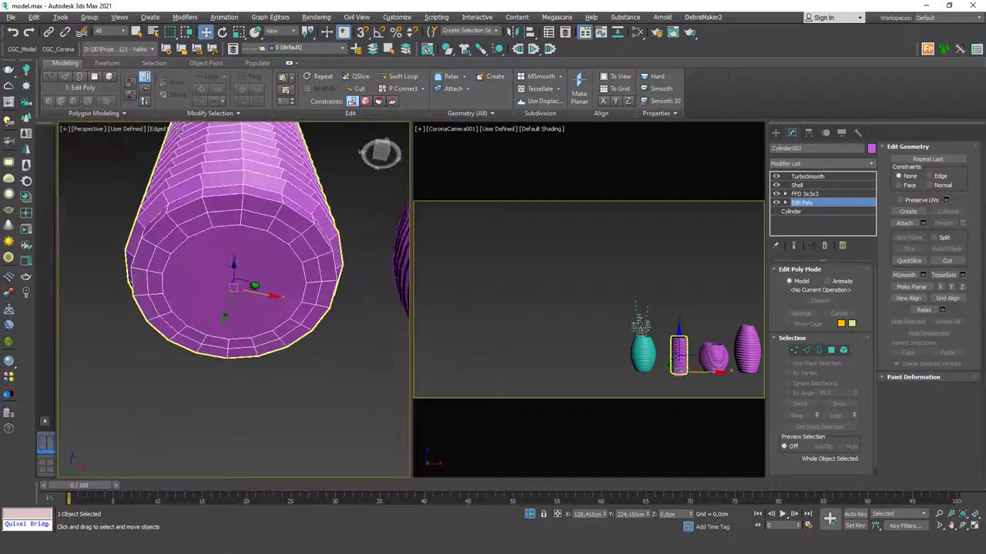
middle_drag(254, 270, 254, 286)
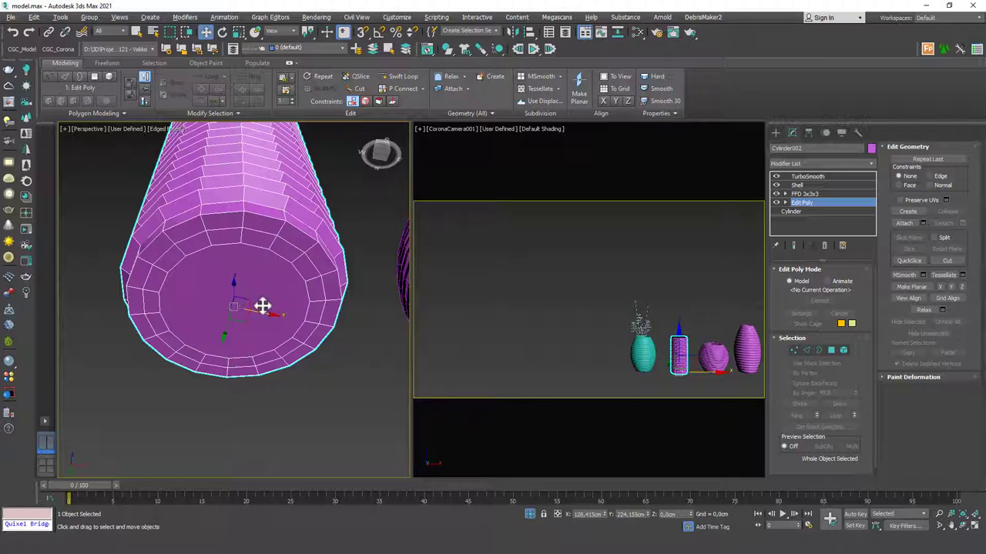
scroll(286, 278, down, 5)
alt+middle_drag(274, 300, 257, 286)
scroll(264, 288, up, 5)
scroll(264, 288, down, 2)
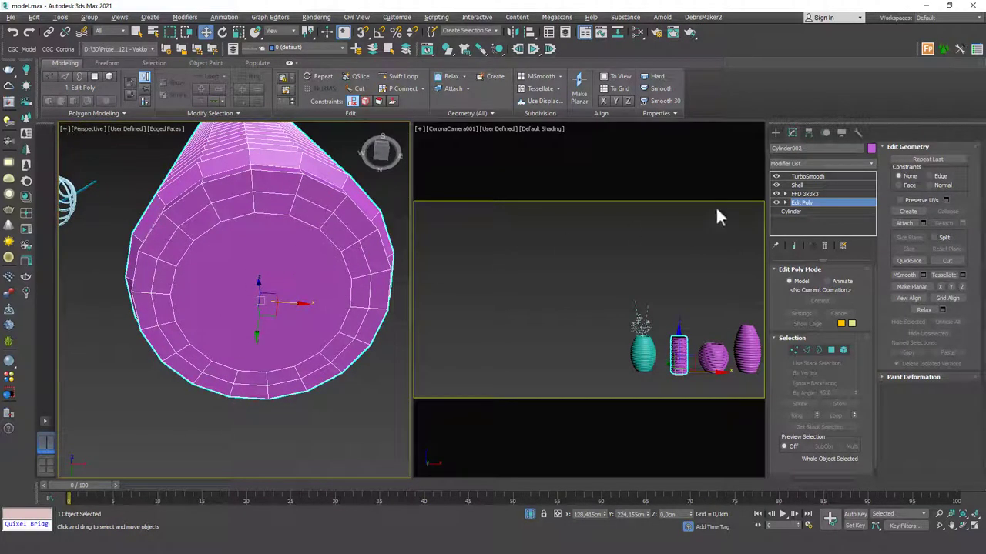
Delete the inner polygon of the vase's inset base
key(4)
click(285, 265)
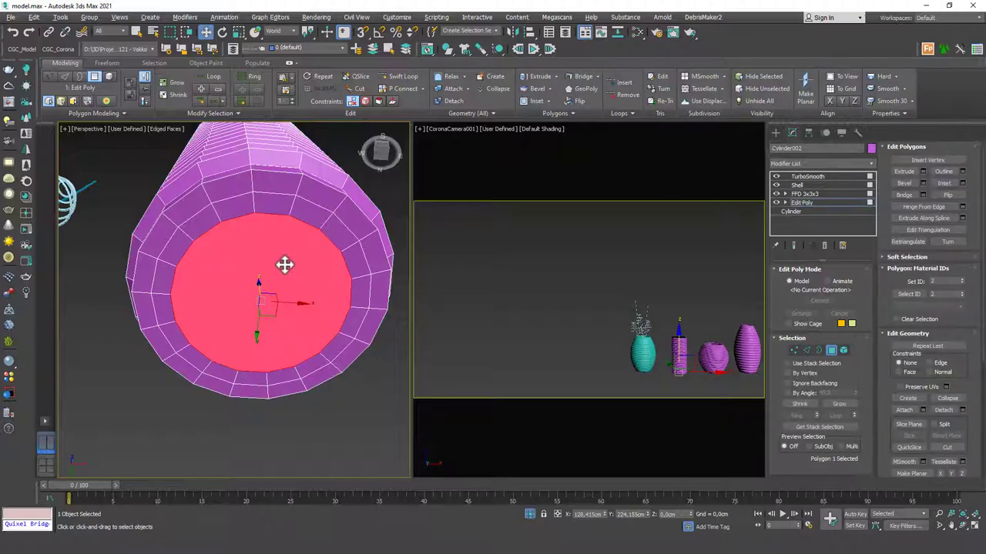
key(Delete)
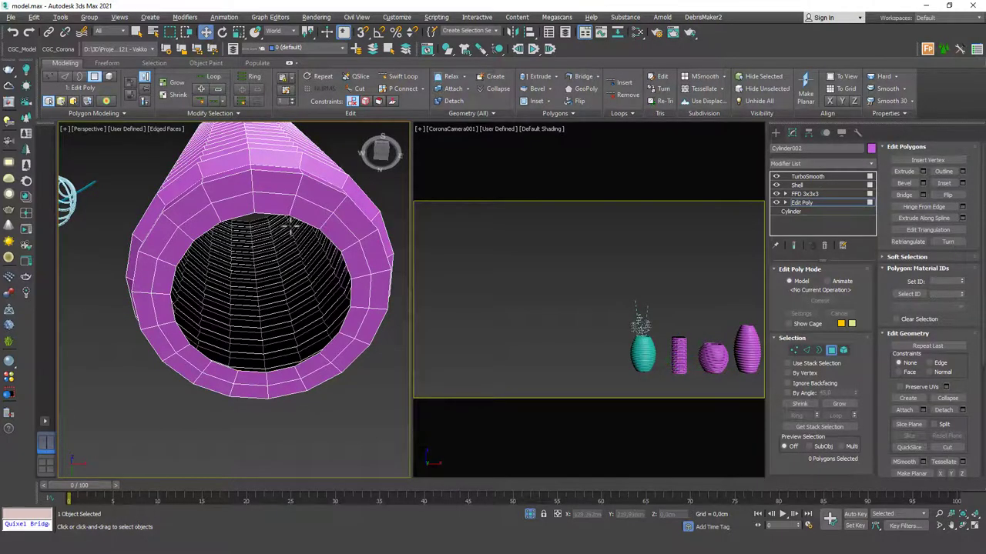
Try to close the hole in the vase's base by bridging its border edges
key(3)
click(274, 211)
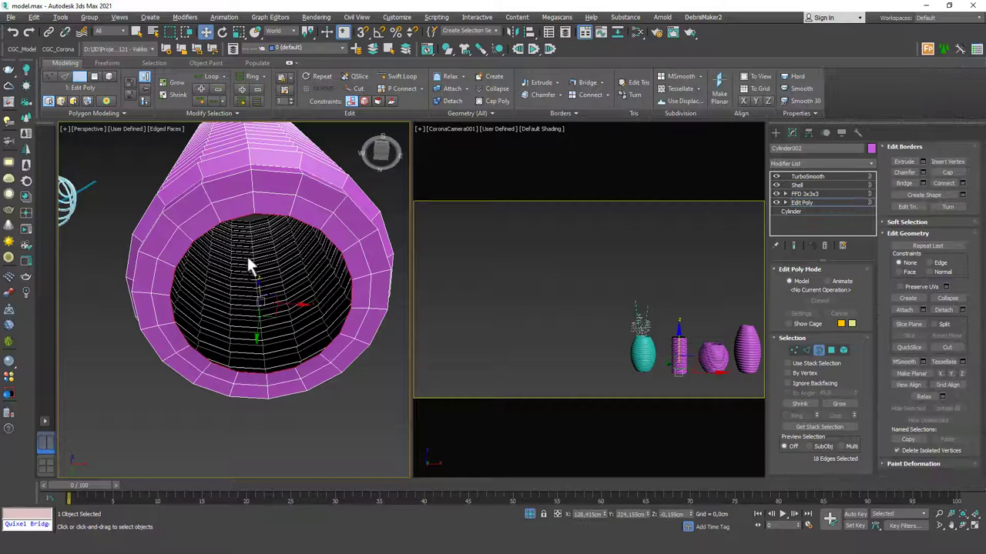
key(2)
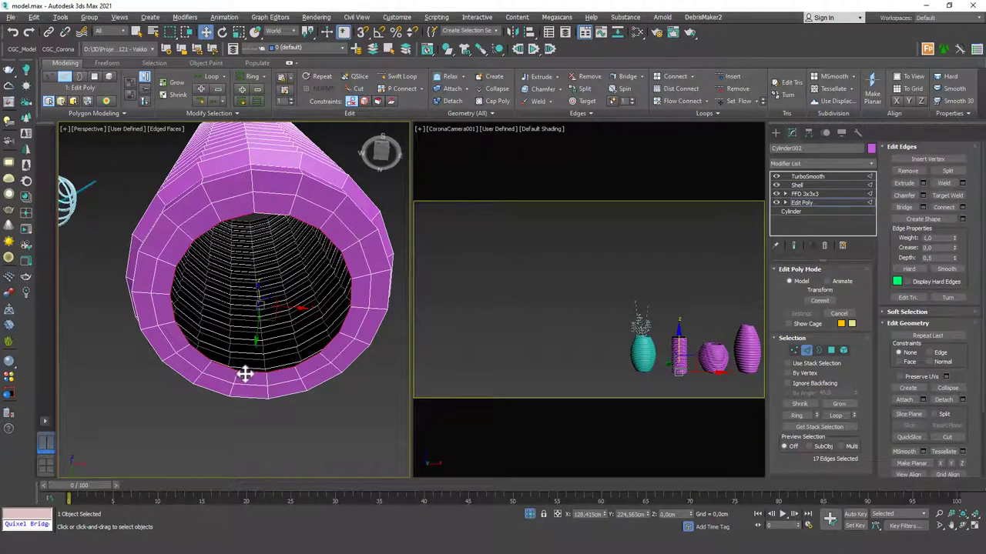
alt+click(246, 375)
alt+middle_drag(249, 378, 302, 347)
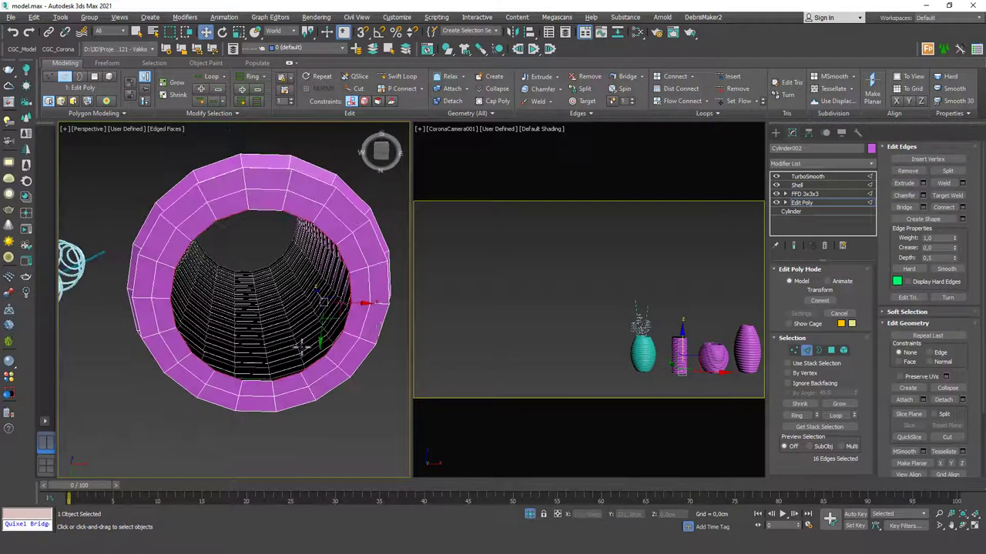
click(910, 204)
alt+middle_drag(270, 301, 249, 236)
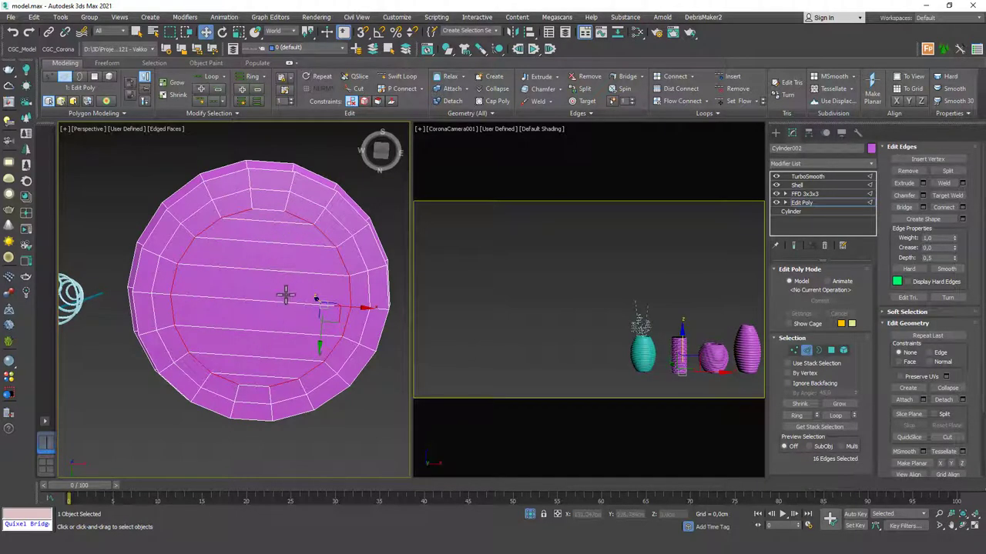
key(ctrl+z)
Cap the open border in the vase's base and turn on the end result display
key(3)
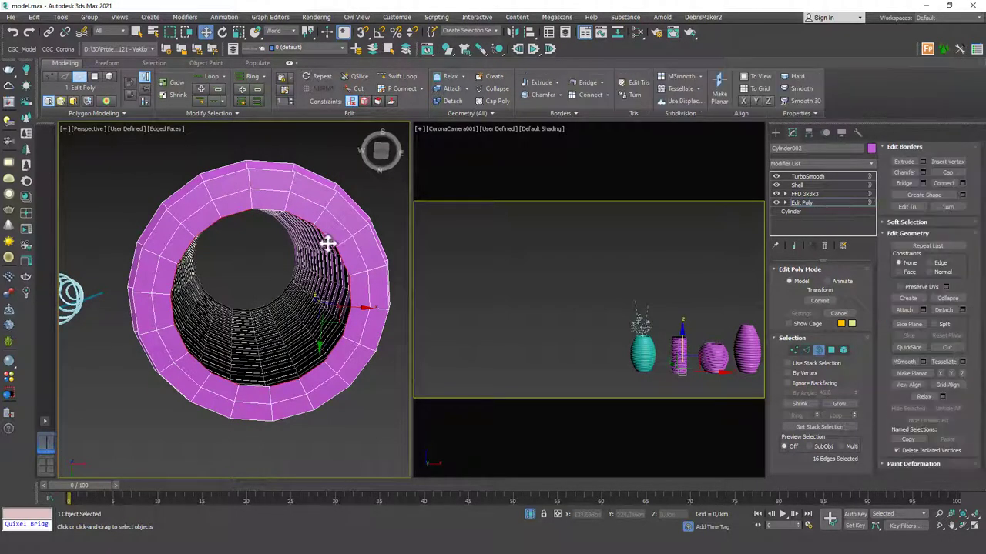
click(946, 173)
alt+middle_drag(333, 220, 248, 272)
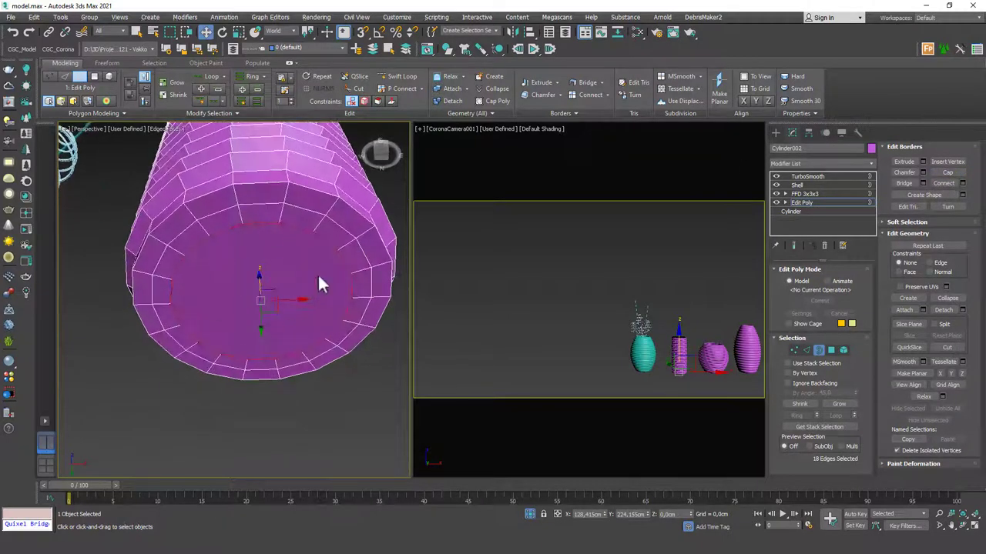
scroll(318, 282, down, 5)
key(ctrl+e)
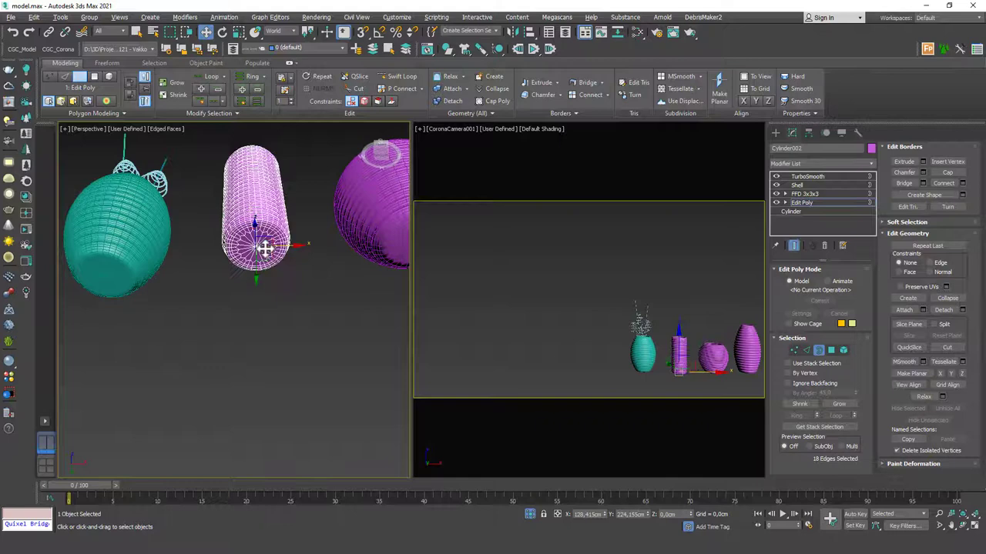
Leave border editing of the vase, return to its TurboSmooth level and deselect it
click(808, 202)
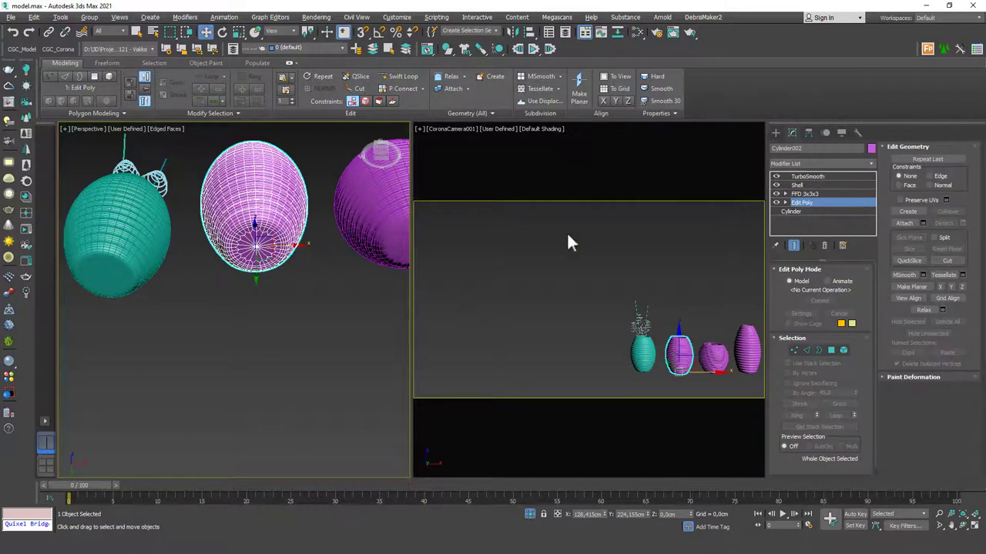
click(805, 177)
click(264, 331)
alt+middle_drag(264, 330, 241, 282)
scroll(247, 339, up, 3)
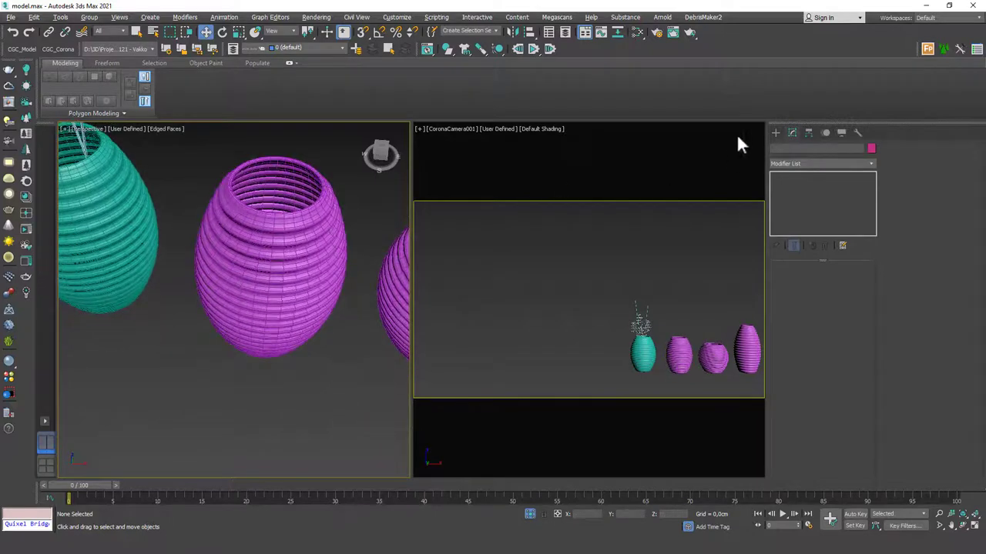
Draw a tapering Helix spline in front of the middle vase, about 7,5 cm and 1,8 cm in radius and 15,5 cm high
click(776, 133)
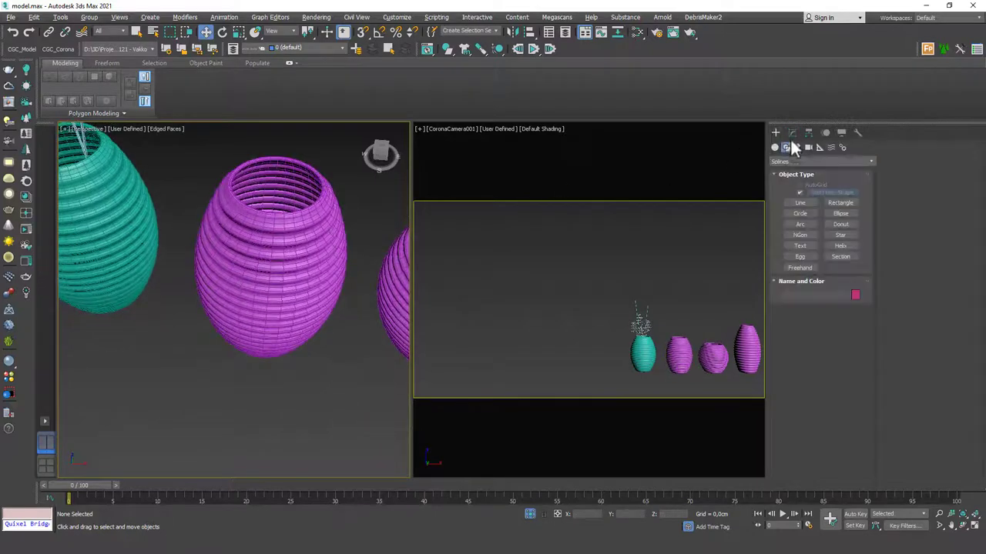
click(839, 245)
middle_drag(247, 447, 249, 376)
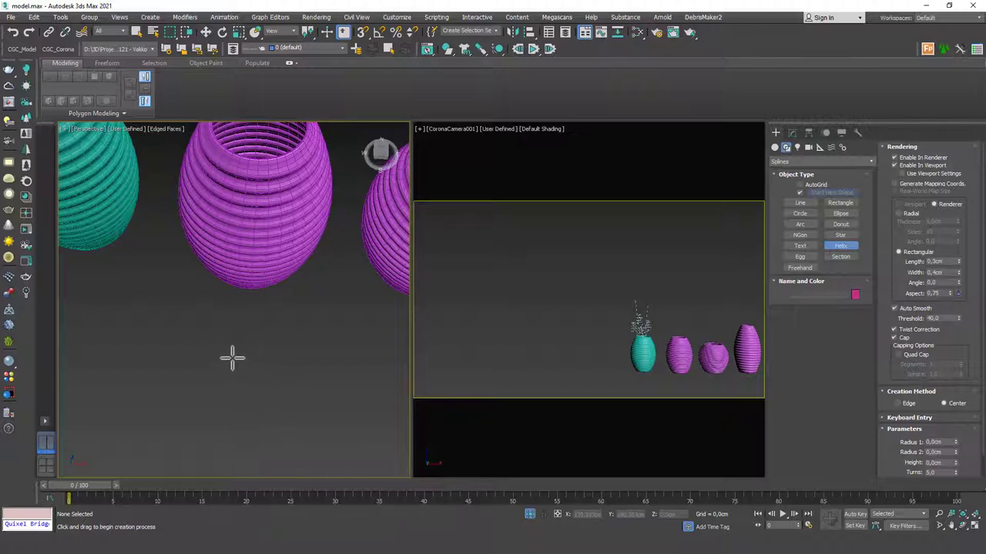
drag(236, 342, 261, 350)
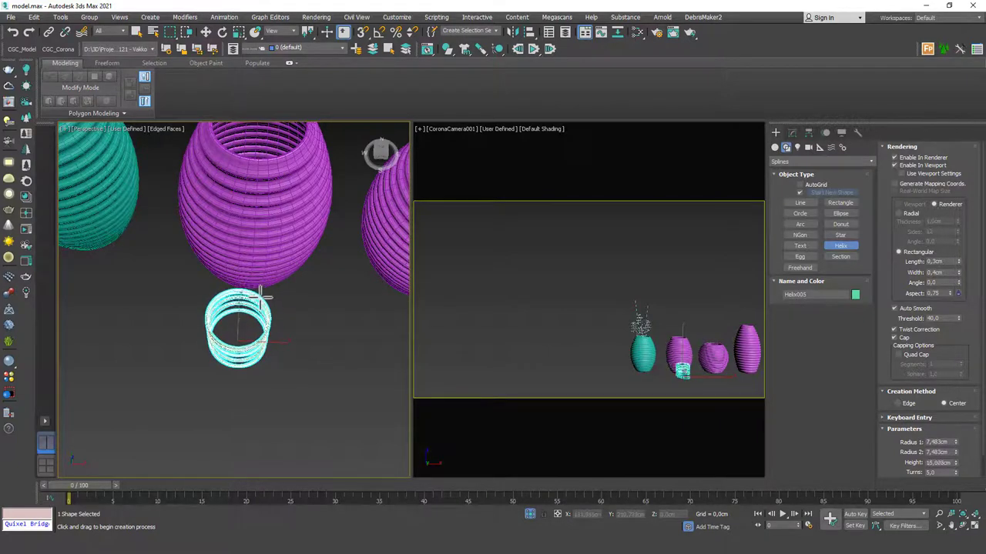
click(261, 296)
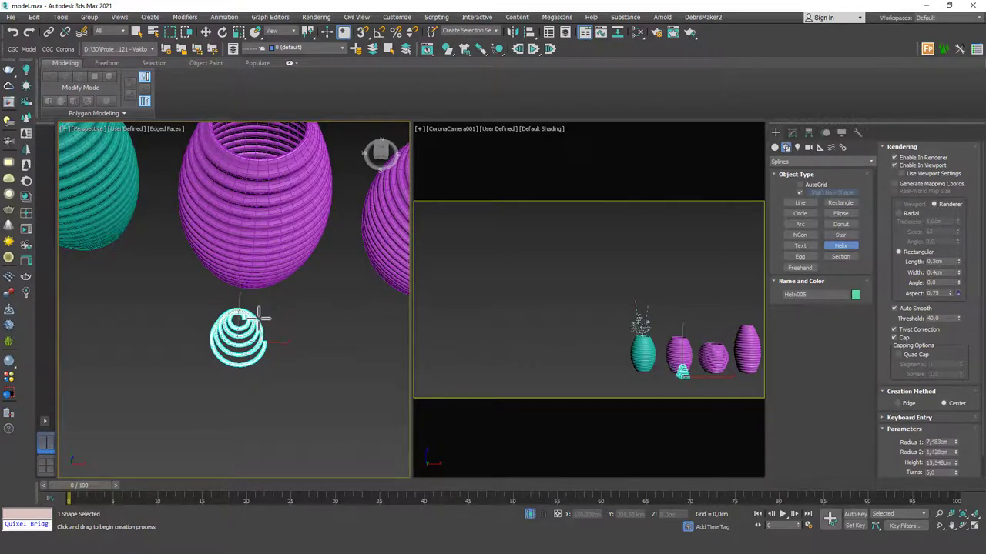
click(258, 315)
right_click(266, 341)
alt+middle_drag(249, 362, 240, 327)
scroll(238, 328, up, 2)
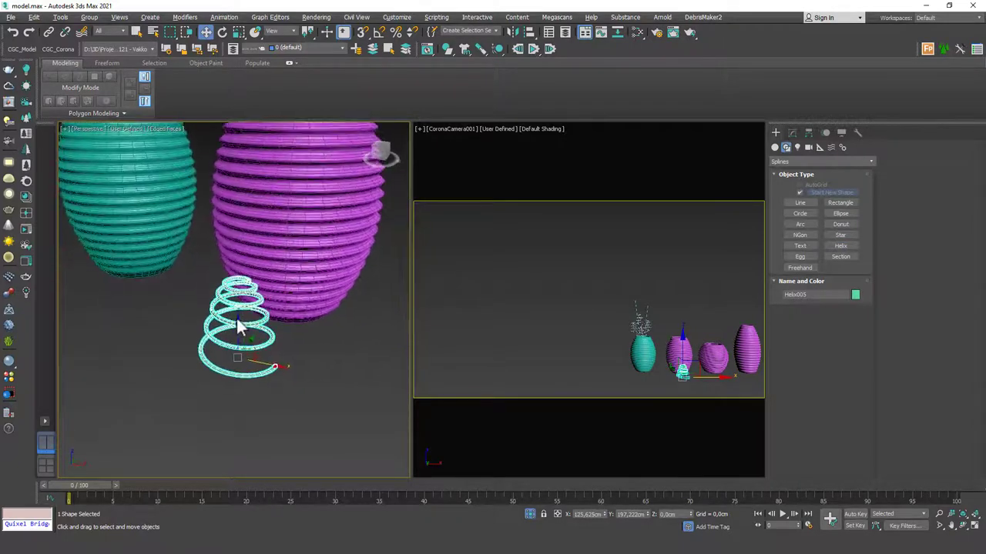
Turn off edged faces in the perspective view and disable the helix's rendering in both renderer and viewport
key(F4)
click(792, 132)
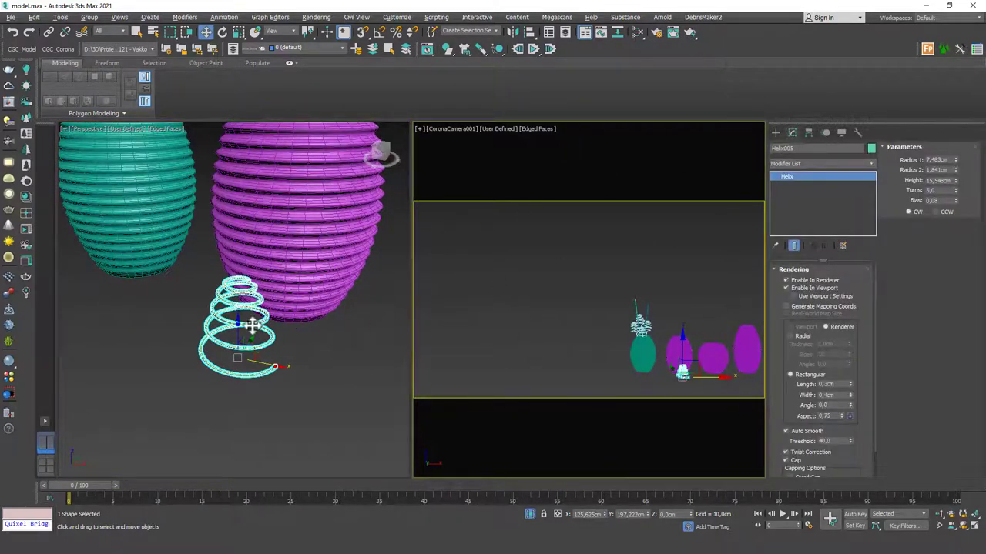
key(F4)
scroll(231, 331, up, 5)
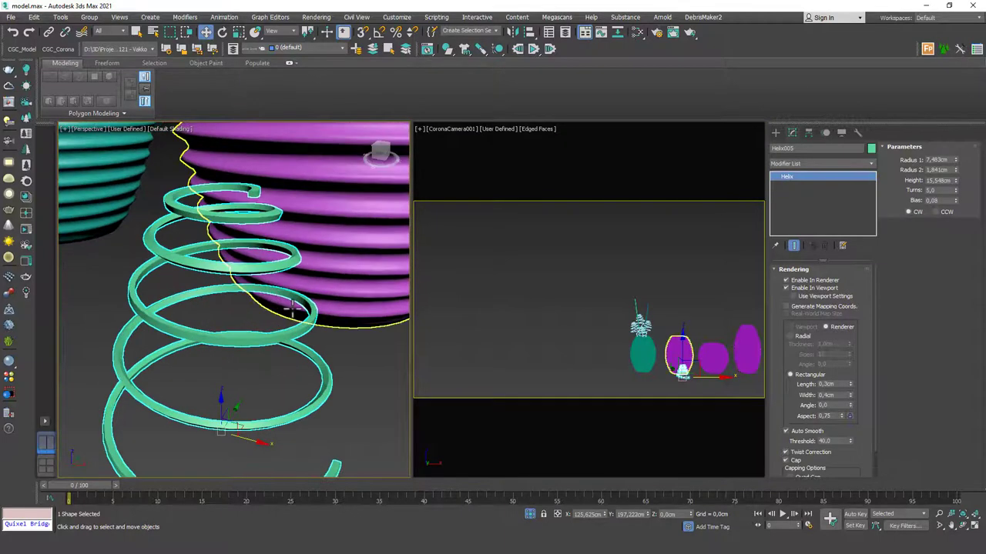
click(814, 281)
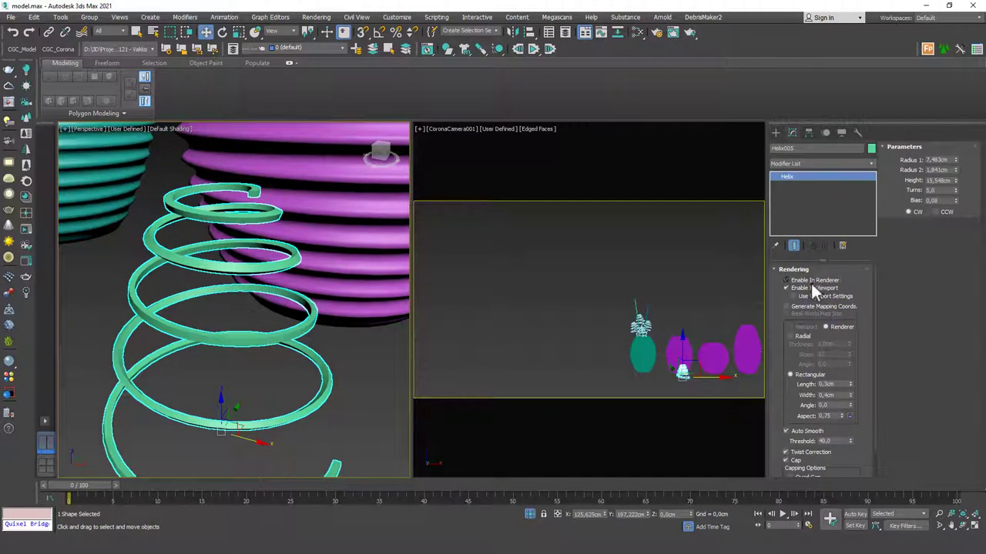
click(811, 288)
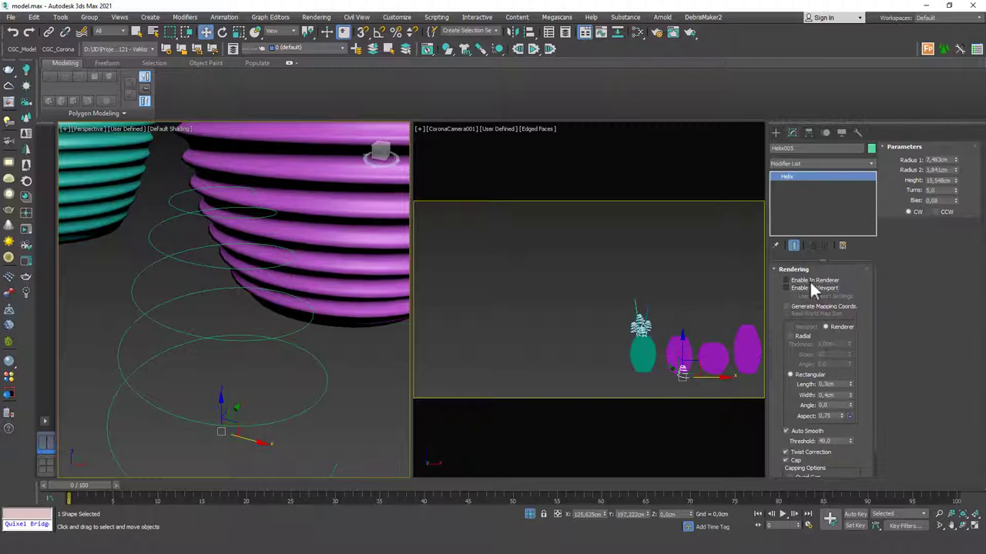
Set the helix's Radius 1 to 7,857 cm, Radius 2 to 0,7 cm, Height to 15,703 cm and Turns to 6,15
scroll(234, 308, down, 4)
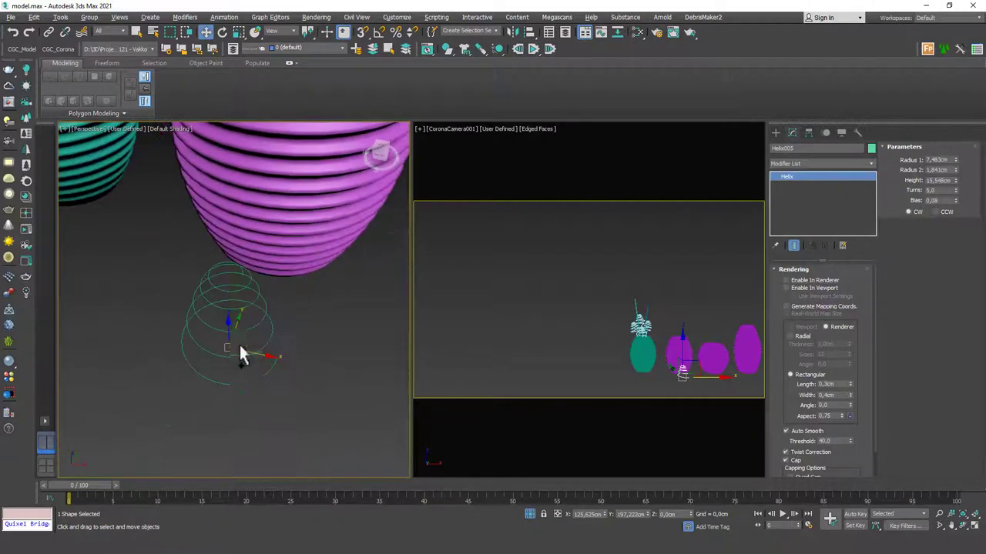
alt+middle_drag(239, 332, 201, 292)
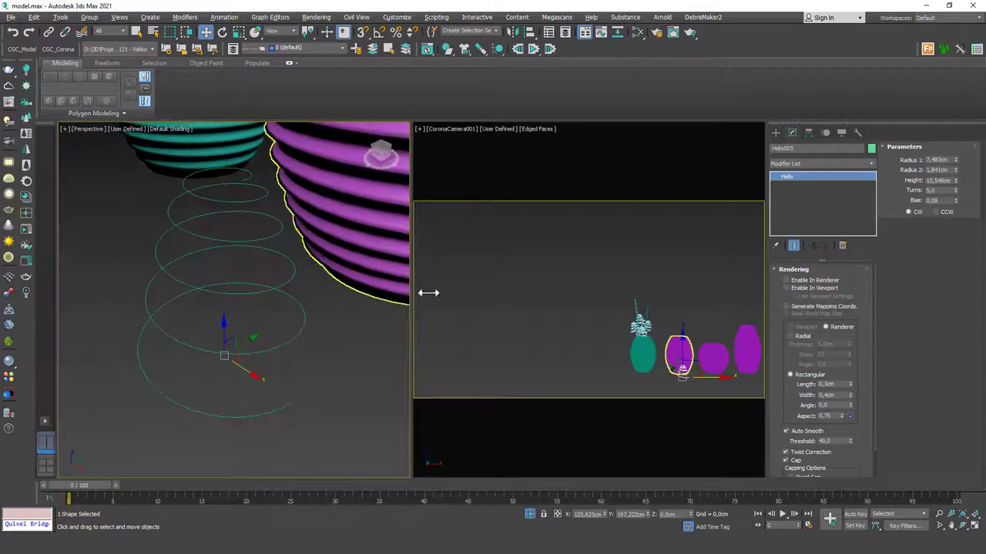
click(809, 268)
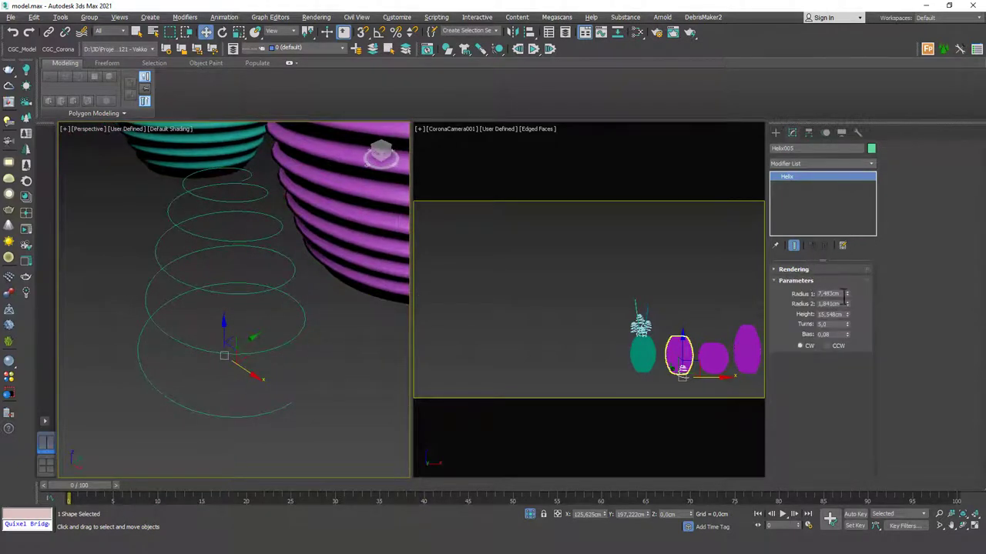
drag(851, 293, 851, 294)
scroll(255, 321, down, 4)
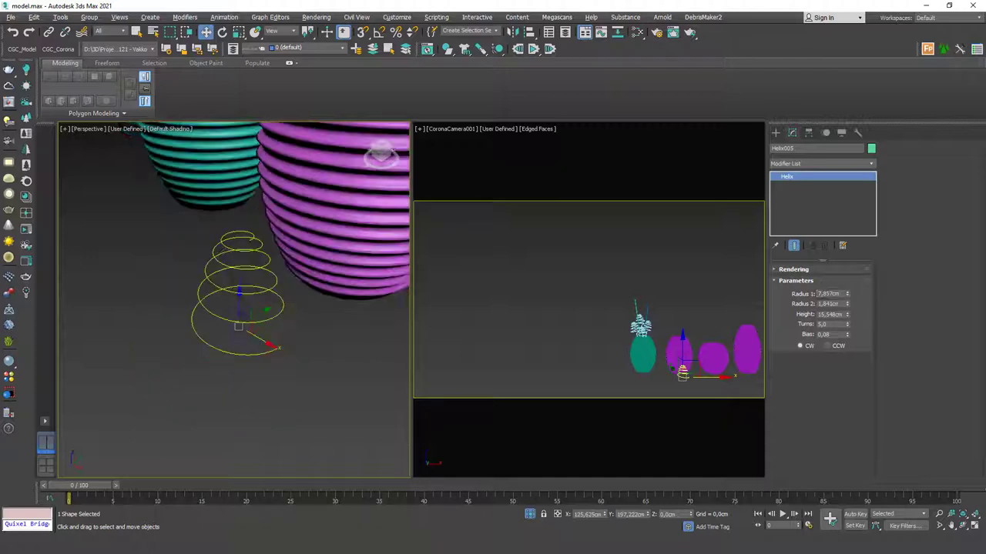
scroll(249, 303, up, 3)
scroll(253, 303, up, 2)
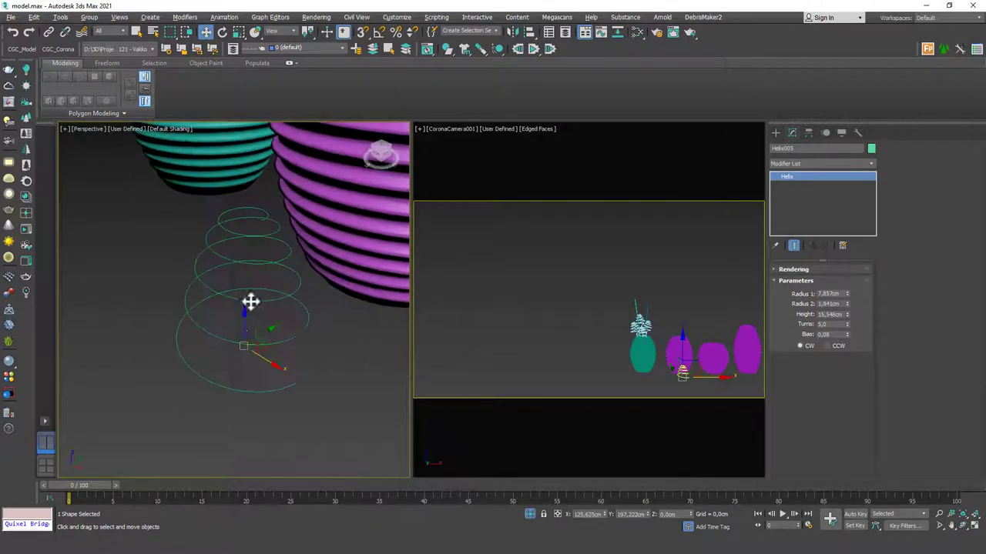
mouse_move(847, 305)
mouse_down()
mouse_move(841, 339)
mouse_move(845, 306)
mouse_up()
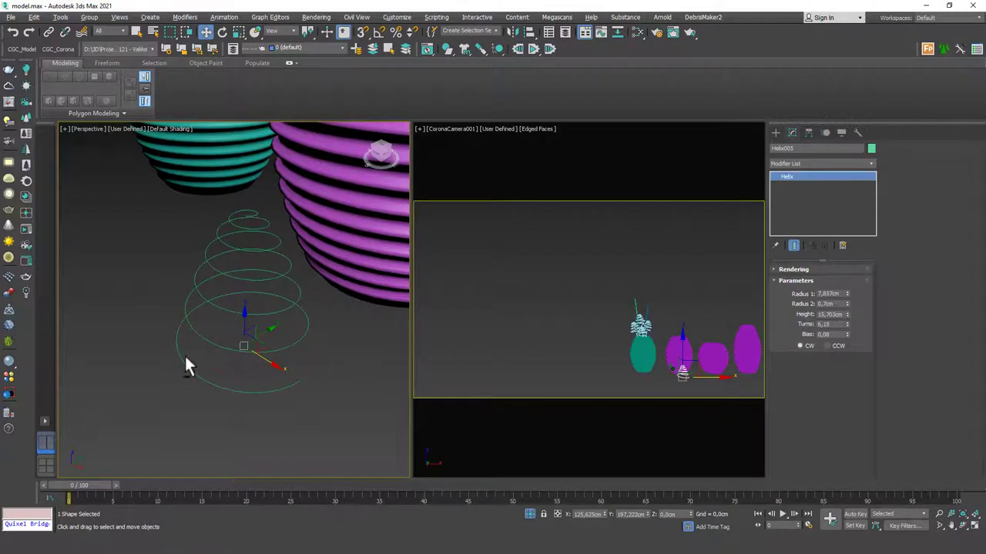
Compare the helix's winding directions, keep it clockwise, and set its Bias to 0,105
alt+middle_drag(186, 366, 261, 325)
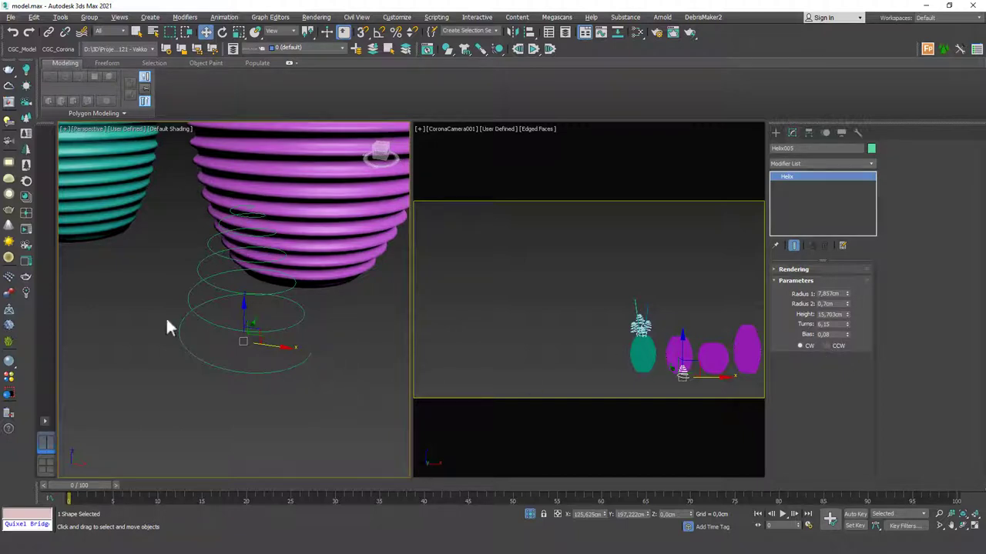
click(839, 346)
click(803, 346)
mouse_move(848, 335)
mouse_down()
mouse_move(849, 326)
mouse_move(850, 345)
mouse_move(850, 335)
mouse_up()
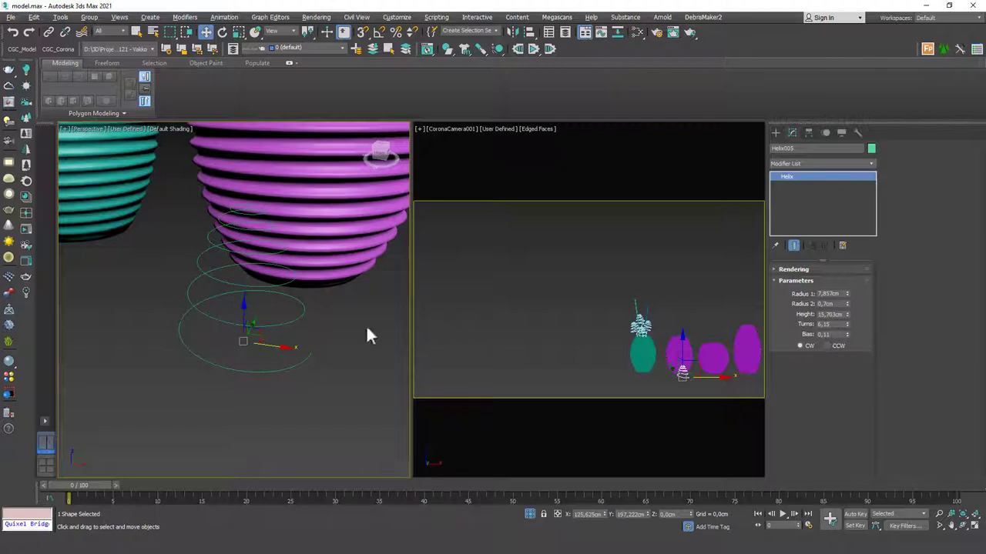
middle_drag(288, 290, 277, 301)
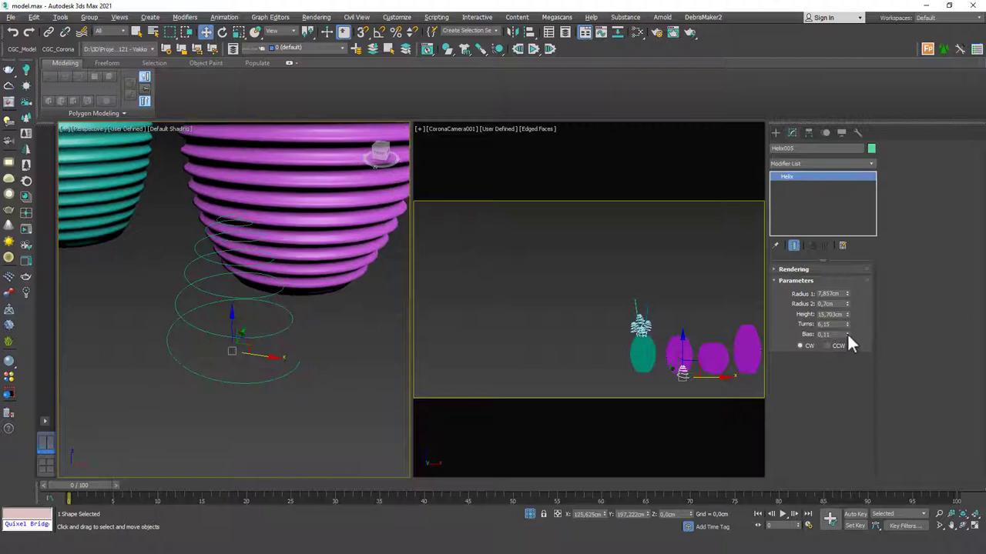
drag(847, 333, 850, 334)
scroll(240, 228, up, 2)
click(240, 228)
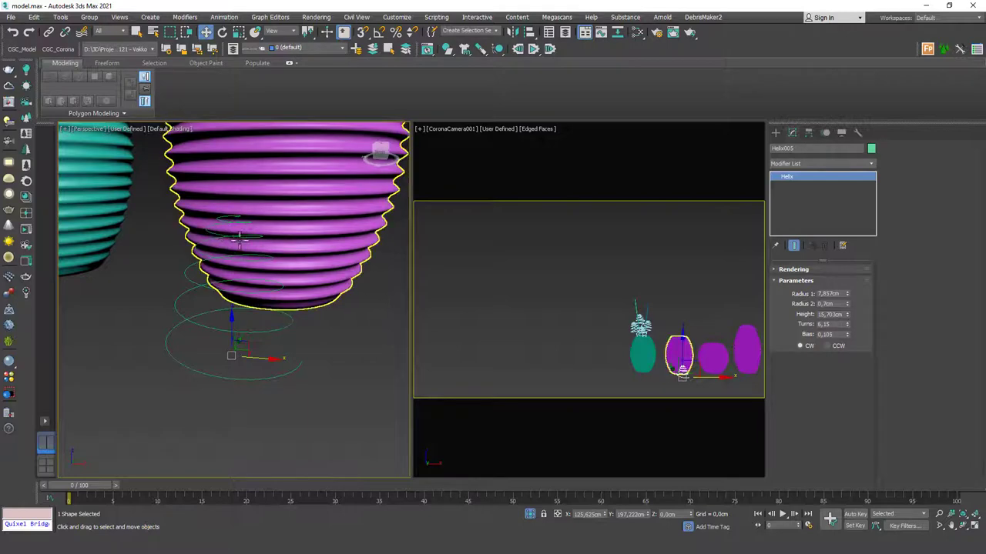
Add an Edit Spline modifier to the helix and select the end vertex of its lowest, widest coil
scroll(227, 231, down, 3)
alt+middle_drag(226, 230, 300, 326)
scroll(300, 336, up, 4)
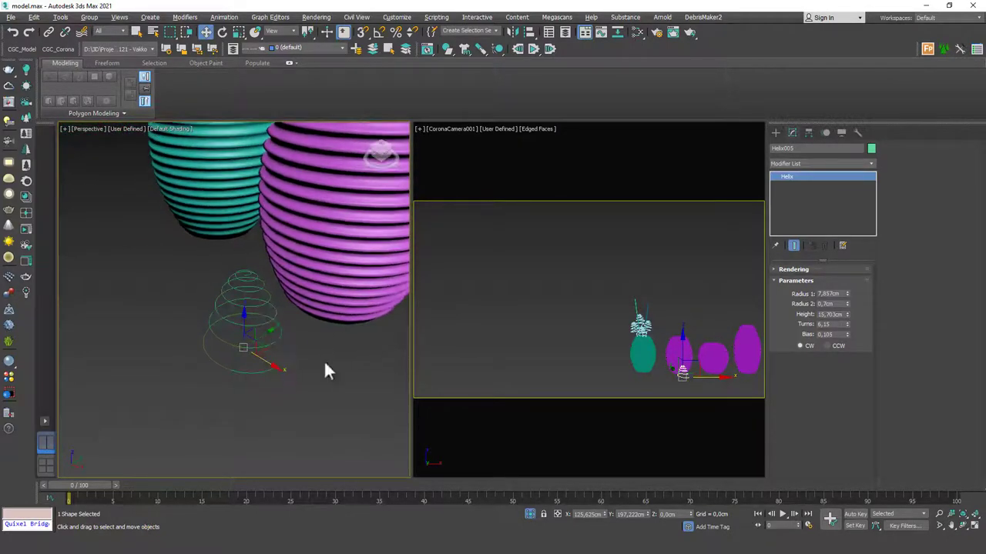
key(alt+Tab)
click(824, 167)
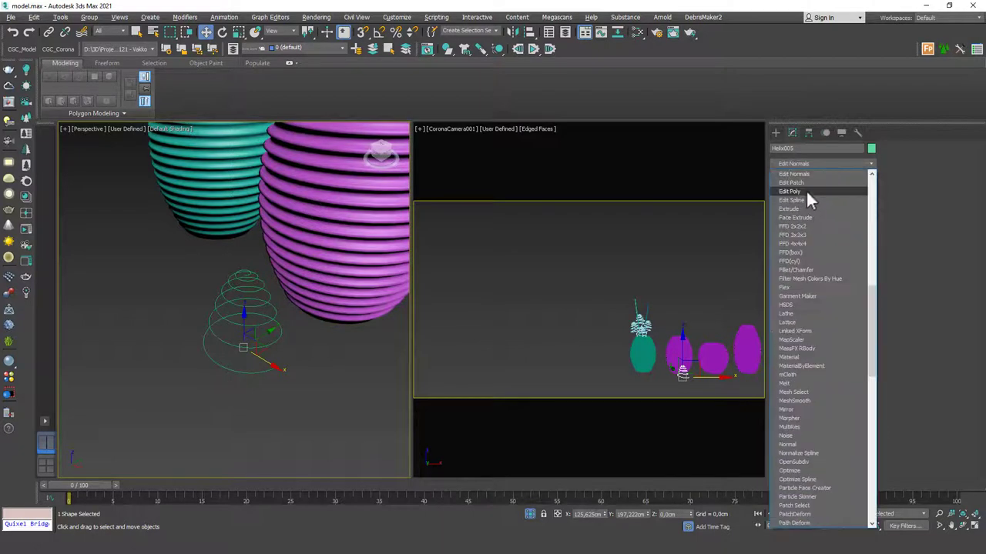
click(618, 282)
key(1)
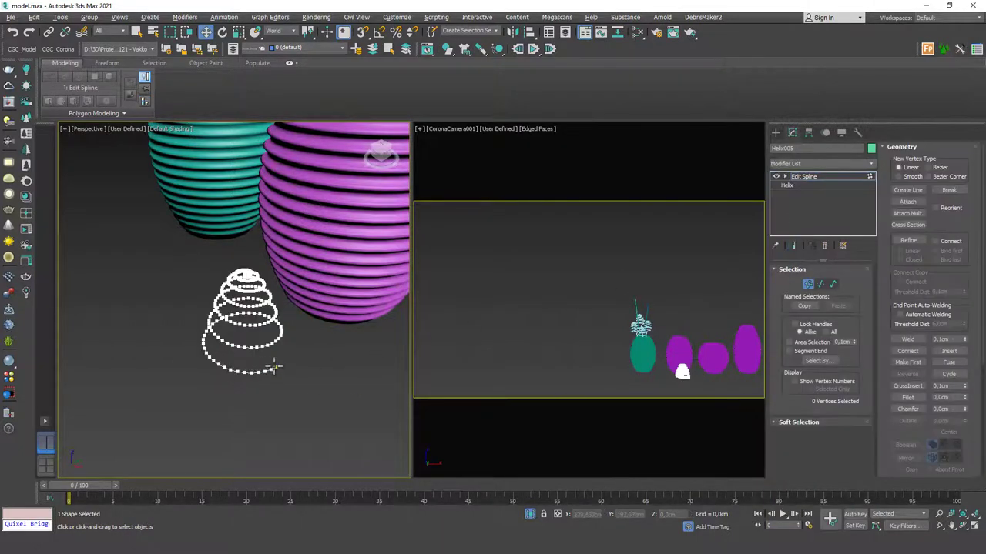
click(274, 368)
scroll(258, 345, up, 6)
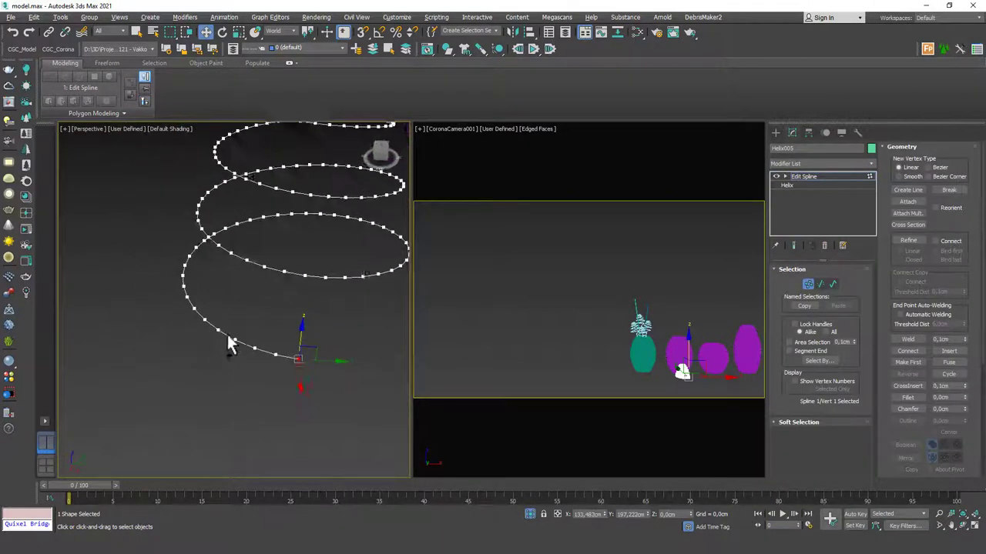
alt+middle_drag(227, 344, 253, 387)
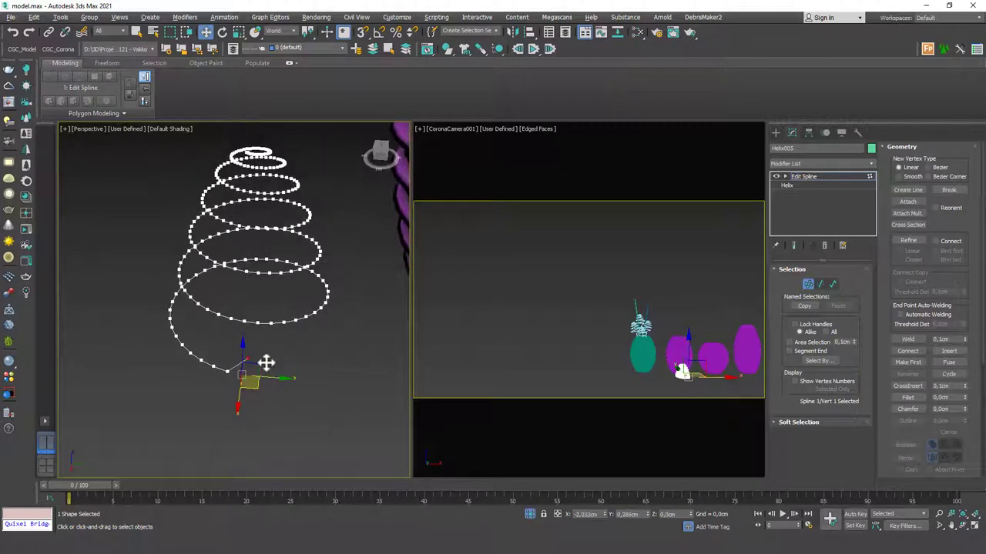
Try to bend the lowest coil inward by moving its end vertices one by one, and undo the moves
drag(266, 363, 260, 319)
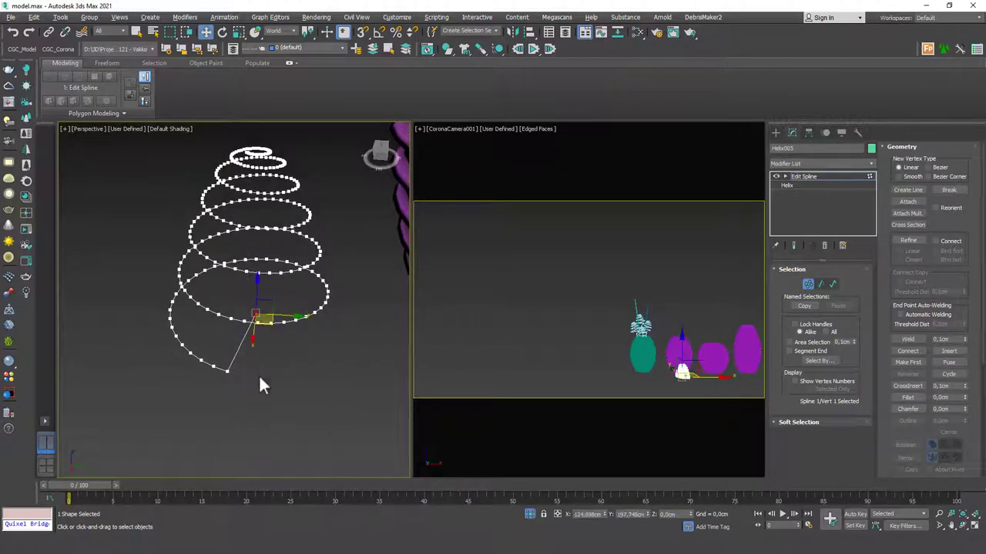
drag(229, 372, 199, 349)
key(ctrl+z)
key(ctrl+z)
key(ctrl+z)
key(ctrl+z)
key(ctrl+z)
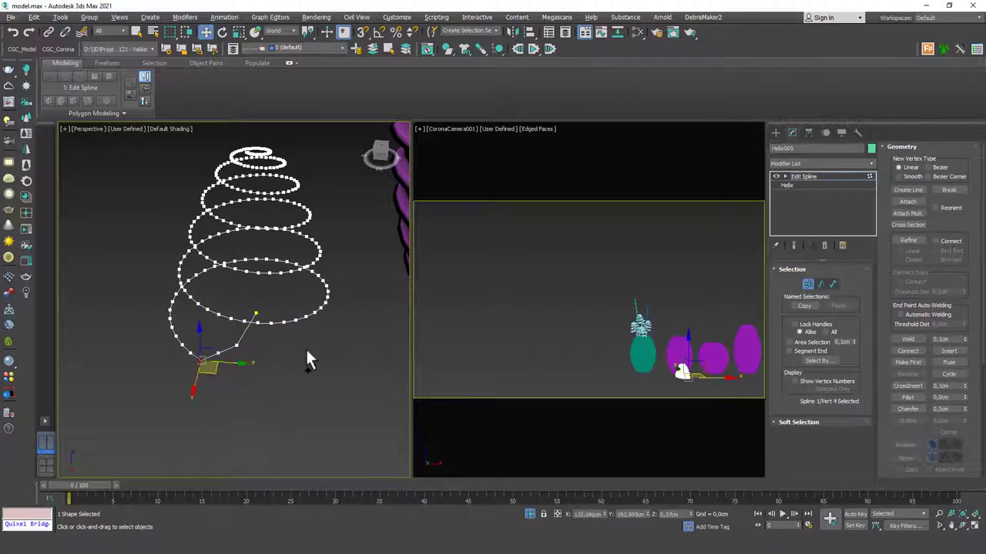
key(ctrl+z)
key(ctrl+z)
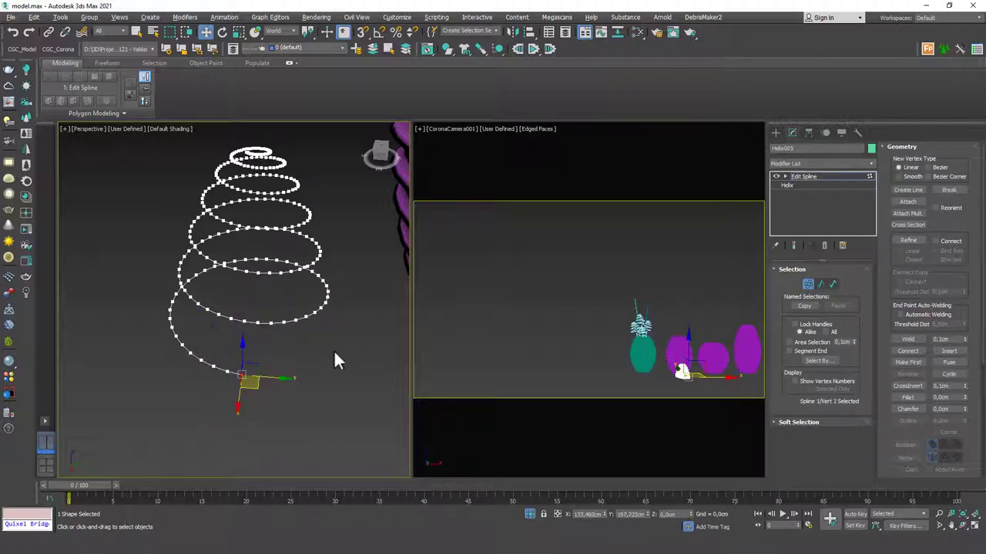
Turn on Soft Selection for the helix's end vertex with a falloff of 12,7 cm and an Edge Distance of 29
mouse_move(938, 229)
mouse_down()
mouse_move(939, 187)
mouse_move(924, 240)
mouse_up()
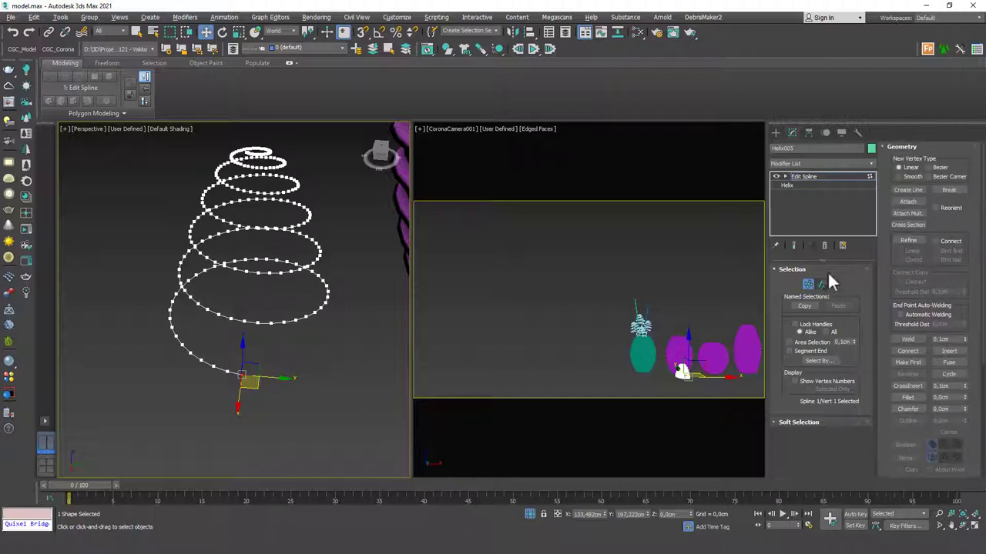
click(798, 421)
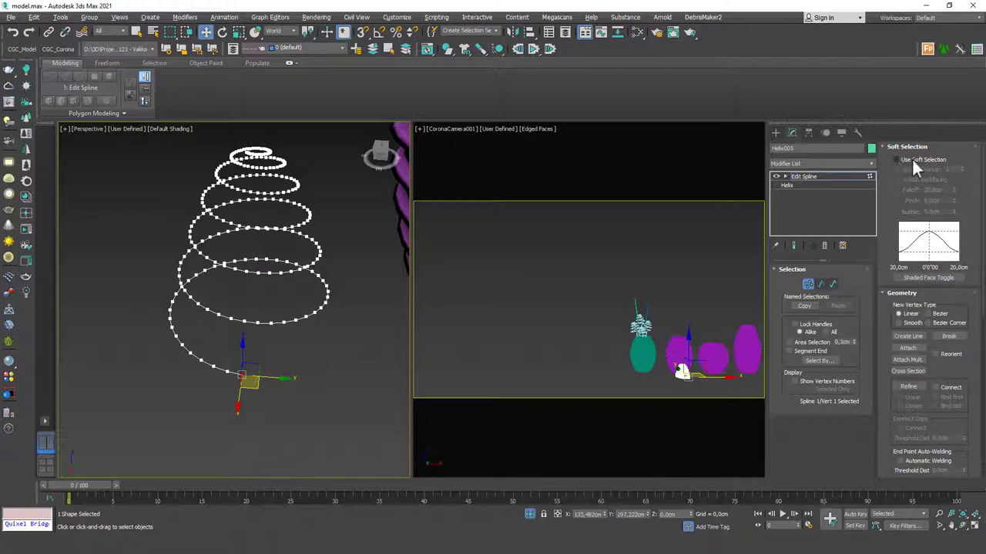
click(912, 160)
scroll(268, 354, up, 3)
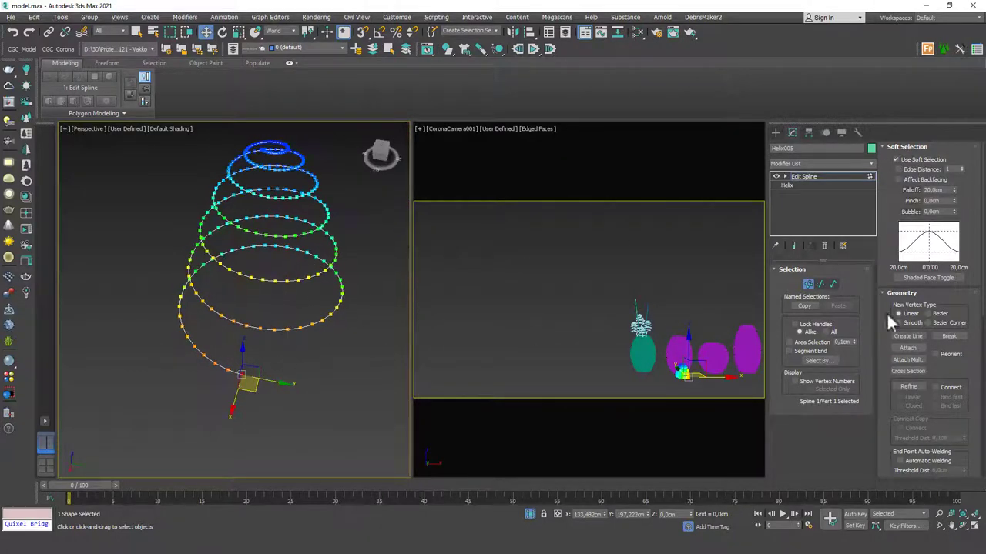
mouse_move(954, 193)
mouse_down()
mouse_move(944, 231)
mouse_move(941, 189)
mouse_up()
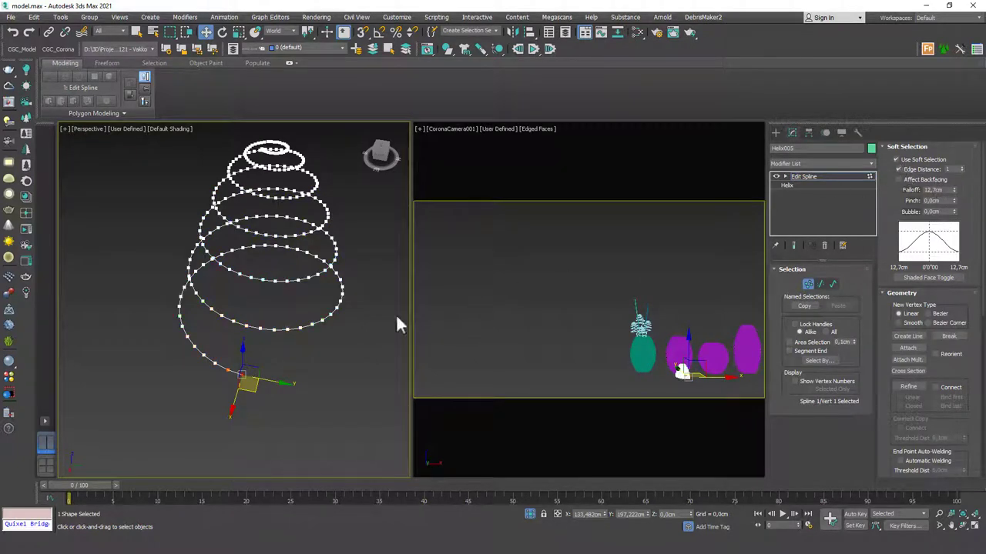
scroll(286, 359, down, 2)
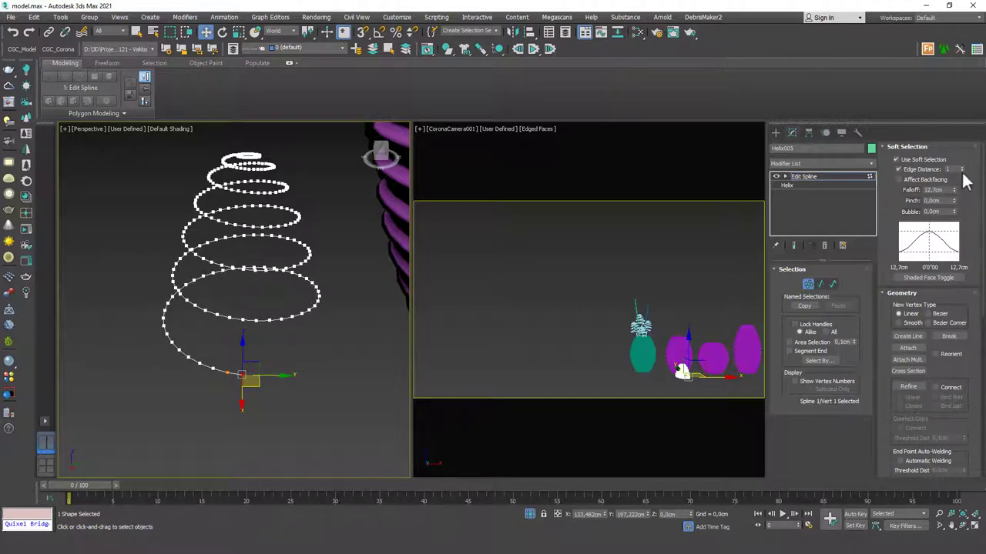
mouse_move(961, 170)
mouse_down()
mouse_move(962, 154)
mouse_move(946, 168)
mouse_up()
mouse_move(249, 300)
alt+middle_down()
mouse_move(321, 282)
mouse_move(234, 302)
alt+middle_up()
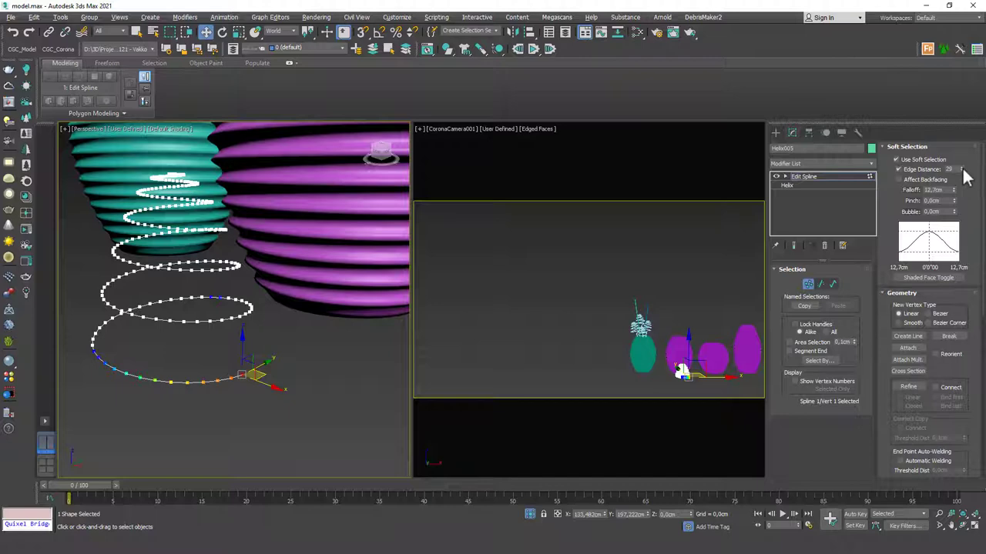
Pull the helix's end vertex inward toward the middle of the lowest coil, using soft selection with an Edge Distance of 27
alt+middle_drag(269, 354, 267, 387)
drag(258, 312, 248, 300)
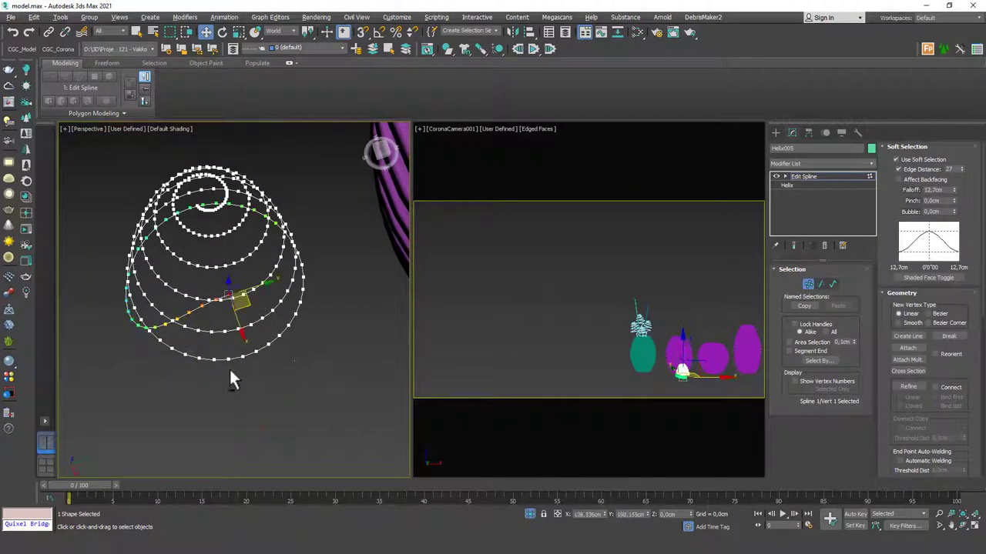
alt+middle_drag(230, 370, 198, 339)
Reduce the soft selection falloff to 5,9 cm and reshape the curve of the lowest coil near its open end
click(193, 324)
click(185, 324)
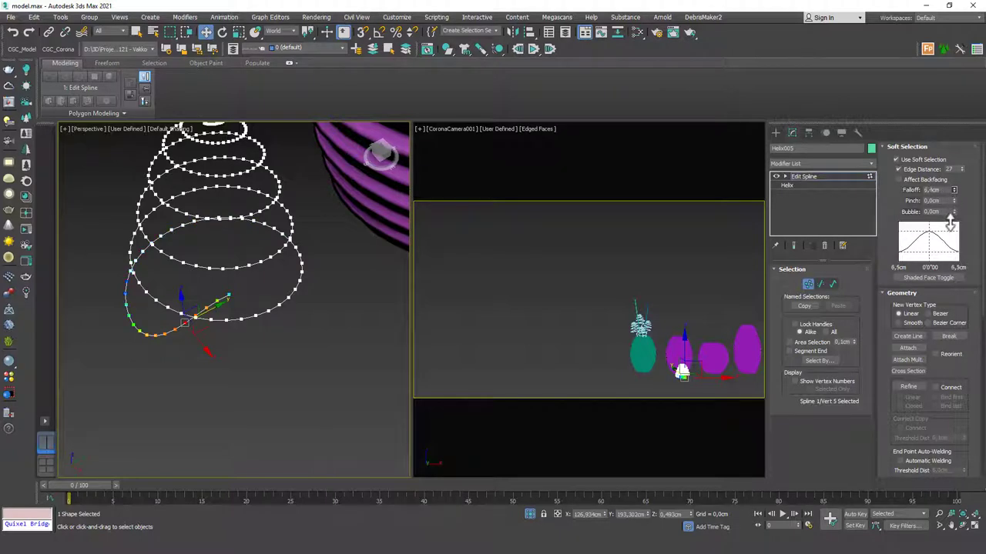
drag(950, 226, 950, 222)
click(202, 322)
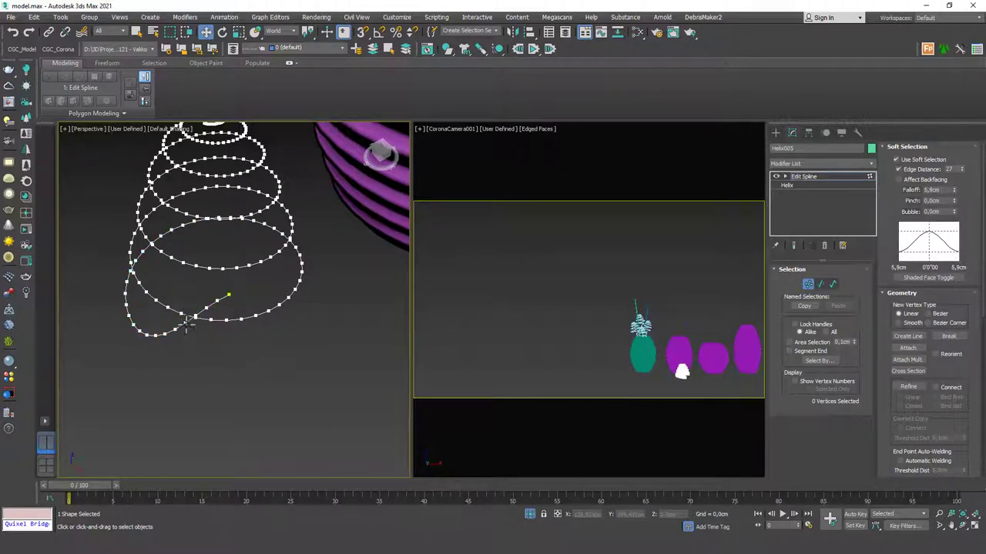
drag(185, 325, 201, 335)
click(231, 339)
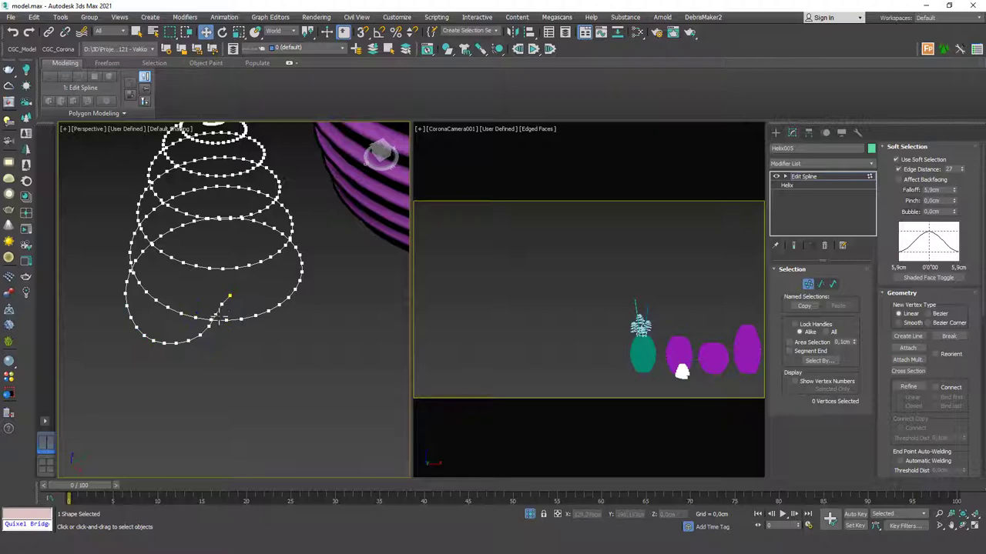
Lower the lowest coil's end vertices with soft selection so the spline turns downward into the start of a stem
click(221, 315)
mouse_move(257, 337)
alt+middle_down()
mouse_move(246, 293)
mouse_move(252, 334)
alt+middle_up()
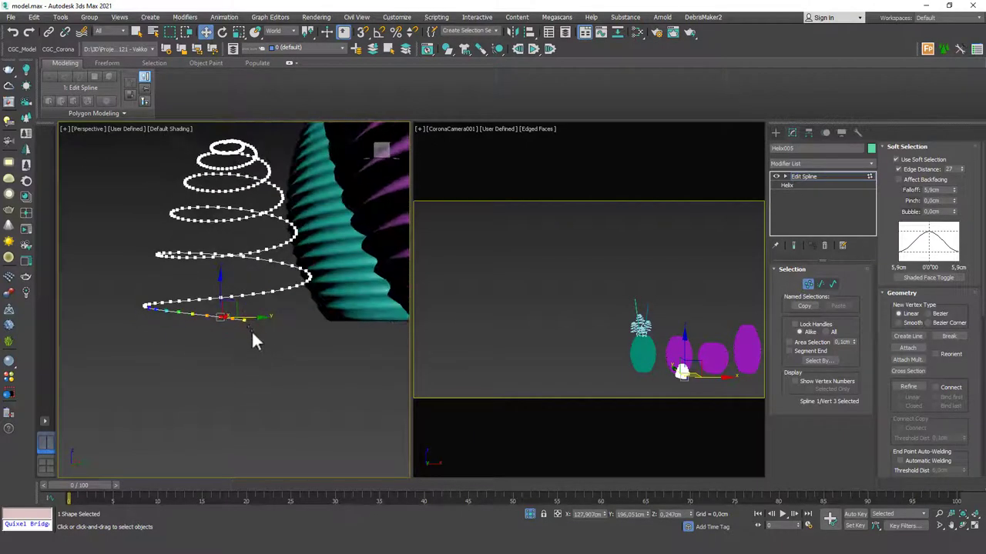
click(251, 332)
click(244, 320)
drag(245, 296, 263, 379)
click(248, 342)
click(244, 335)
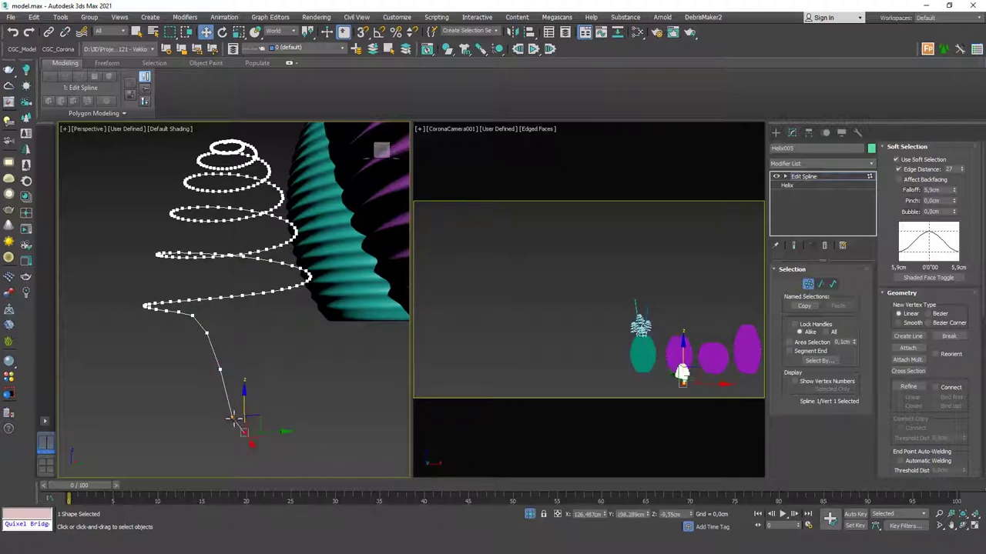
drag(231, 416, 224, 336)
Turn off Soft Selection and work through the individual vertices of the stem's bend, finishing with the end vertex selected
click(895, 160)
click(223, 369)
click(222, 370)
click(262, 354)
click(244, 432)
Extend the stem by moving its end vertex straight down to about -66,4 cm on Z
scroll(254, 397, down, 4)
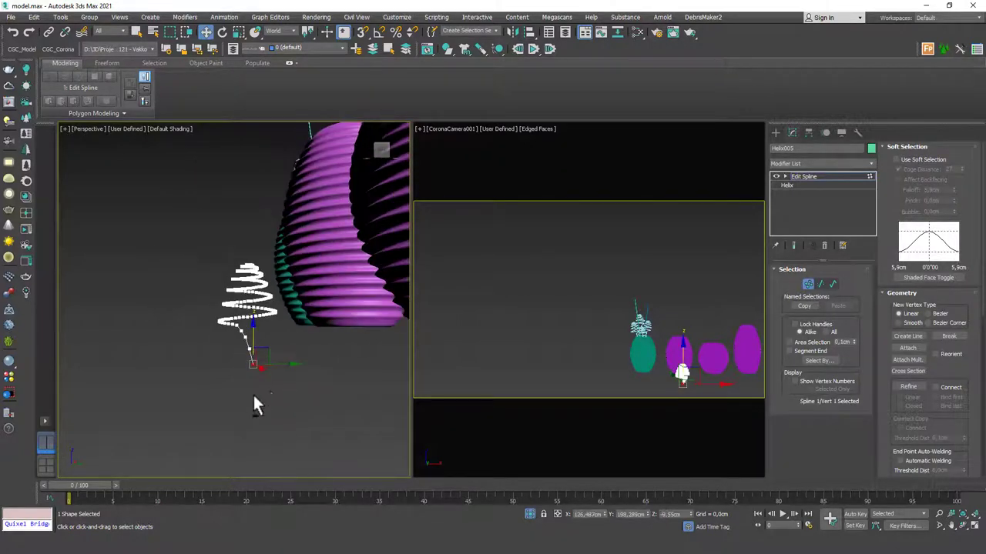
alt+middle_drag(254, 396, 260, 333)
drag(253, 332, 250, 455)
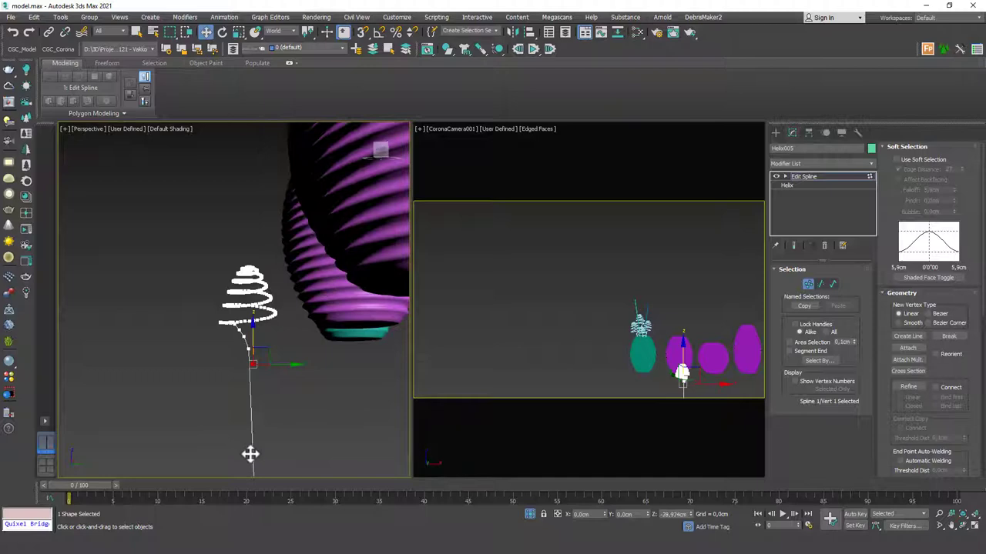
alt+middle_drag(249, 368, 256, 406)
drag(255, 413, 256, 449)
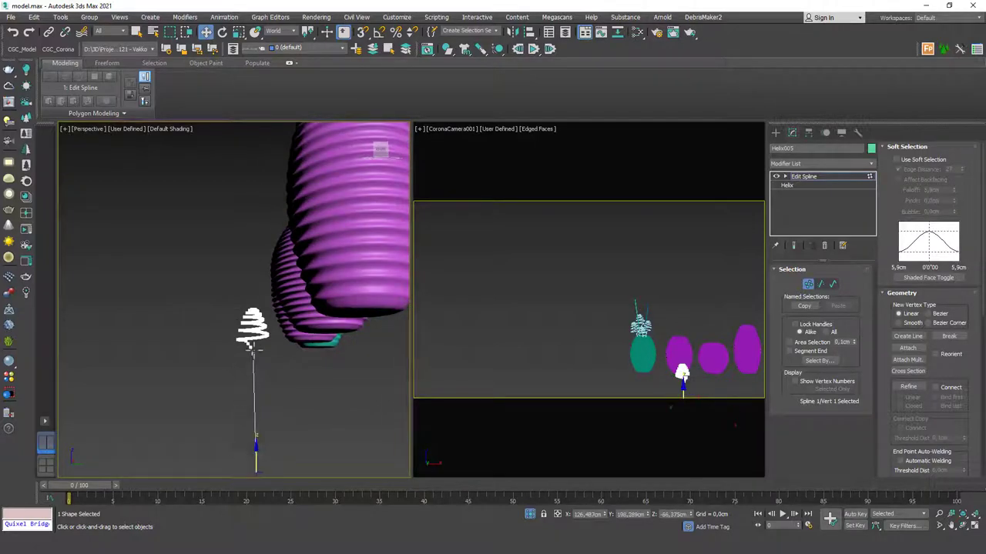
Divide the long straight stem segment with a Divide value of 10, and leave sub-object editing
alt+middle_drag(260, 401, 240, 346)
scroll(269, 385, up, 3)
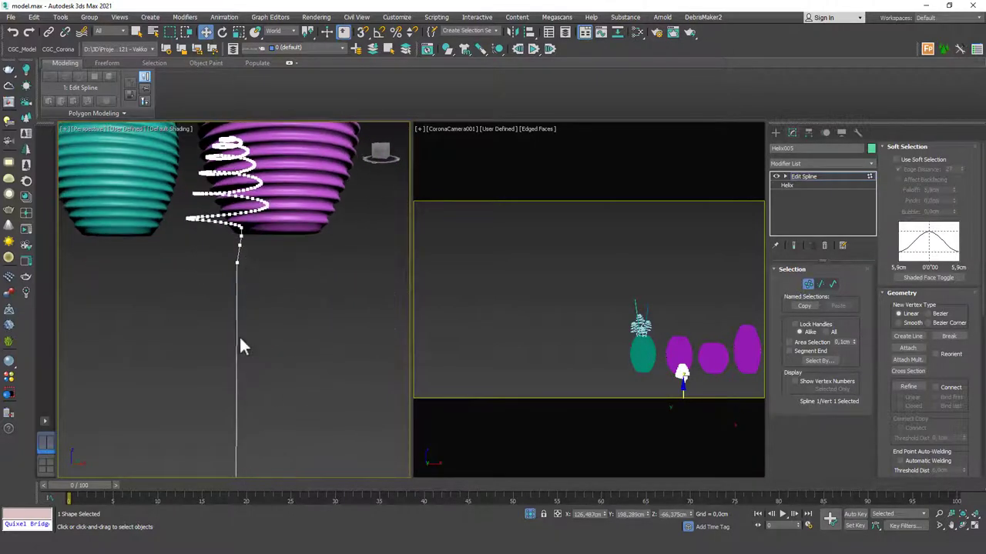
alt+middle_drag(241, 422, 244, 362)
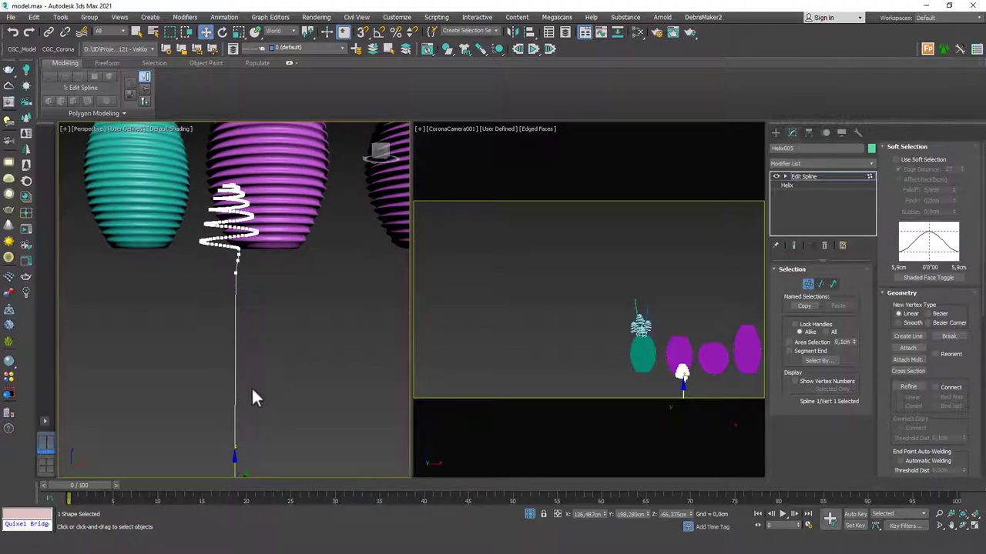
alt+middle_drag(248, 381, 245, 289)
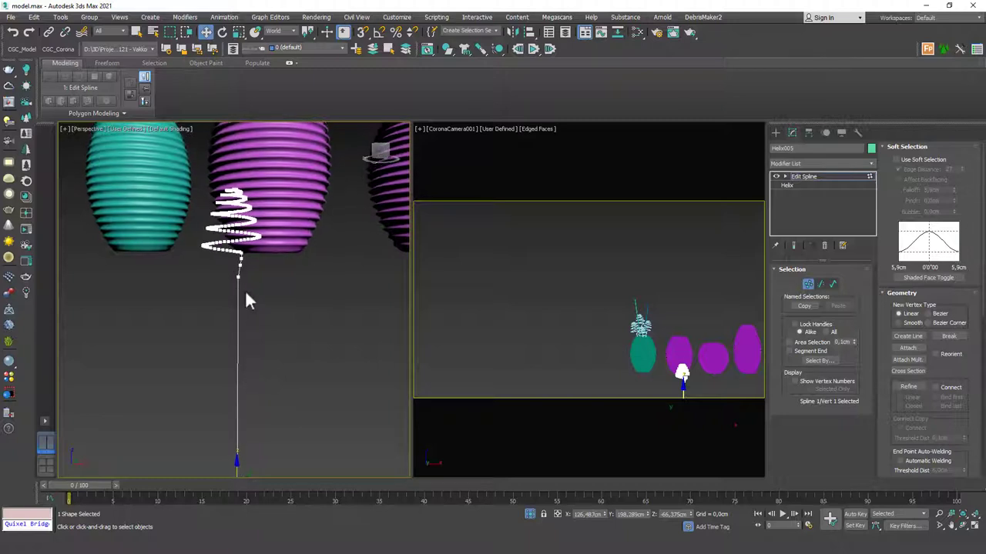
alt+middle_drag(242, 413, 234, 343)
key(2)
click(229, 245)
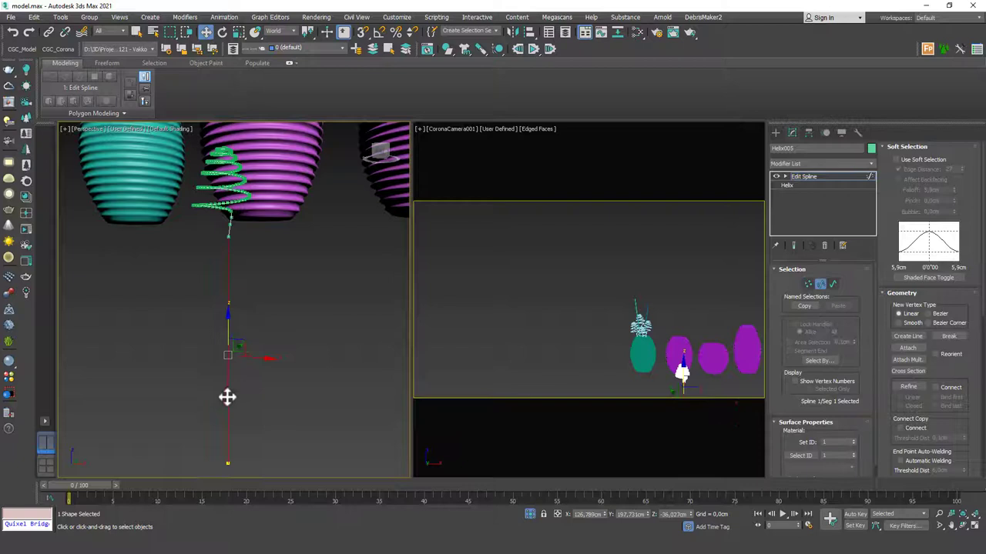
scroll(886, 404, down, 10)
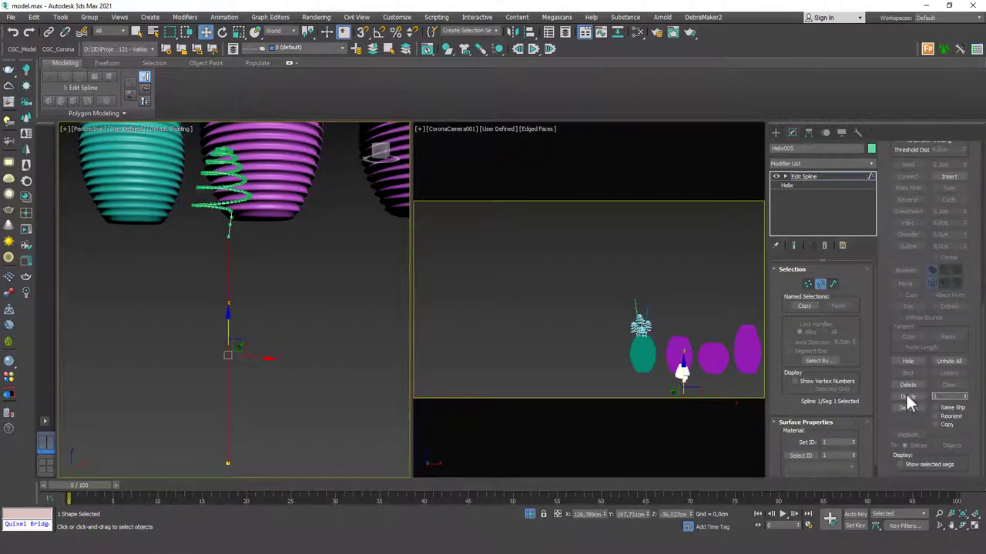
click(909, 396)
alt+middle_drag(204, 295, 213, 267)
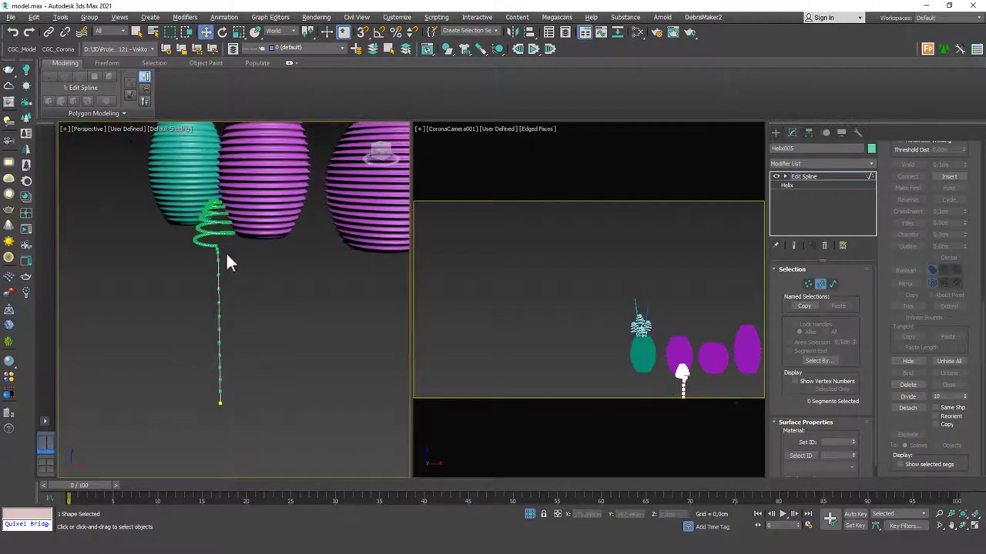
key(1)
mouse_move(247, 346)
alt+middle_down()
mouse_move(217, 351)
mouse_move(251, 345)
mouse_move(249, 353)
alt+middle_up()
key(1)
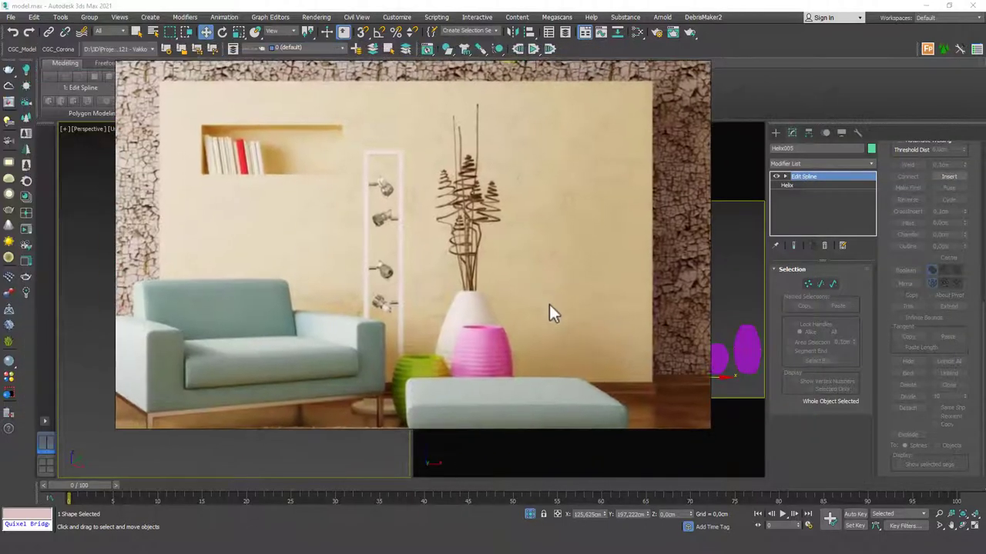
Return to the base Helix level, accept the topology change, and enable the spline in both renderer and viewport
scroll(231, 280, up, 5)
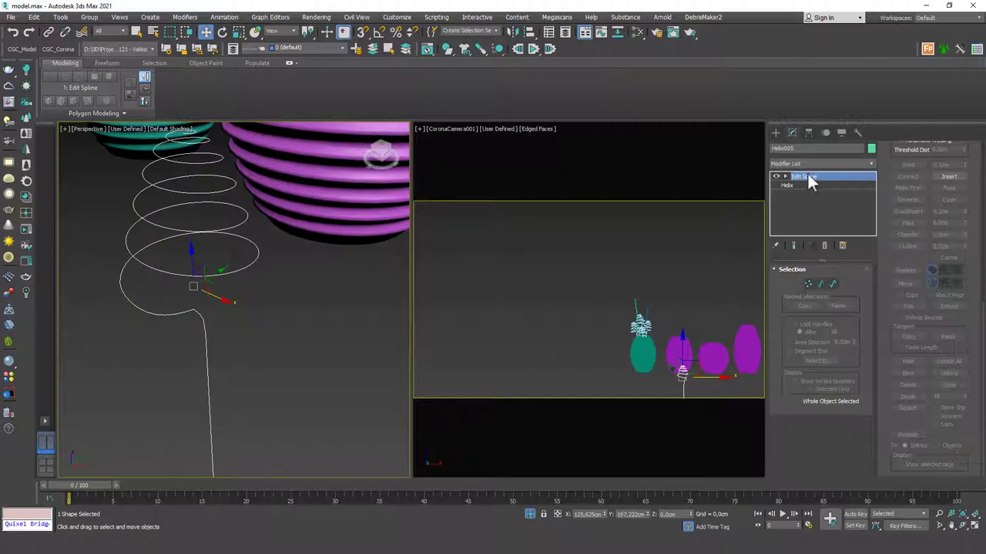
click(804, 186)
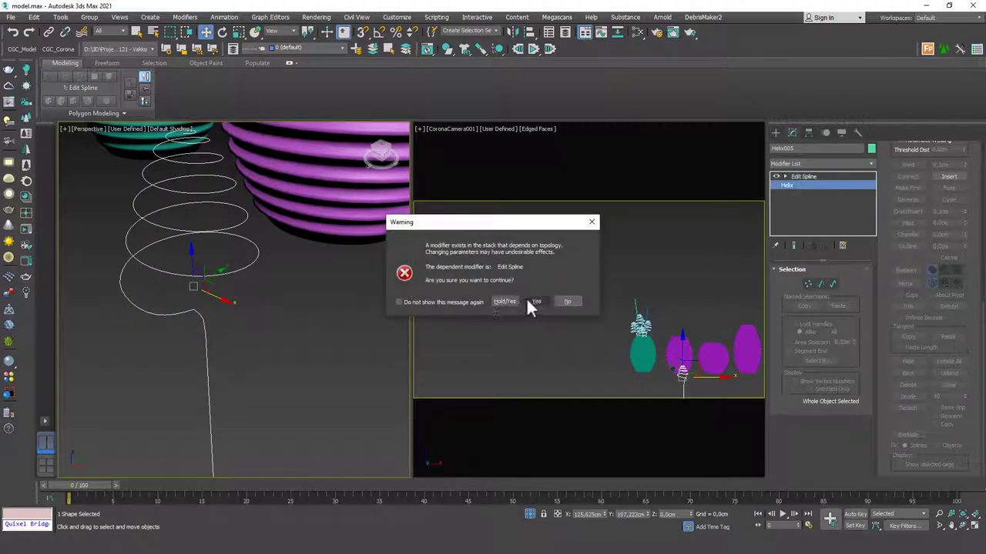
click(446, 301)
click(535, 301)
click(796, 268)
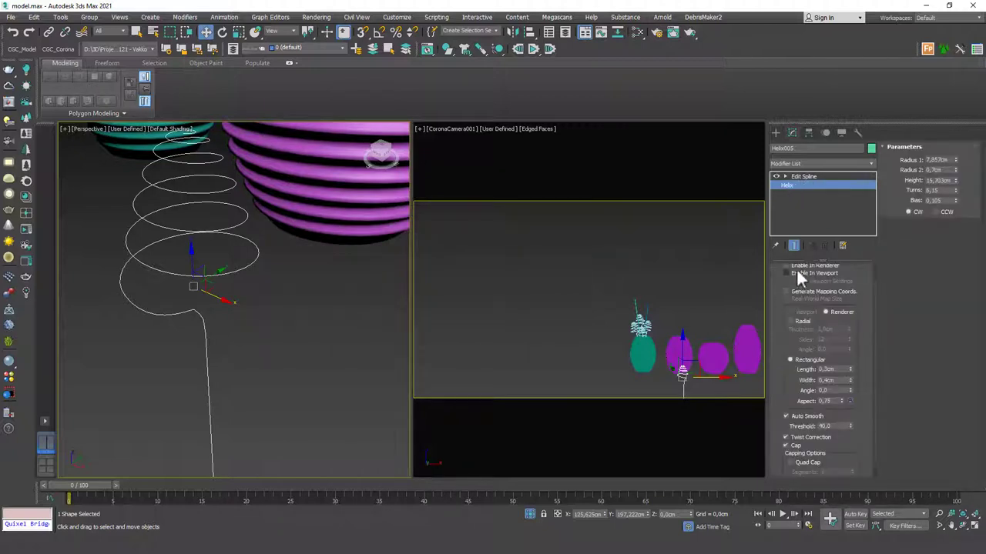
click(786, 288)
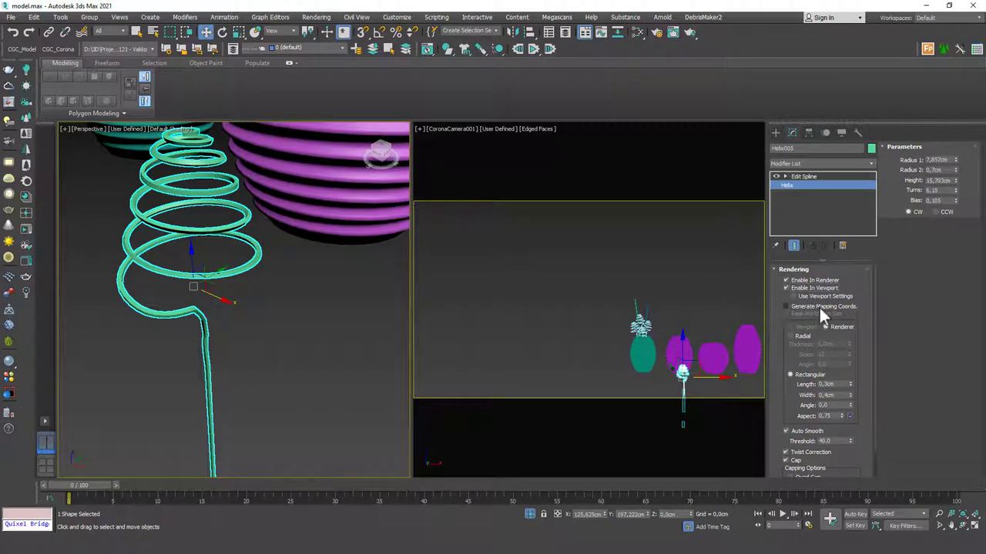
Set the Width of the helix's rectangular rendering profile to 0,5 cm and deselect the helix
scroll(778, 355, down, 1)
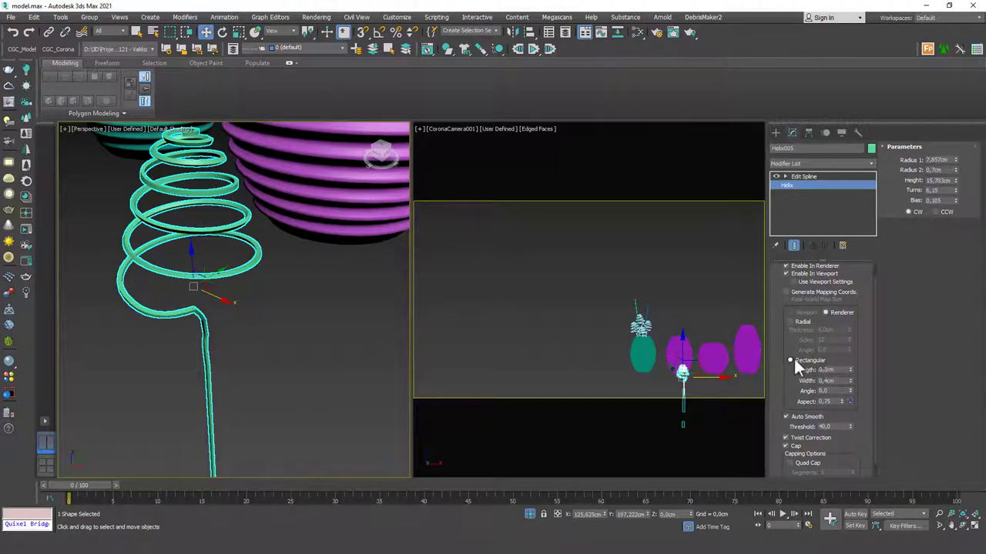
scroll(198, 318, up, 3)
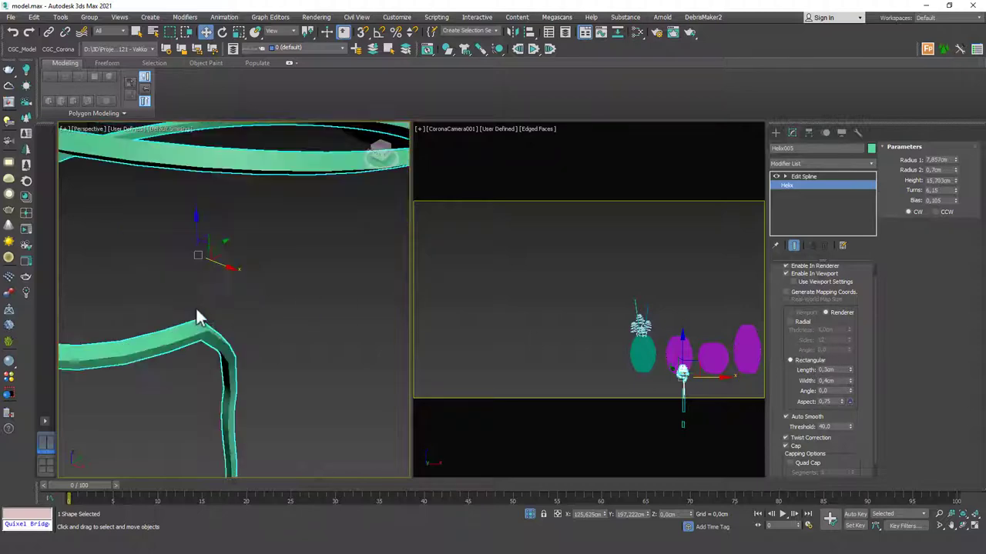
scroll(202, 319, down, 3)
scroll(784, 335, down, 1)
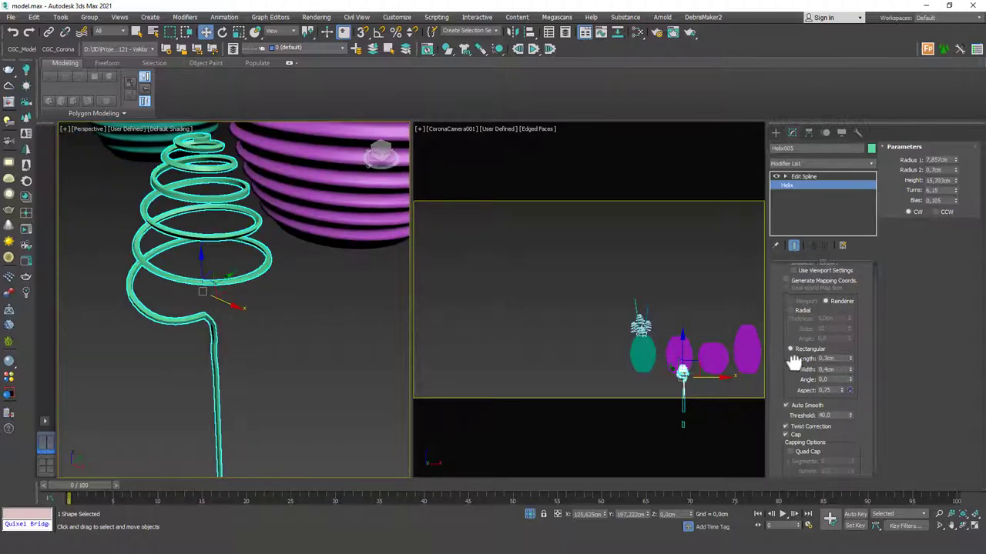
double_click(827, 367)
alt+middle_drag(244, 305, 264, 285)
scroll(235, 296, down, 4)
scroll(264, 286, up, 4)
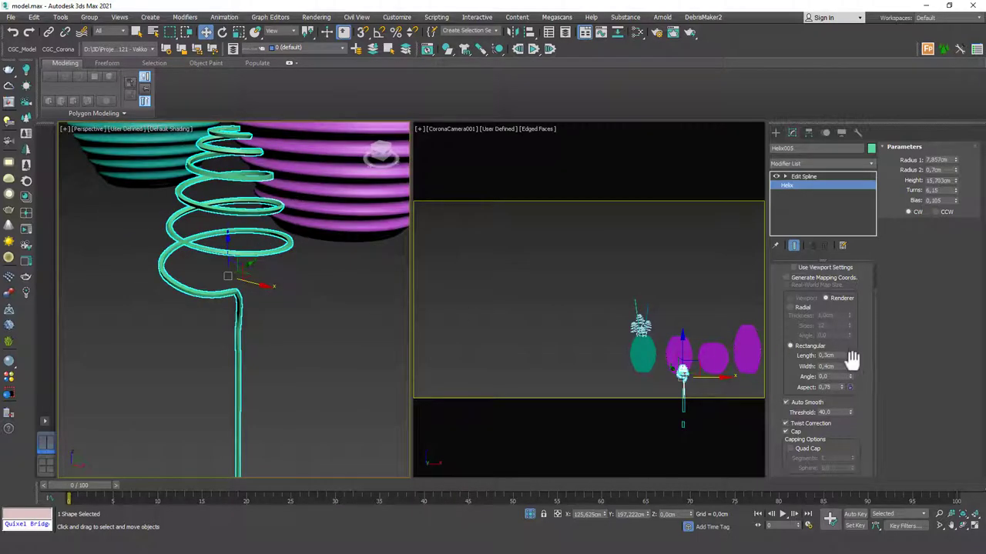
drag(850, 368, 850, 365)
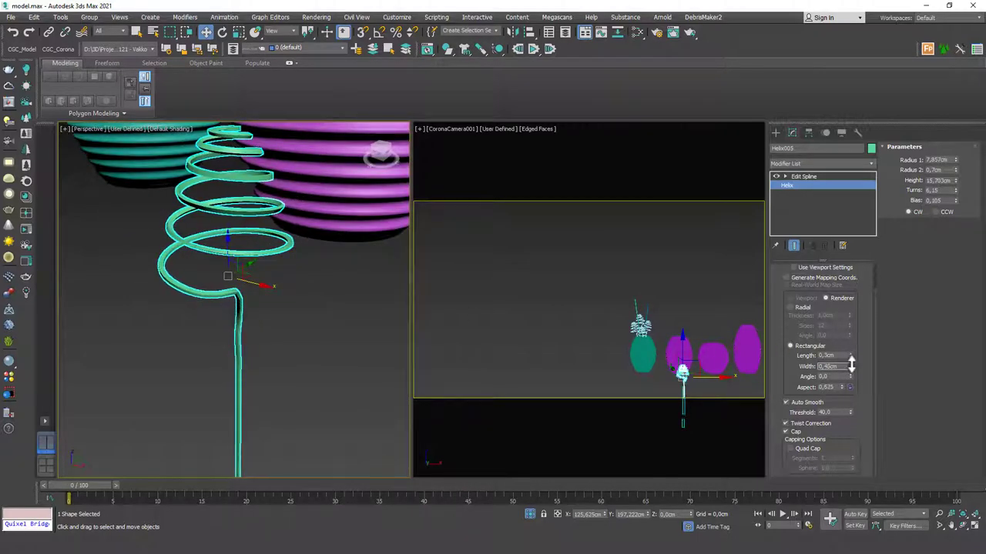
scroll(276, 314, down, 5)
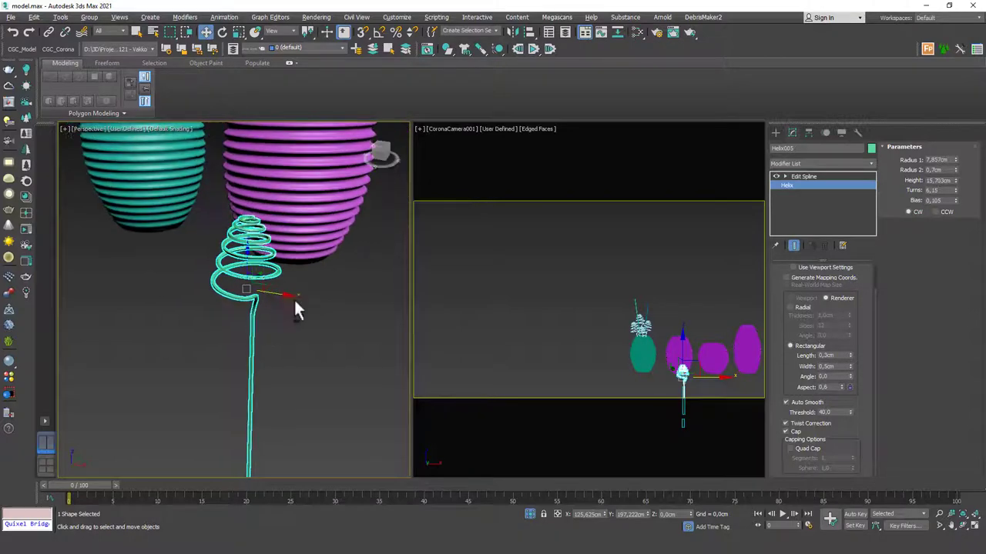
click(341, 315)
scroll(299, 312, up, 3)
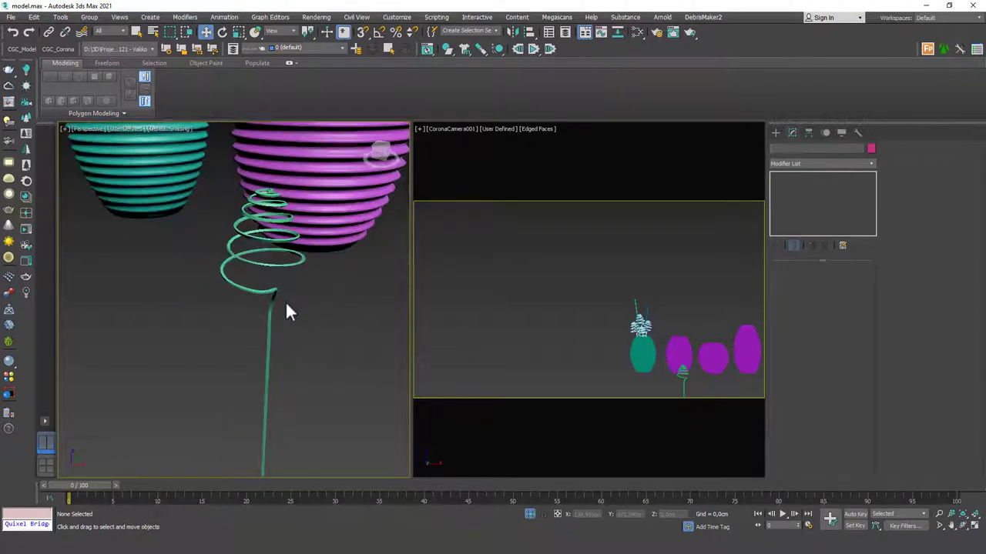
Add a Noise modifier to the spiral stem with a strength of 1,0 cm on X, Y and Z
click(303, 308)
click(812, 166)
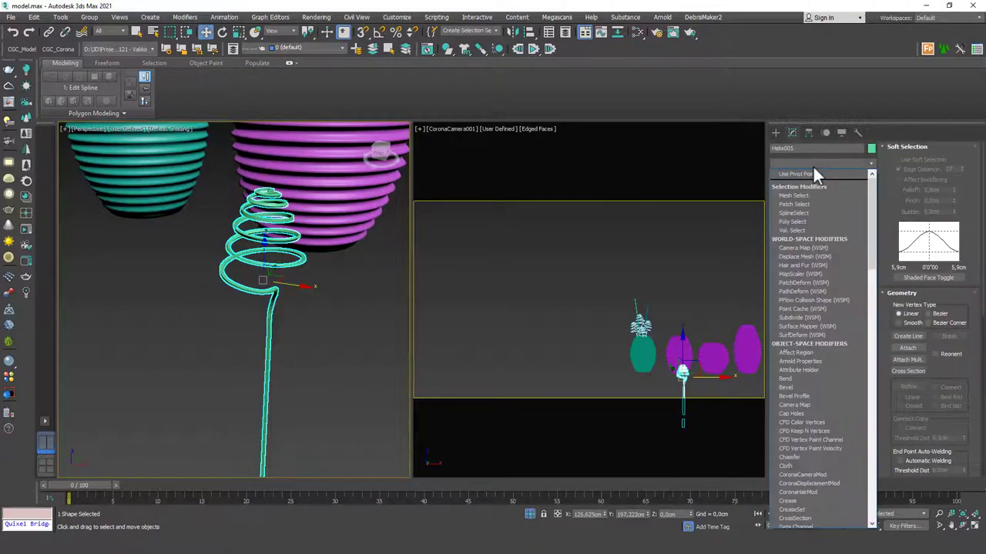
key(n)
key(Return)
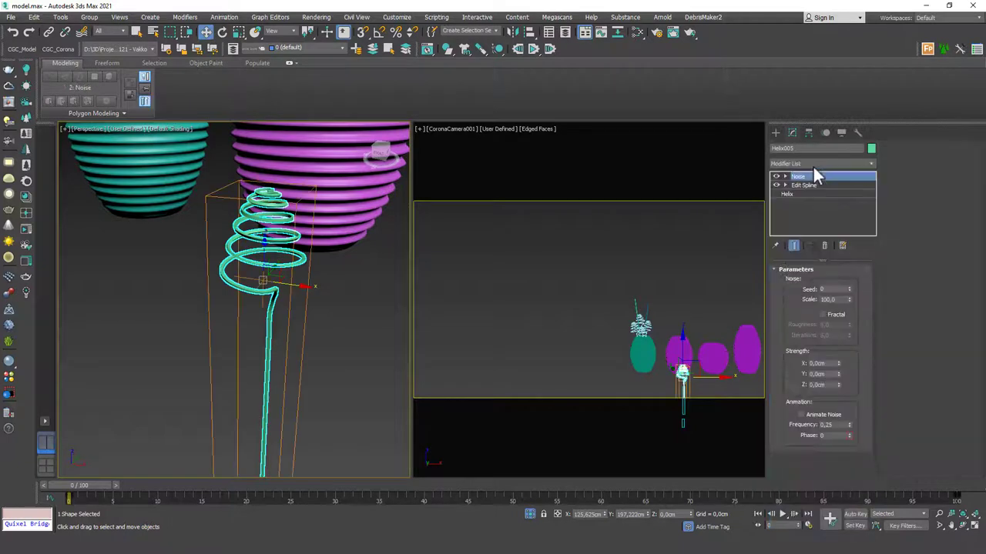
text(1)
click(831, 375)
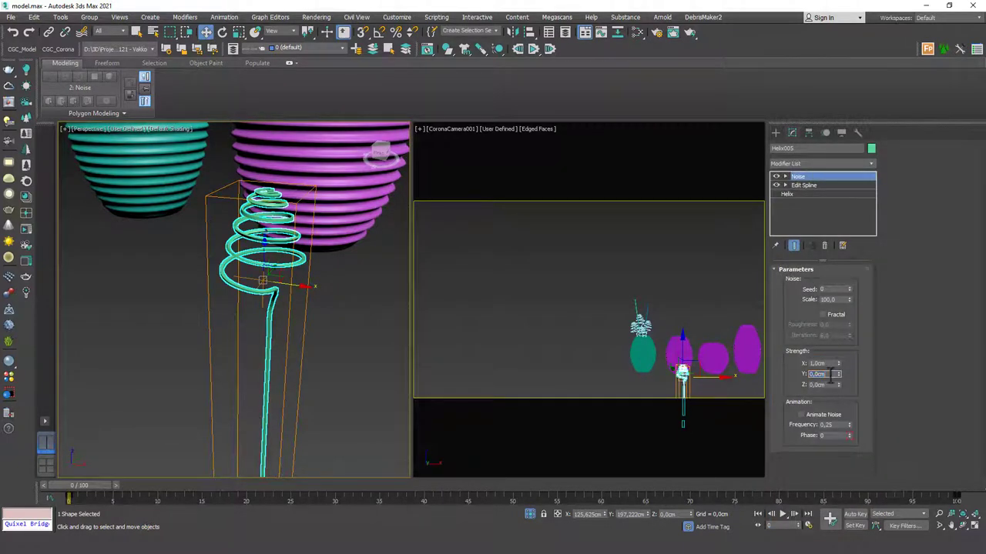
double_click(829, 384)
text(1)
double_click(826, 375)
alt+middle_drag(282, 296, 264, 285)
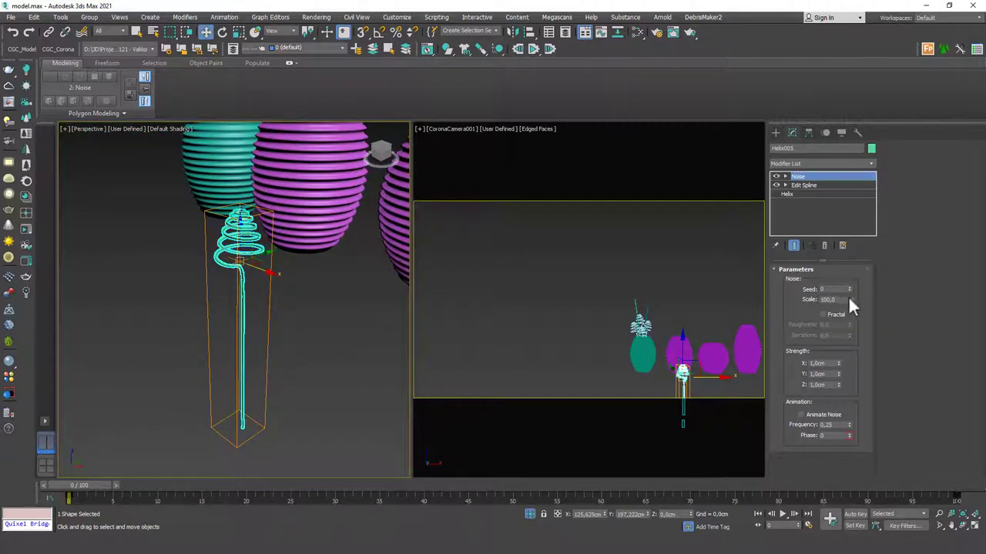
Set the Noise modifier's Scale to 12,0 and check the stem's waviness with the stem deselected
drag(848, 300, 849, 344)
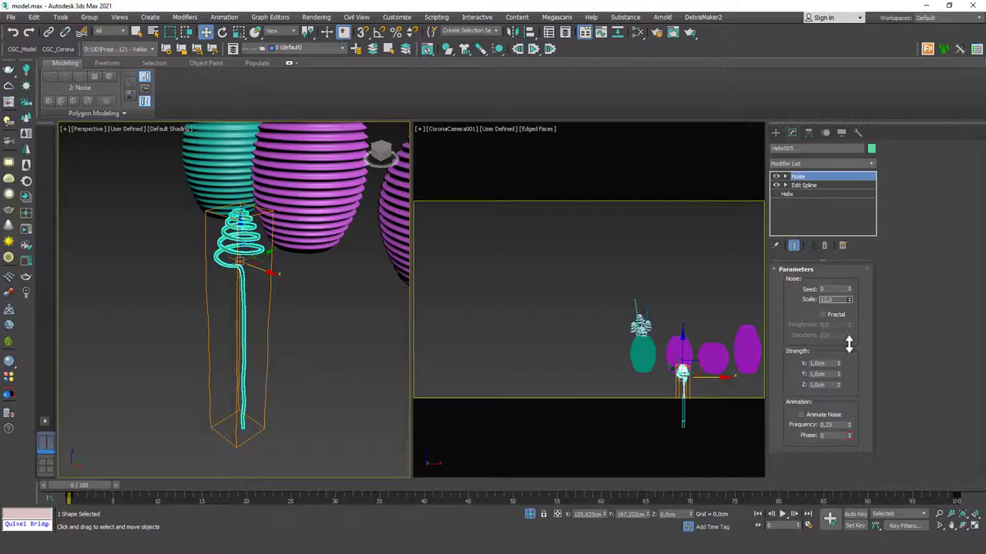
click(308, 322)
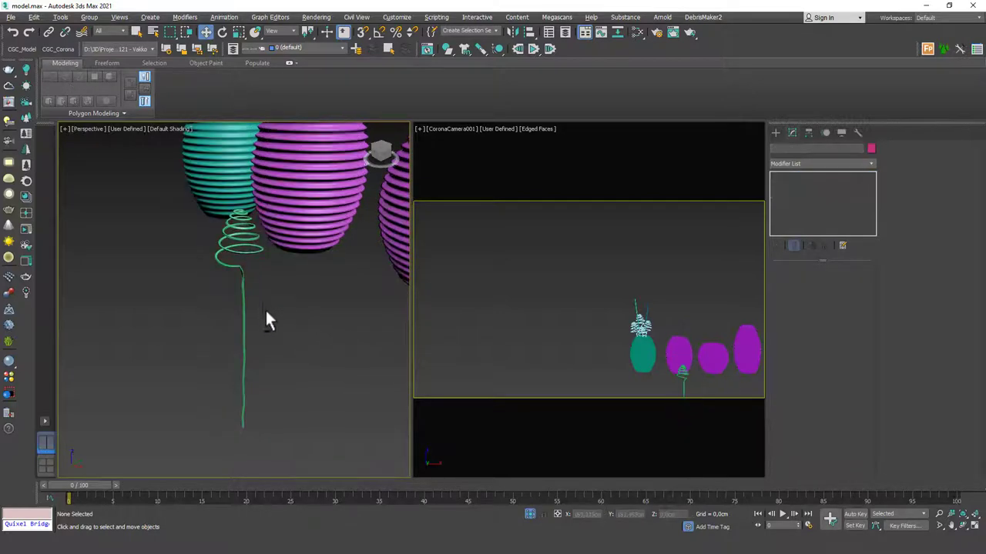
mouse_move(265, 310)
alt+middle_down()
mouse_move(309, 312)
mouse_move(272, 303)
alt+middle_up()
scroll(310, 312, down, 2)
Toggle the Noise modifier off and on repeatedly to compare the stem's shape with and without it
click(314, 309)
scroll(272, 304, up, 2)
middle_drag(343, 304, 236, 286)
click(776, 176)
click(777, 176)
click(776, 176)
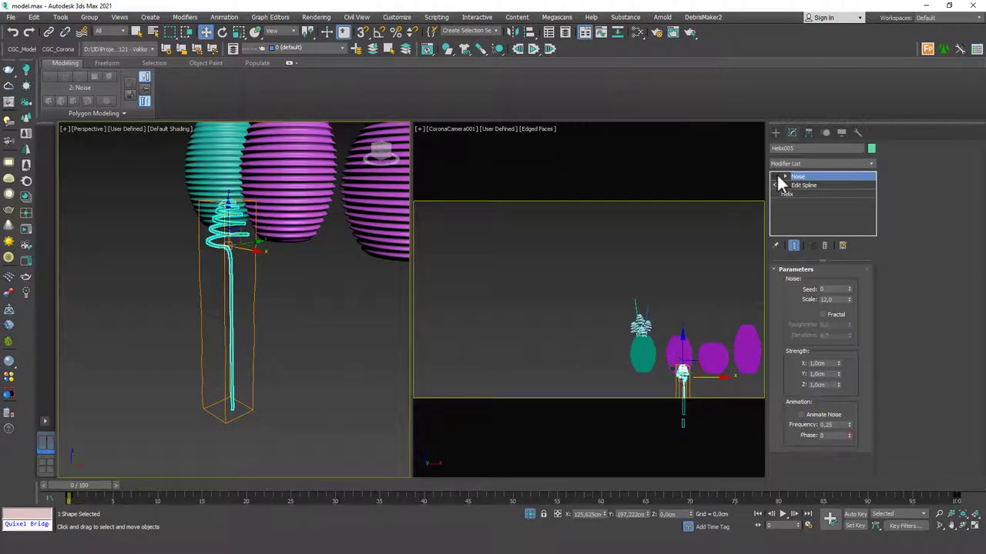
click(777, 177)
click(777, 176)
click(777, 176)
click(777, 176)
click(777, 176)
click(777, 176)
click(777, 176)
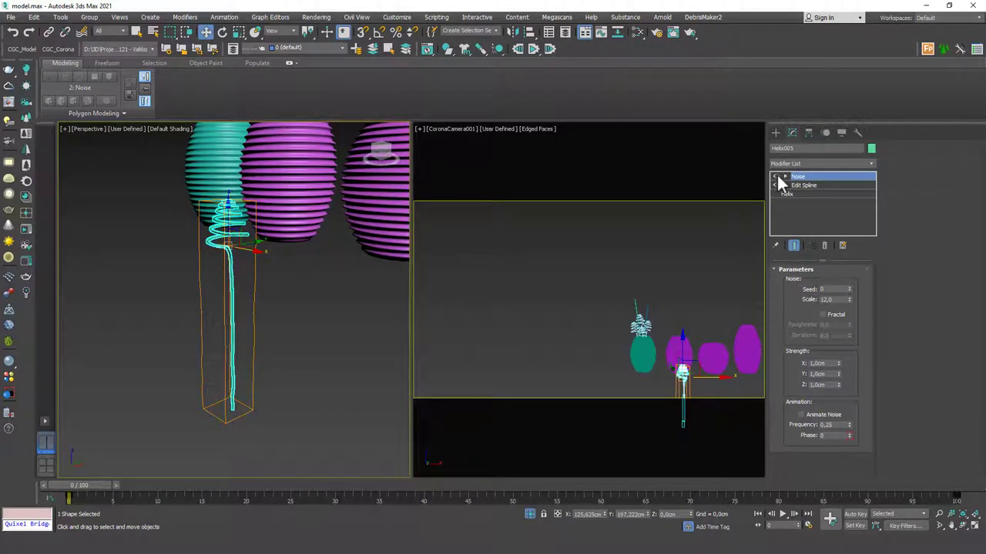
Compare the spiral stem once more with Noise disabled and enabled, leaving the modifier on
click(776, 176)
click(776, 177)
click(777, 176)
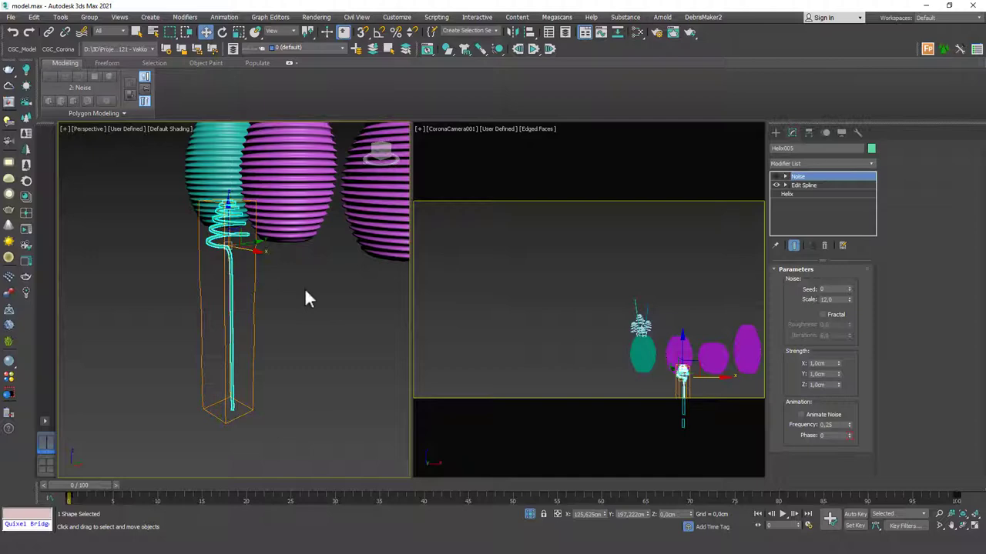
click(776, 176)
Clone the noisy spiral stem along X into four copies spaced about 22 cm apart
scroll(341, 328, down, 3)
alt+middle_drag(340, 328, 348, 309)
scroll(296, 300, up, 3)
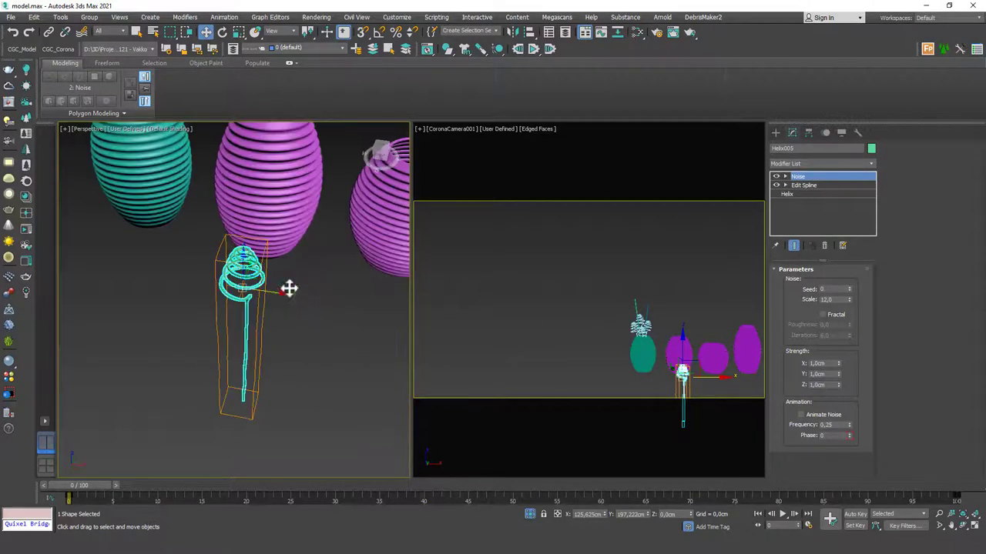
shift+drag(280, 280, 350, 288)
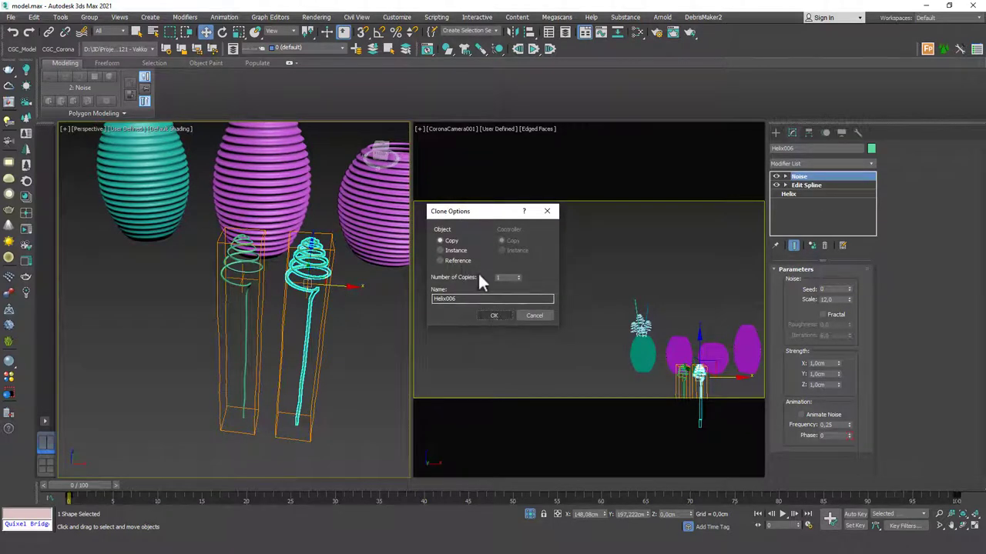
drag(504, 277, 469, 281)
text(4)
click(494, 315)
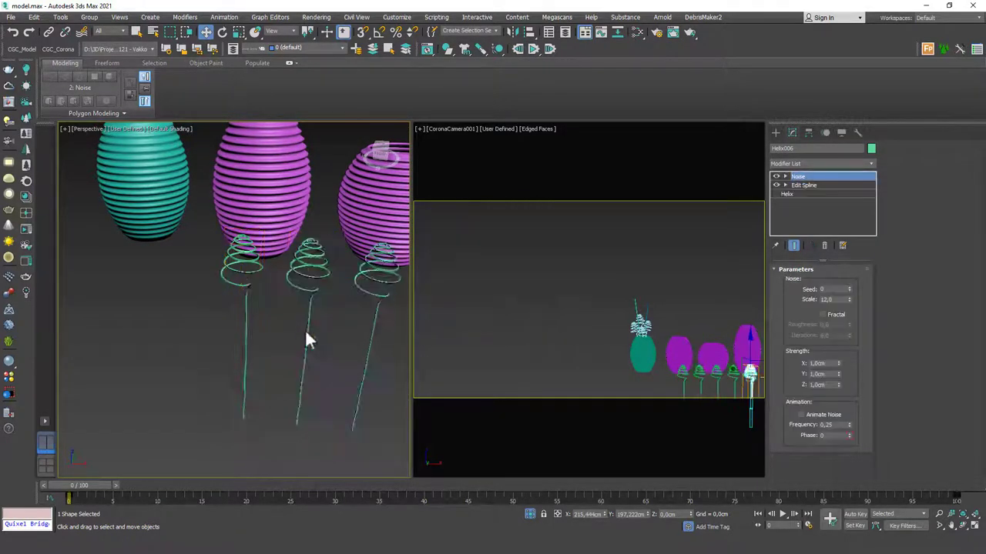
Reshape the second stem's helix with Radius 1 of 6,914 cm, Radius 2 of 0,47 cm and Height of 21,828 cm
scroll(277, 319, down, 3)
scroll(269, 312, up, 2)
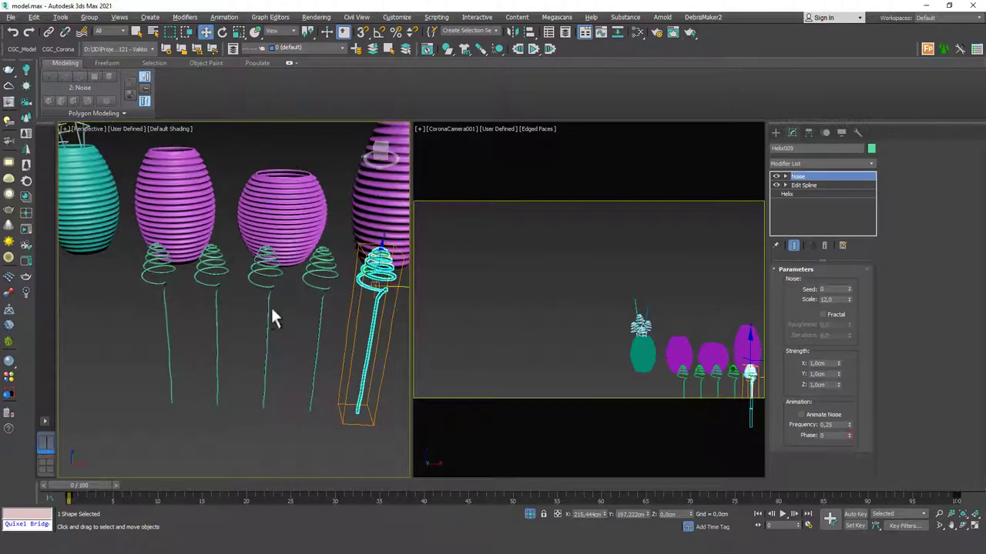
click(218, 320)
click(803, 195)
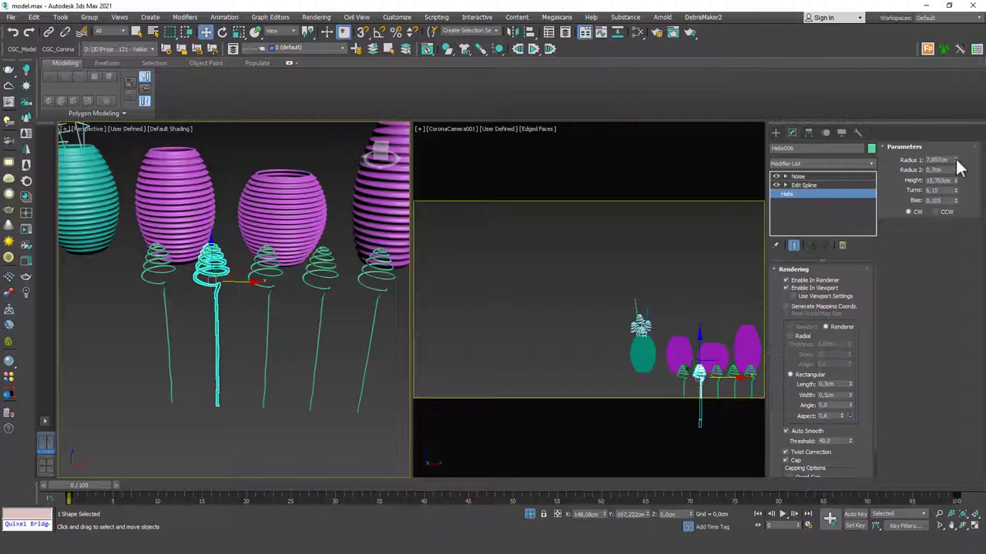
mouse_move(956, 180)
mouse_down()
mouse_move(958, 153)
mouse_move(955, 182)
mouse_up()
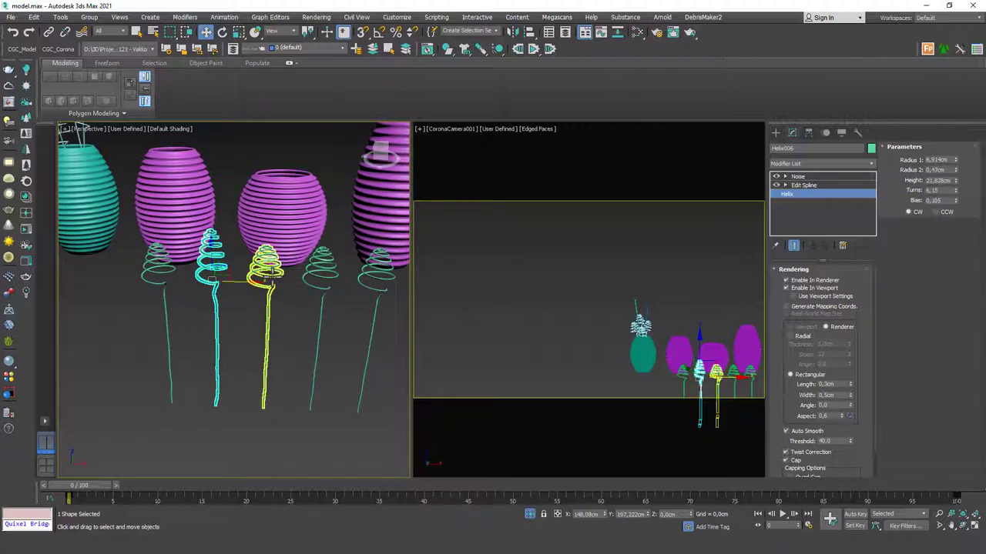
Maximize the perspective view and reduce the third stem's helix Radius 1 to about 6 cm
key(alt+w)
click(472, 310)
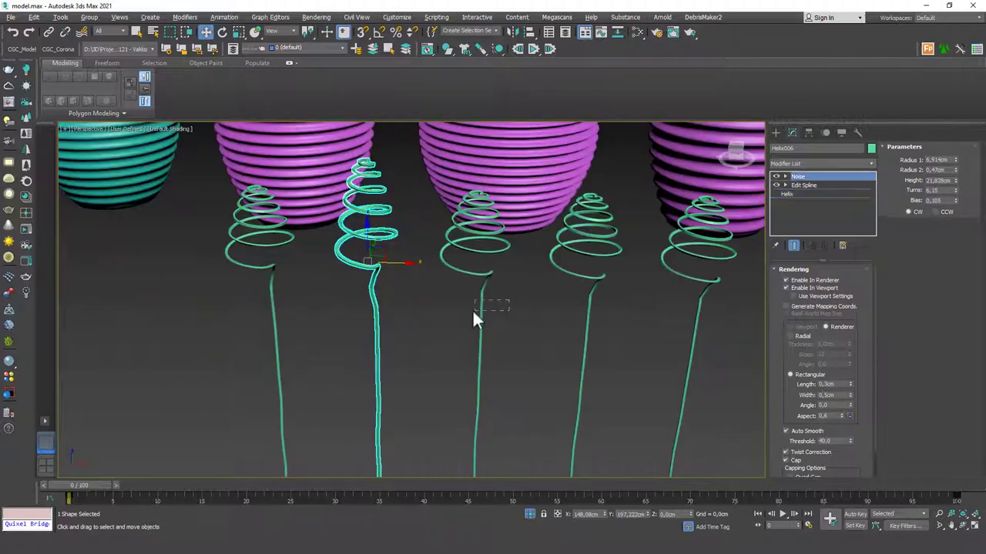
key(z)
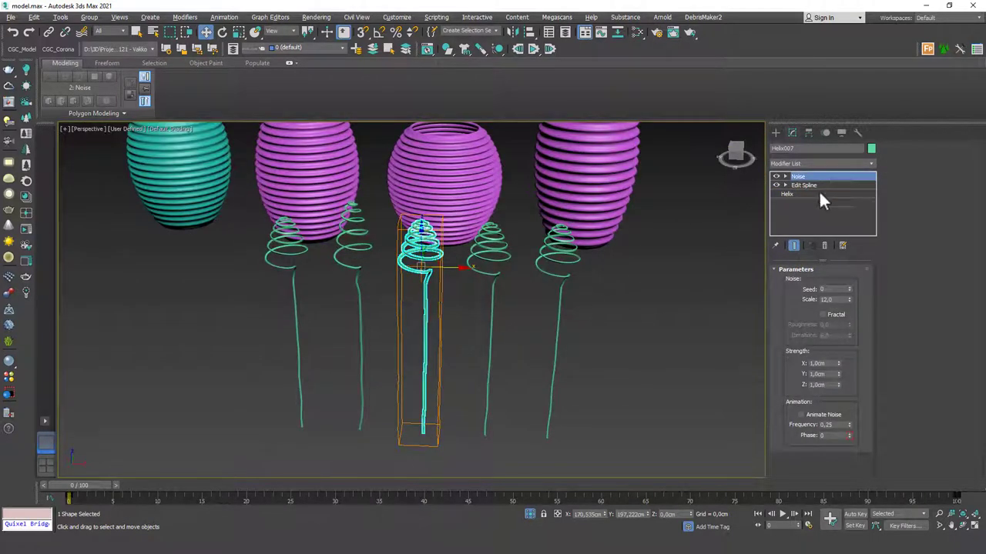
click(818, 194)
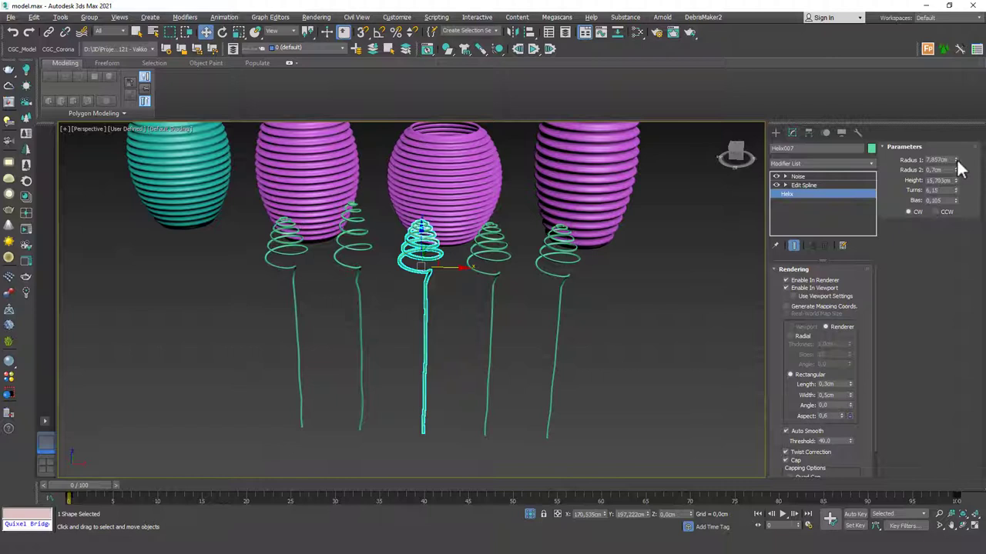
drag(956, 160, 955, 170)
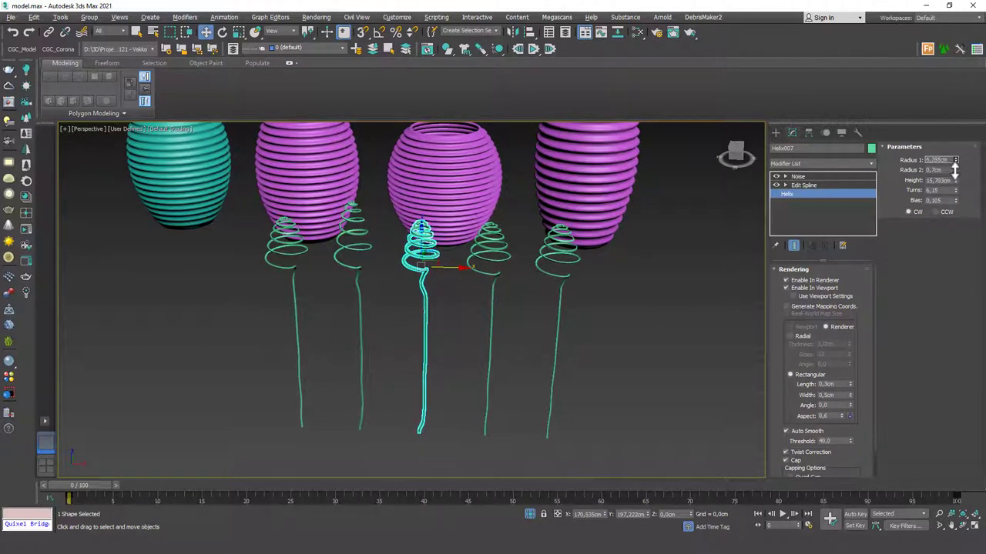
Set the fourth stem's helix to Radius 2 of 0,0 cm, Height of 17,745 cm and 7,073 turns
click(507, 317)
click(493, 314)
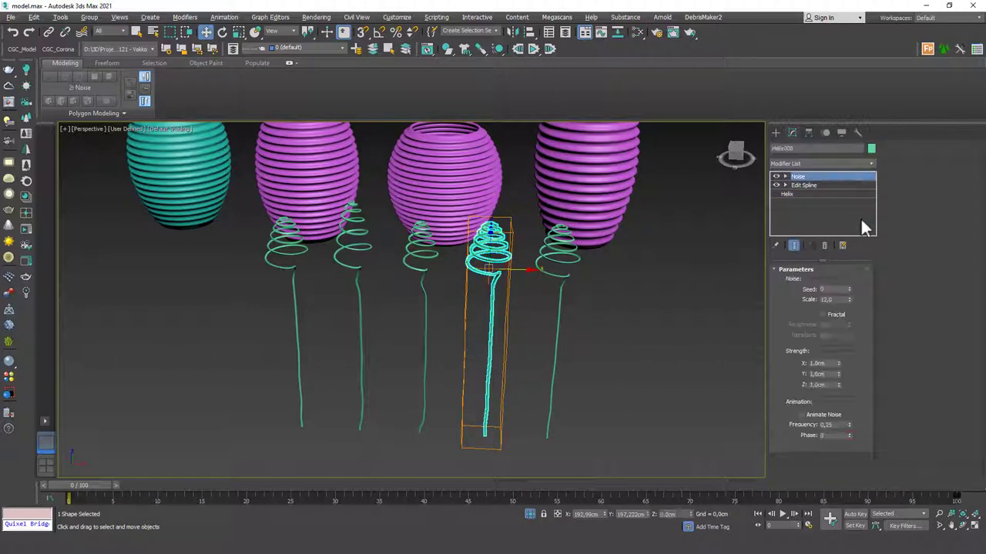
click(829, 195)
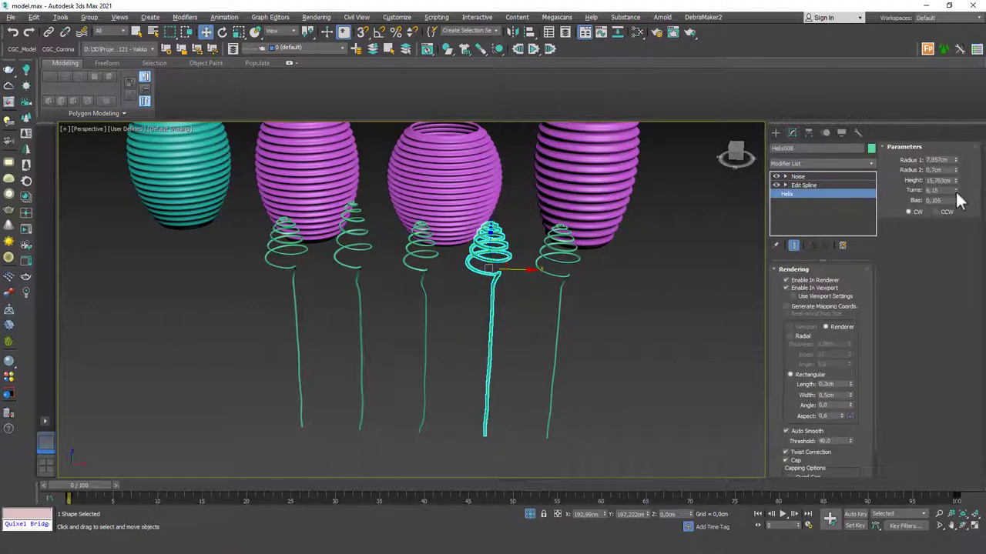
mouse_move(959, 200)
mouse_down()
mouse_move(956, 152)
mouse_move(954, 209)
mouse_up()
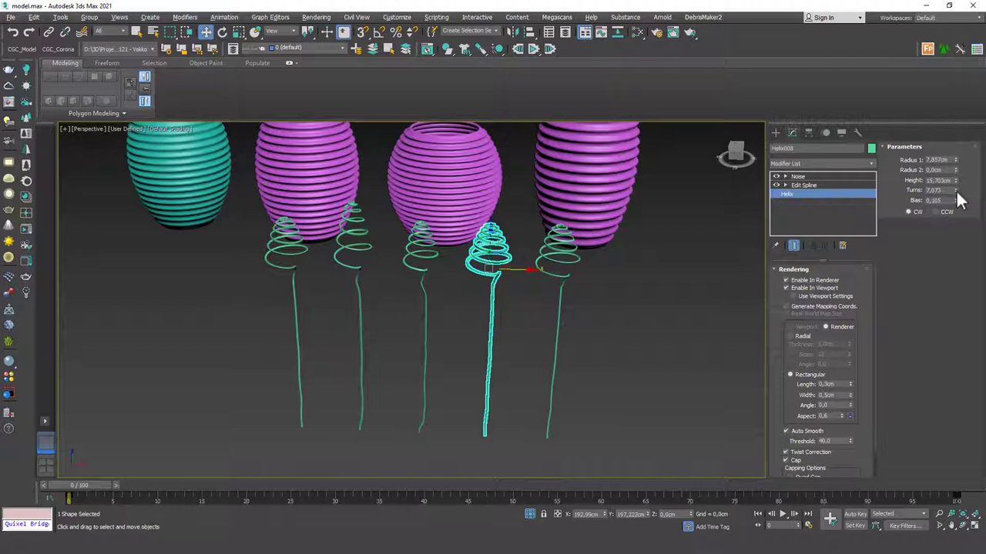
drag(956, 181, 956, 176)
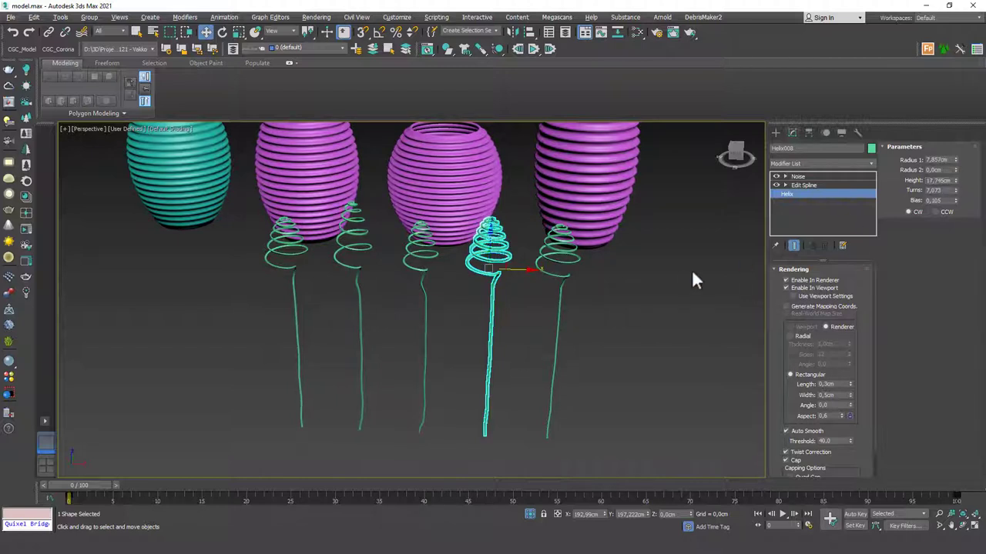
Set the fifth stem's helix Radius 1 to 8,876 cm, adjust its Height and deselect it
click(563, 319)
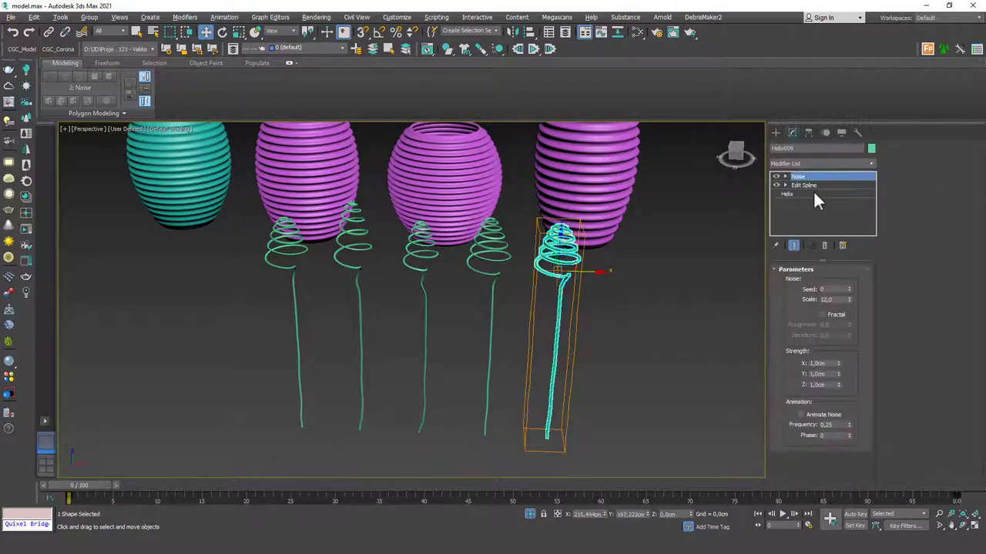
click(814, 194)
drag(955, 157, 958, 152)
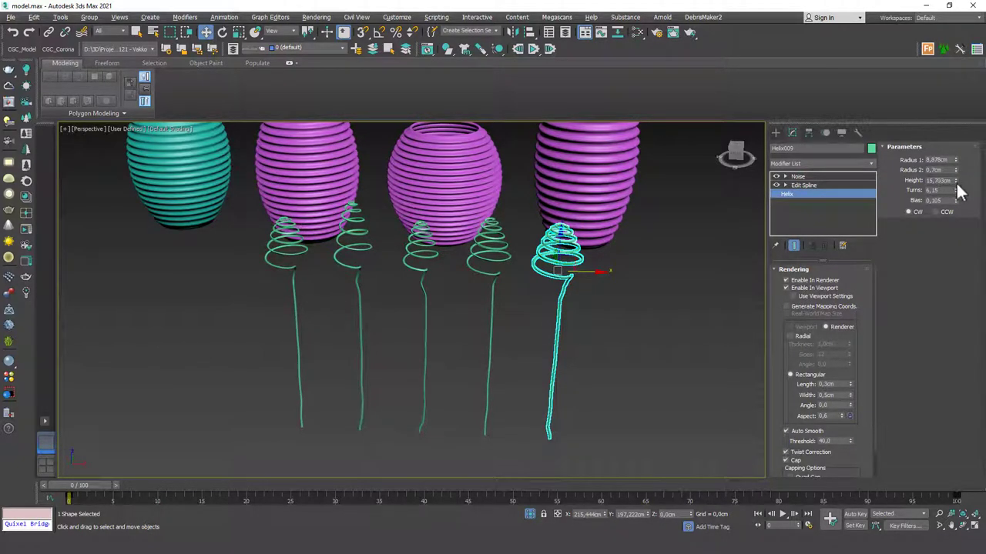
drag(957, 183, 956, 191)
click(498, 304)
scroll(496, 310, down, 5)
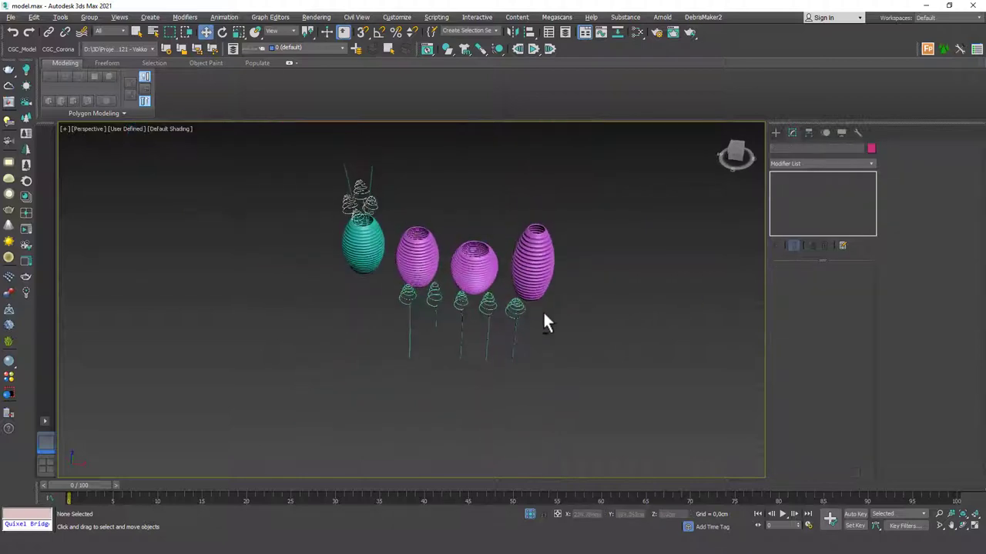
scroll(554, 320, up, 3)
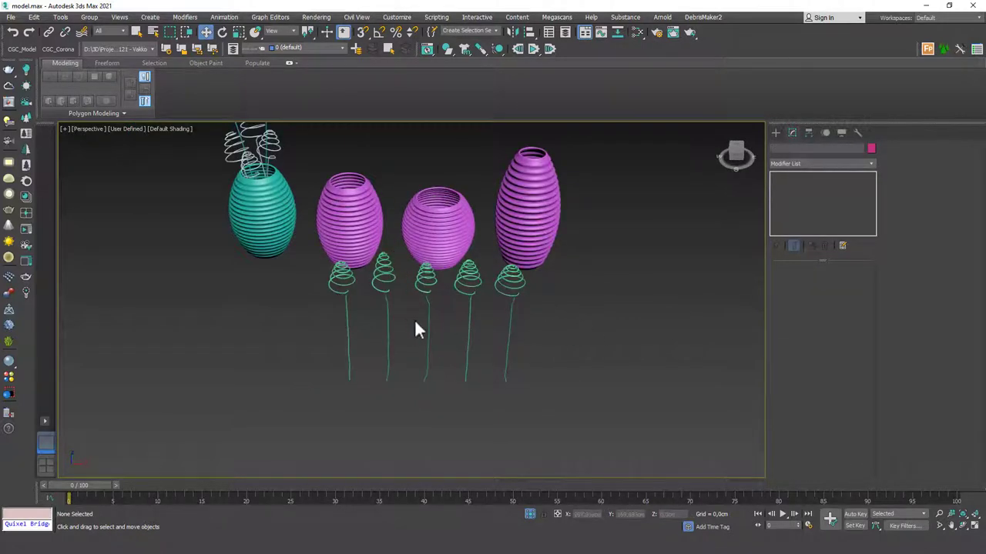
Examine the straight stalk in the teal vase and switch to the front view
scroll(231, 158, up, 5)
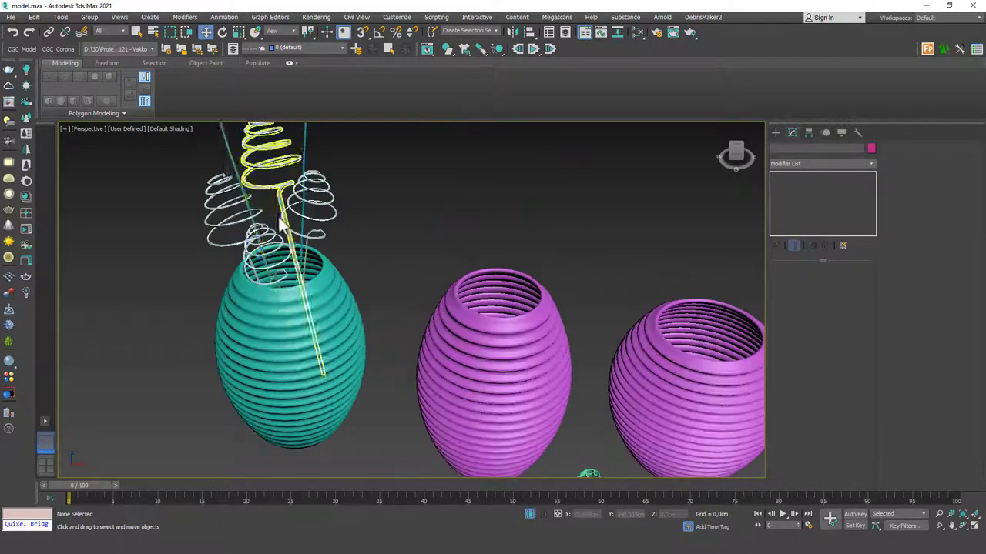
click(229, 156)
key(f)
scroll(478, 285, up, 4)
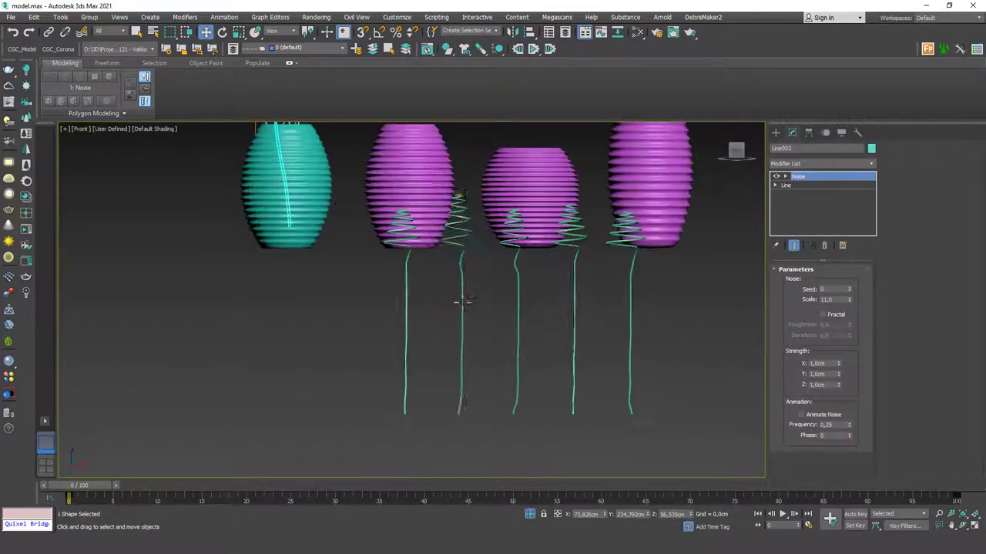
scroll(464, 302, down, 3)
Draw a straight vertical Line spline beside the last spiral stem, about as long as the stems
click(417, 263)
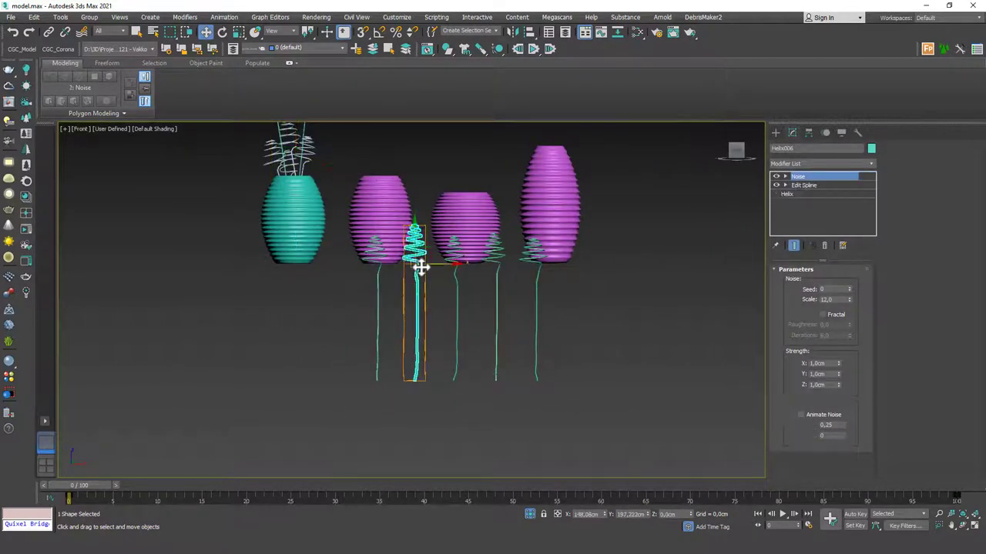
scroll(597, 285, up, 2)
click(777, 135)
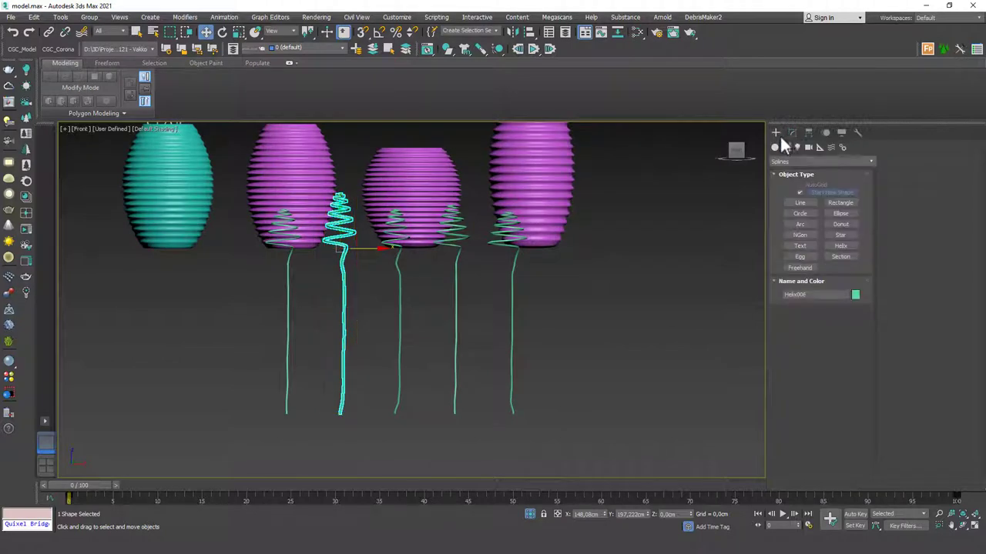
click(800, 202)
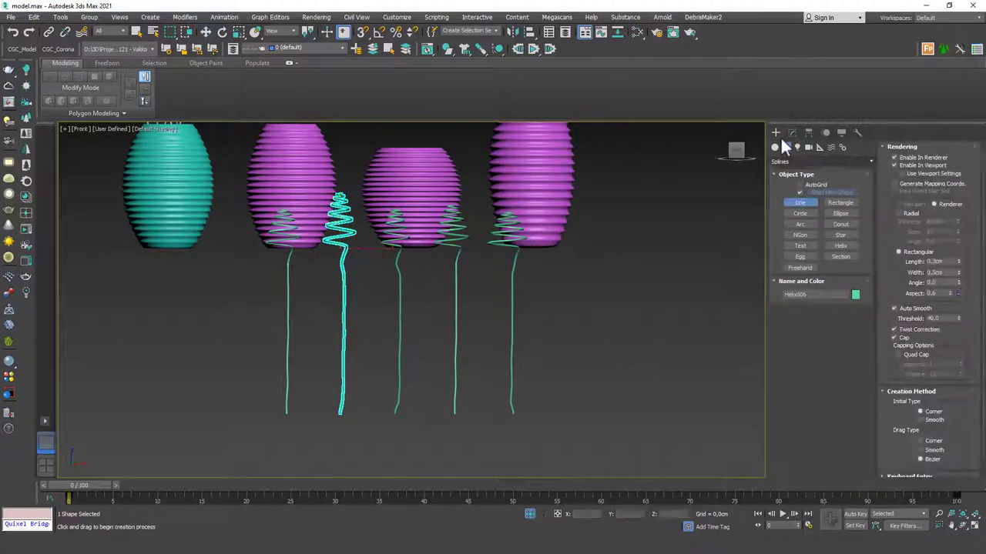
middle_drag(583, 350, 543, 369)
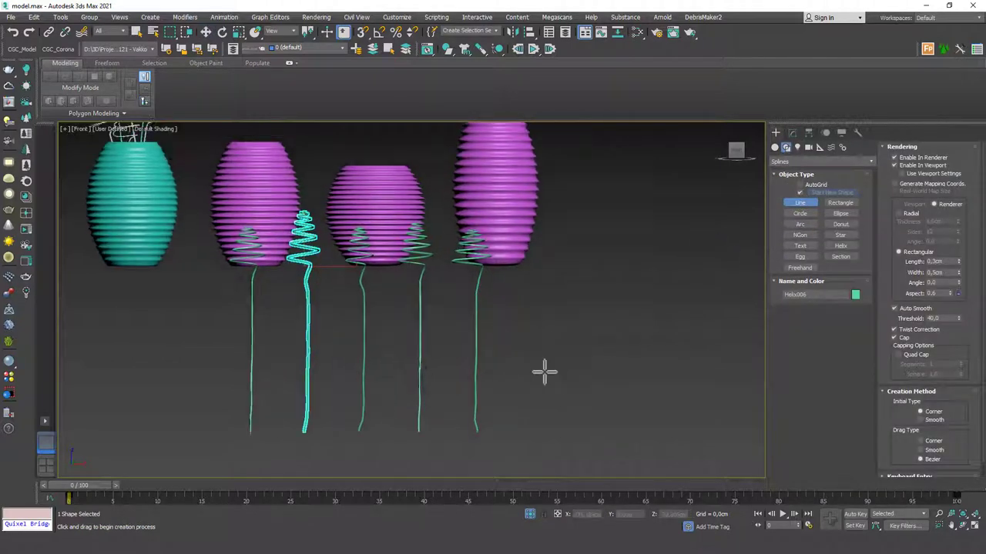
shift+click(539, 178)
right_click(558, 176)
Move the new straight line in depth into the row of spiral stems, at about Y 199,7 cm
alt+middle_drag(564, 275, 556, 348)
scroll(481, 295, down, 1)
scroll(528, 299, down, 3)
alt+middle_drag(511, 284, 472, 291)
middle_drag(472, 290, 463, 385)
key(w)
drag(472, 383, 612, 223)
Divide the straight line's segment with 10 added vertices and leave segment editing
key(f)
scroll(515, 277, down, 3)
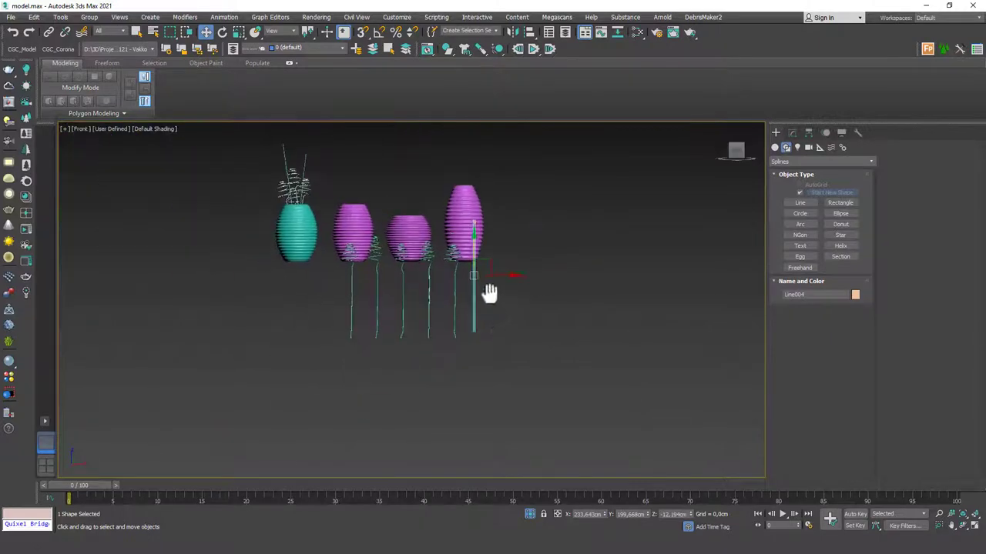
scroll(488, 290, up, 2)
middle_drag(464, 286, 459, 306)
key(2)
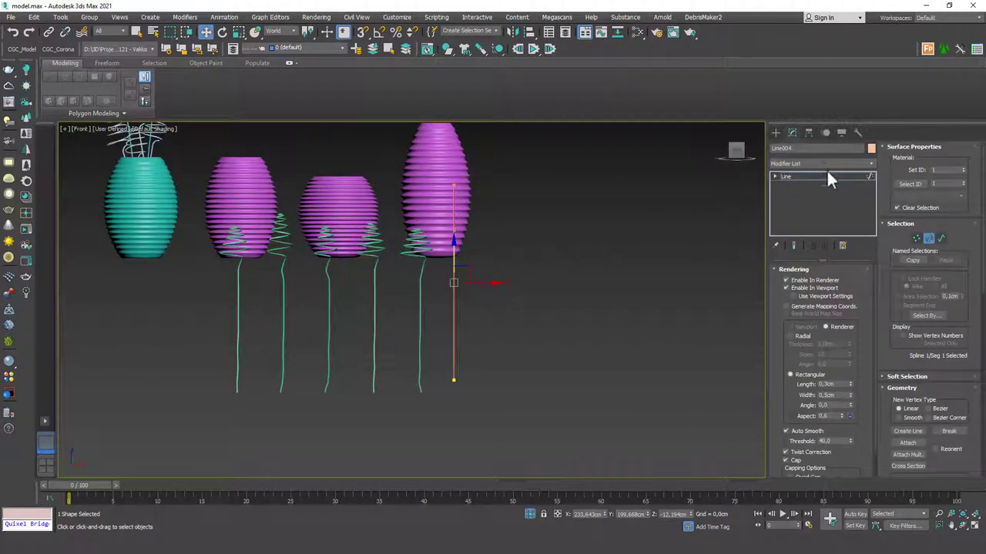
scroll(889, 361, down, 8)
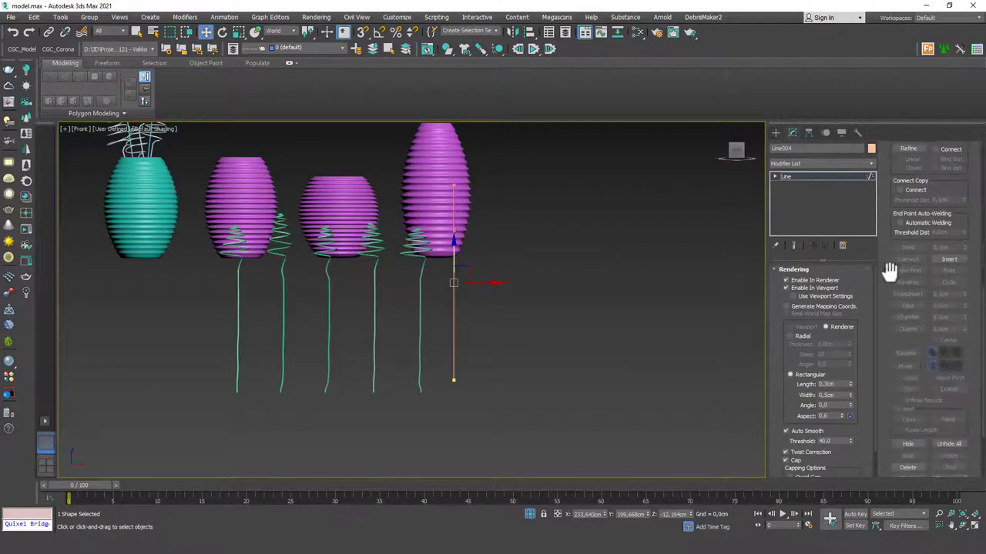
scroll(911, 429, down, 4)
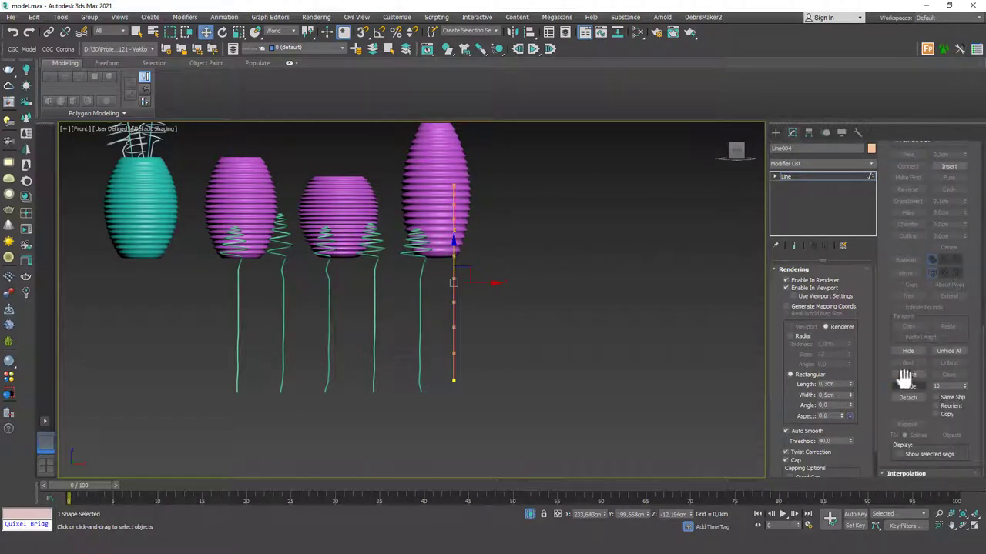
middle_drag(631, 299, 611, 295)
click(819, 178)
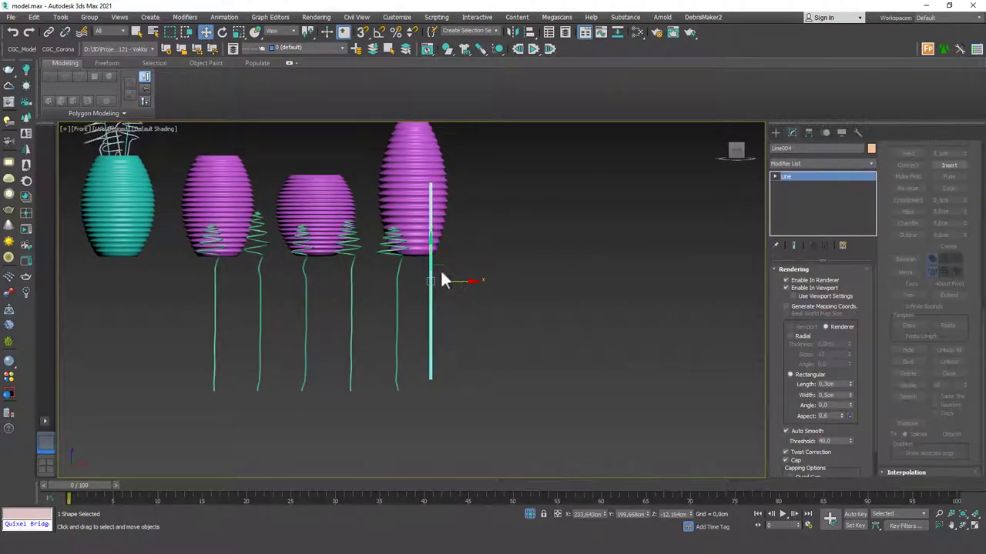
Lower the line level with the stems' bases and clone one copy about 25 cm along X
shift+drag(452, 295, 509, 292)
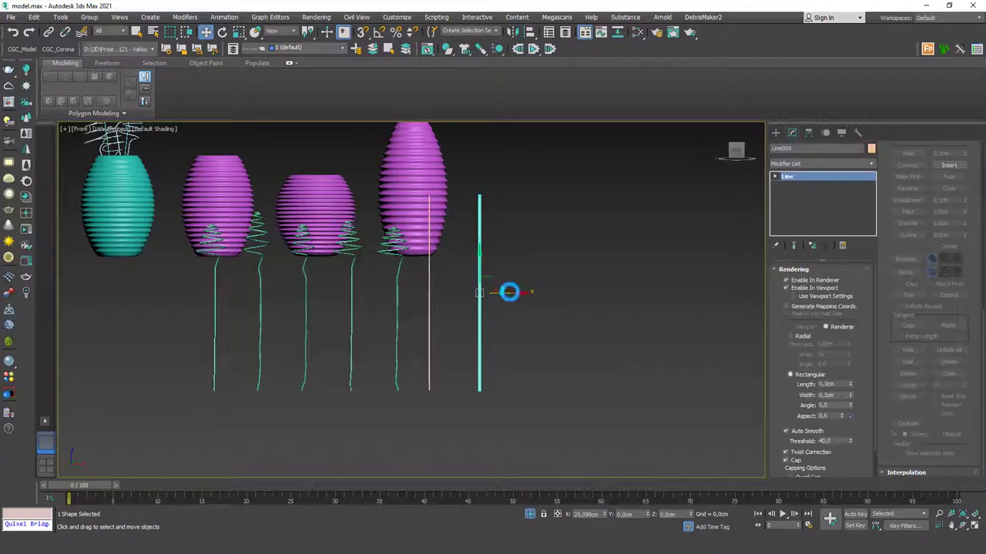
click(497, 316)
click(552, 279)
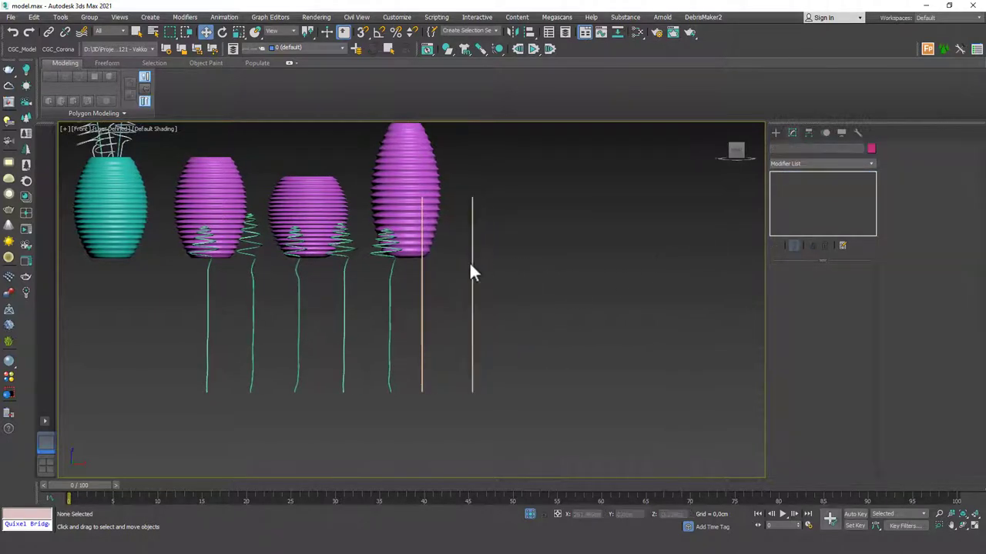
Add a Noise modifier to the original straight line next to the spiral stems
click(422, 291)
click(800, 165)
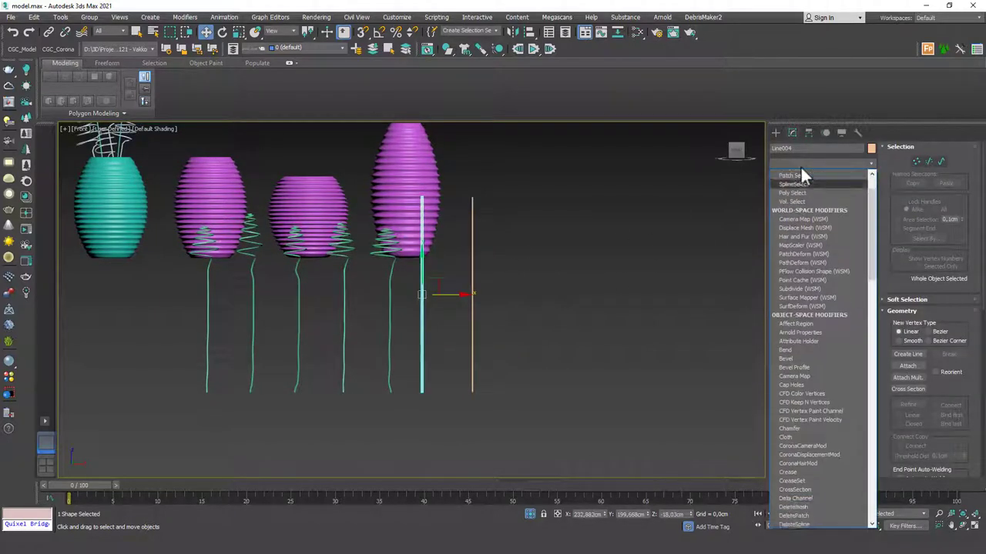
click(803, 162)
click(794, 163)
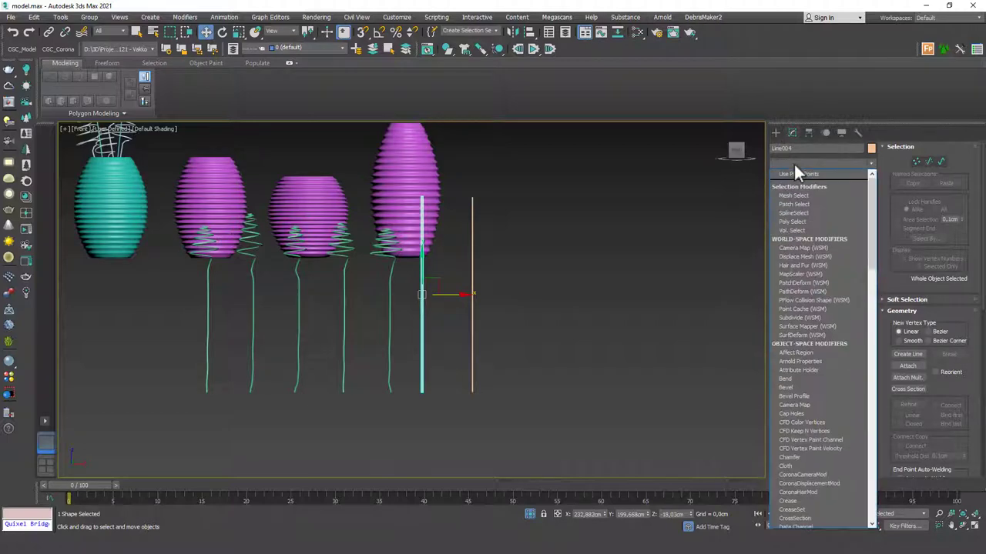
key(n)
key(Return)
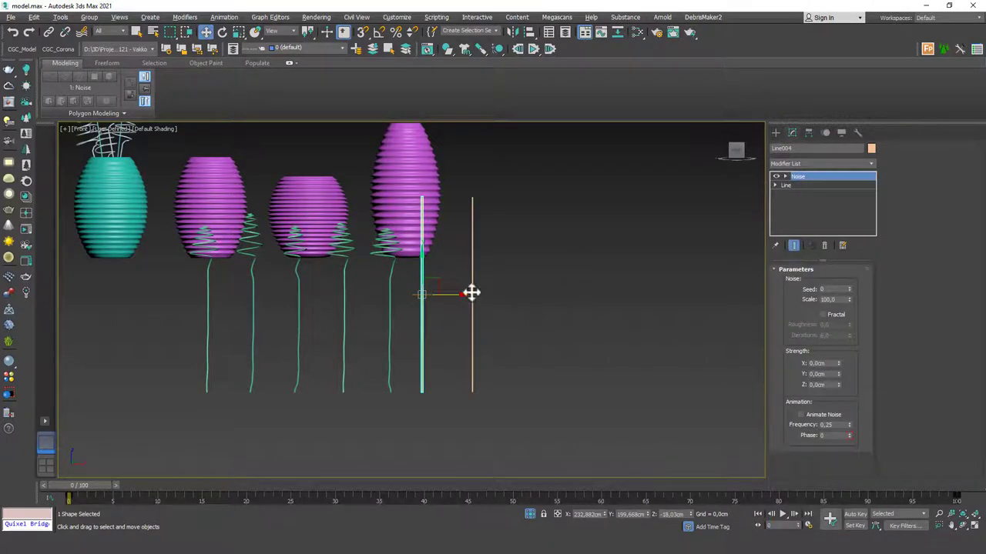
Set the original line's Noise strength to 1 cm in X, Y and Z and its noise scale to 13
alt+middle_drag(471, 292, 408, 300)
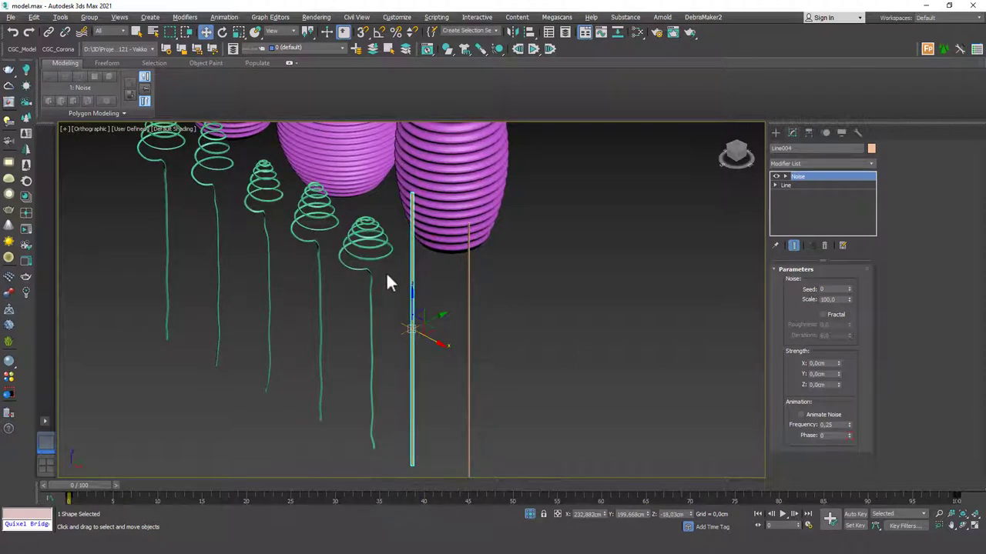
middle_drag(387, 282, 376, 329)
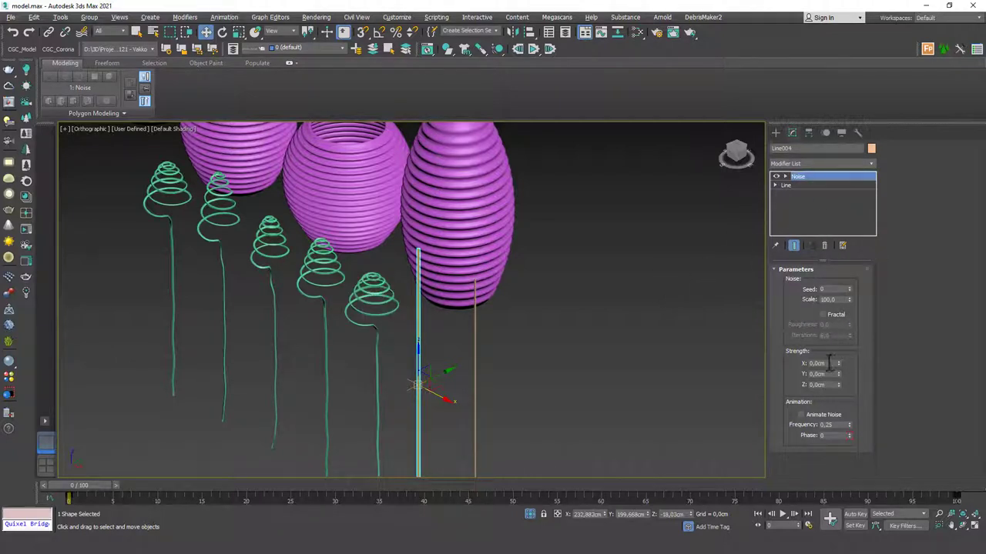
text(1)
key(Tab)
text(1)
key(Tab)
text(1)
key(Return)
drag(848, 299, 843, 339)
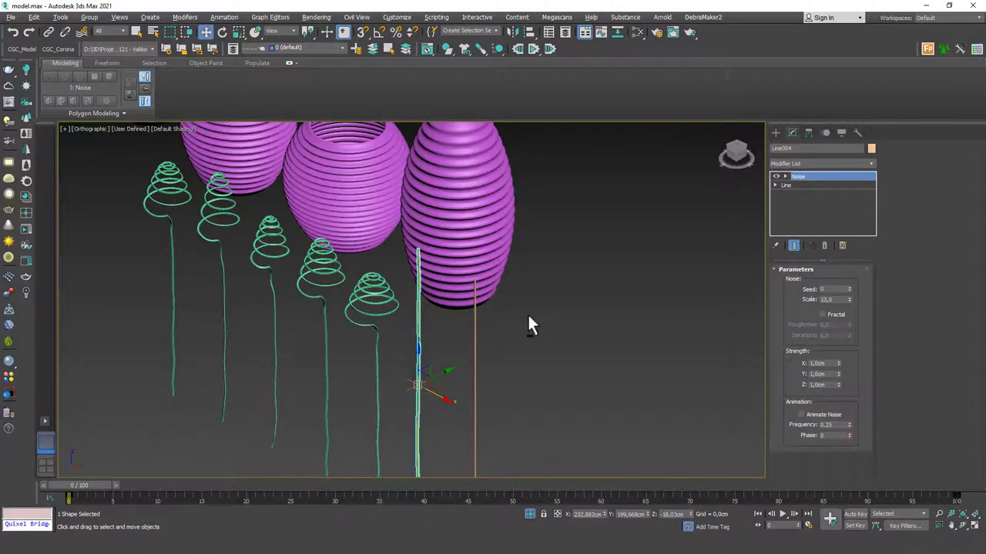
Copy the Noise modifier from the original line onto the cloned straight line beside it
alt+middle_drag(528, 314, 515, 341)
middle_drag(515, 342, 519, 306)
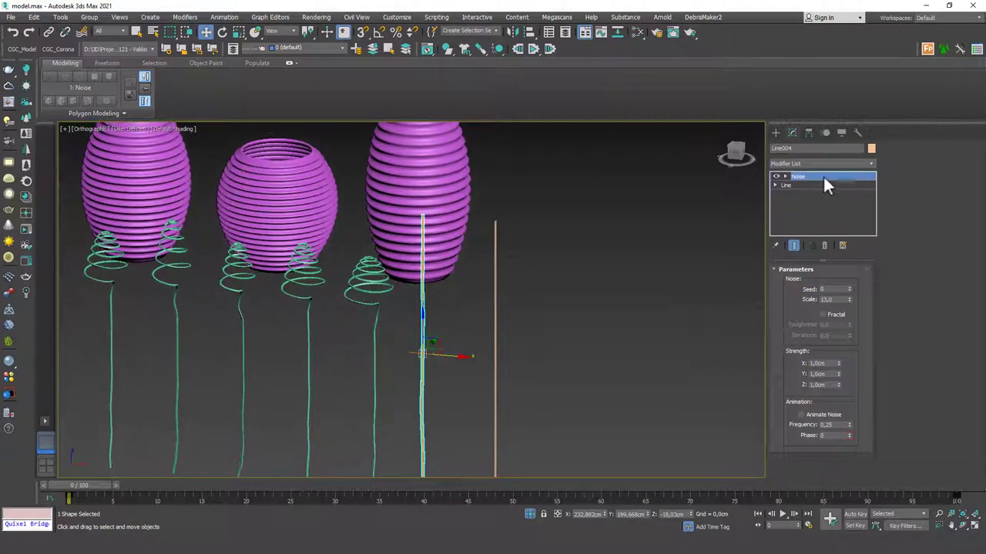
right_click(823, 178)
click(845, 220)
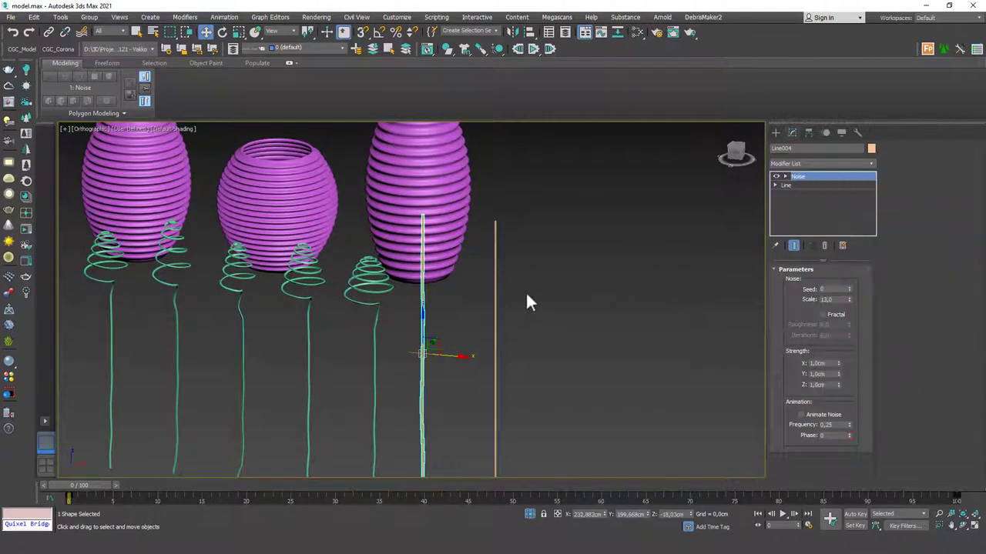
right_click(787, 192)
click(842, 191)
click(438, 344)
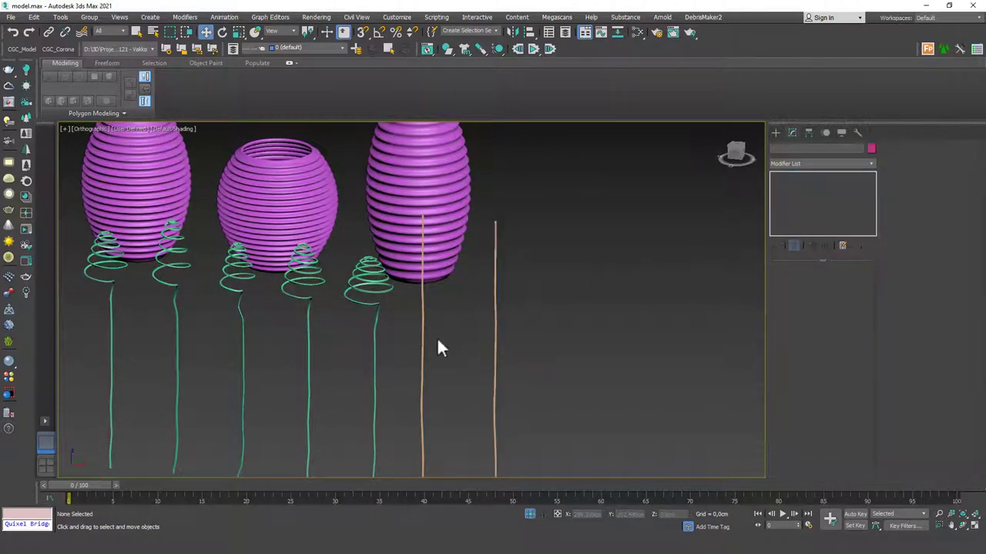
Set the Noise seed of the cloned line to 1 so its waviness differs from the original
click(495, 327)
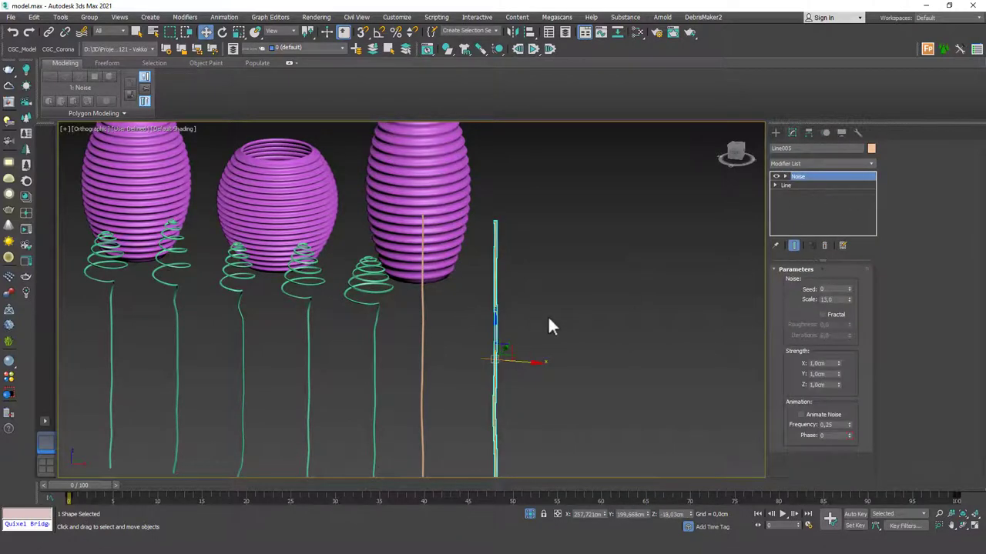
mouse_move(549, 318)
middle_down()
mouse_move(557, 326)
mouse_move(542, 322)
middle_up()
scroll(543, 336, down, 2)
scroll(546, 316, up, 1)
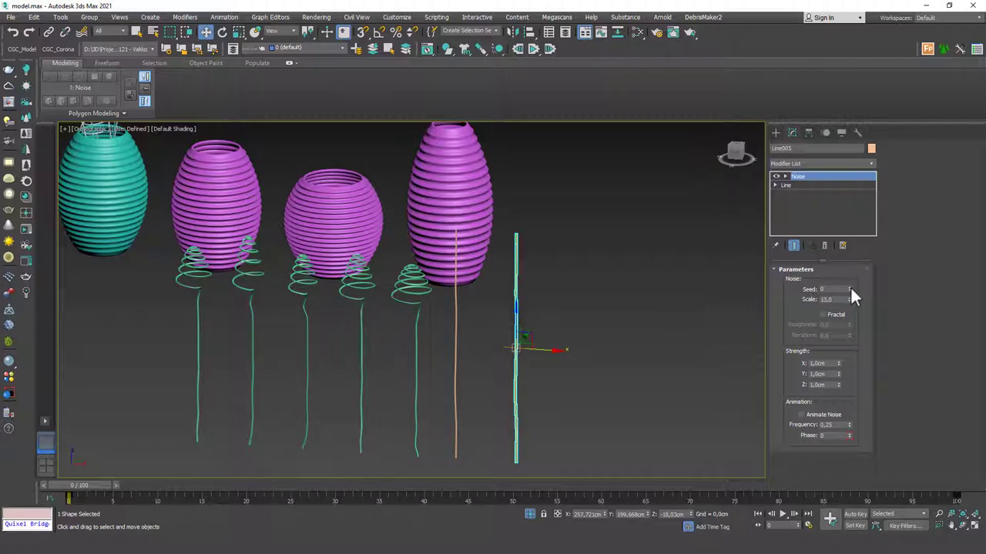
click(529, 322)
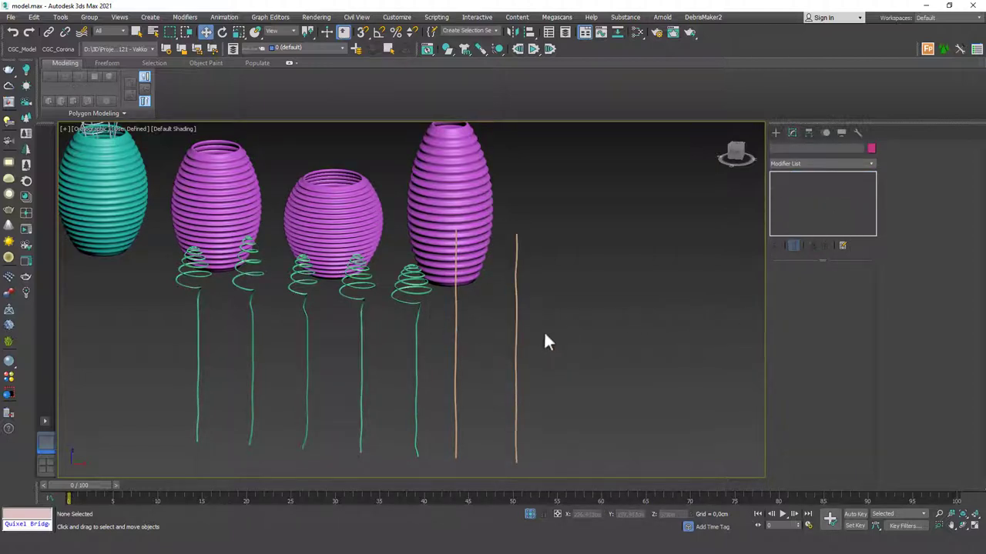
Set the Noise seed to 2 on the fifth spiral stem and to 3 on the fourth one
middle_drag(454, 347, 559, 328)
click(469, 330)
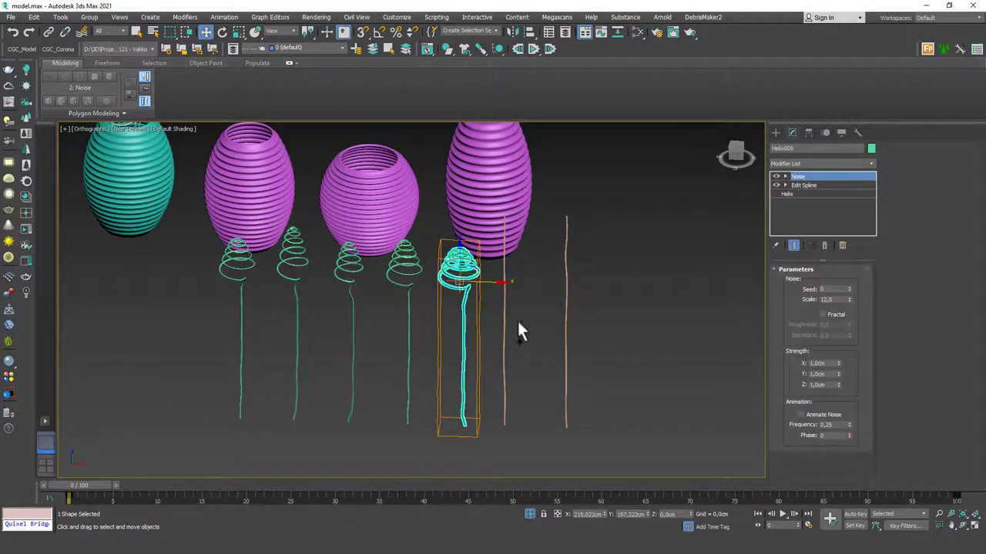
double_click(851, 287)
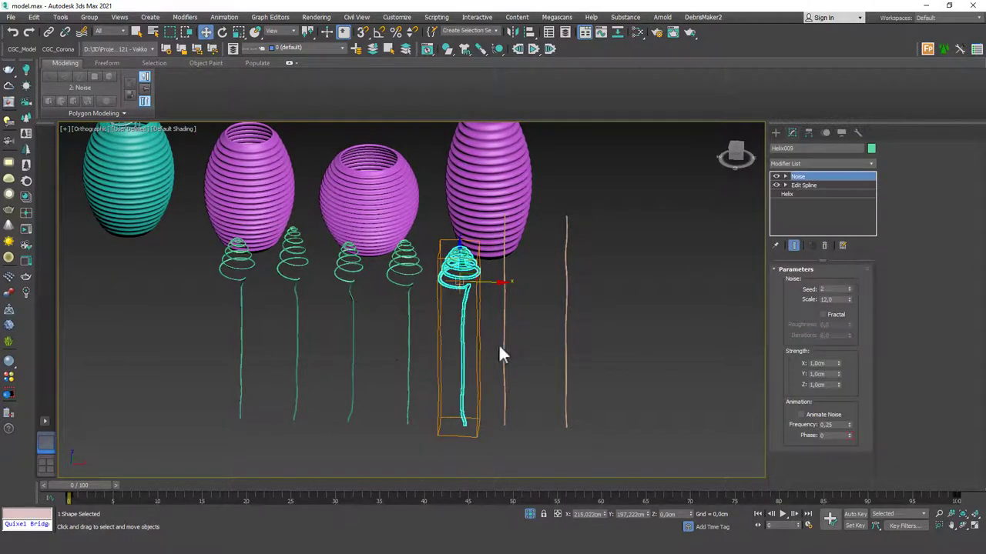
click(411, 346)
double_click(850, 288)
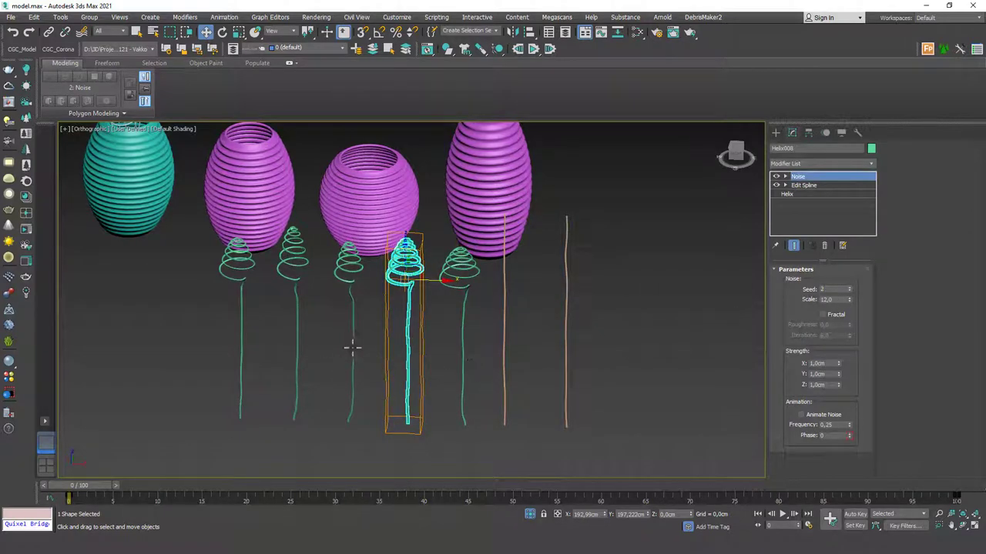
click(851, 287)
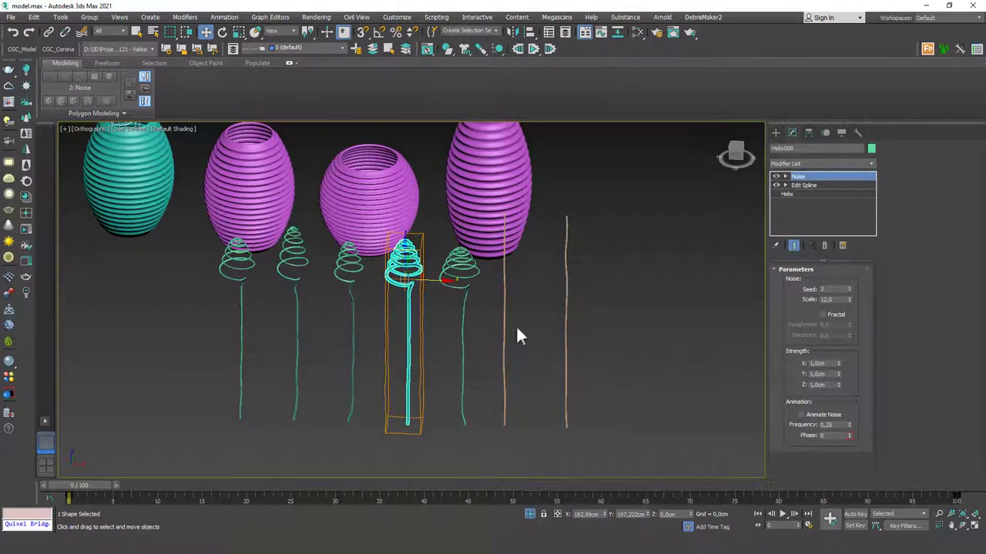
Vary the Noise seeds of the third and second spiral stems, then clear the selection
click(356, 339)
click(850, 286)
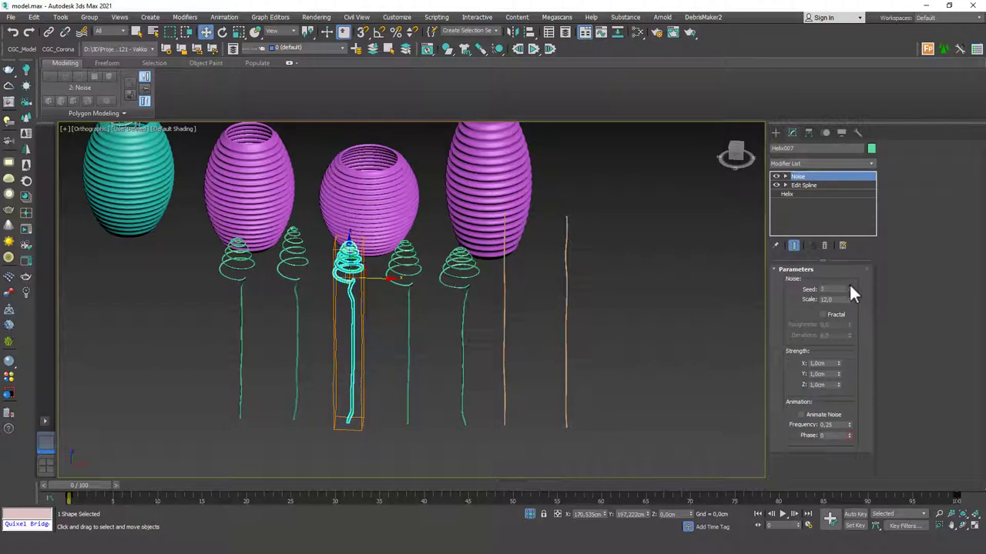
click(294, 362)
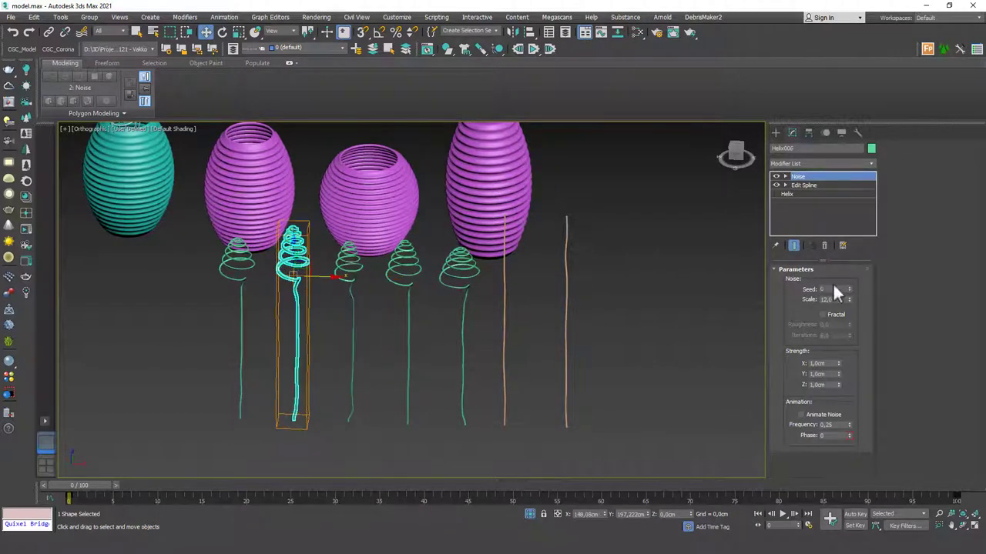
click(850, 288)
click(849, 286)
click(488, 340)
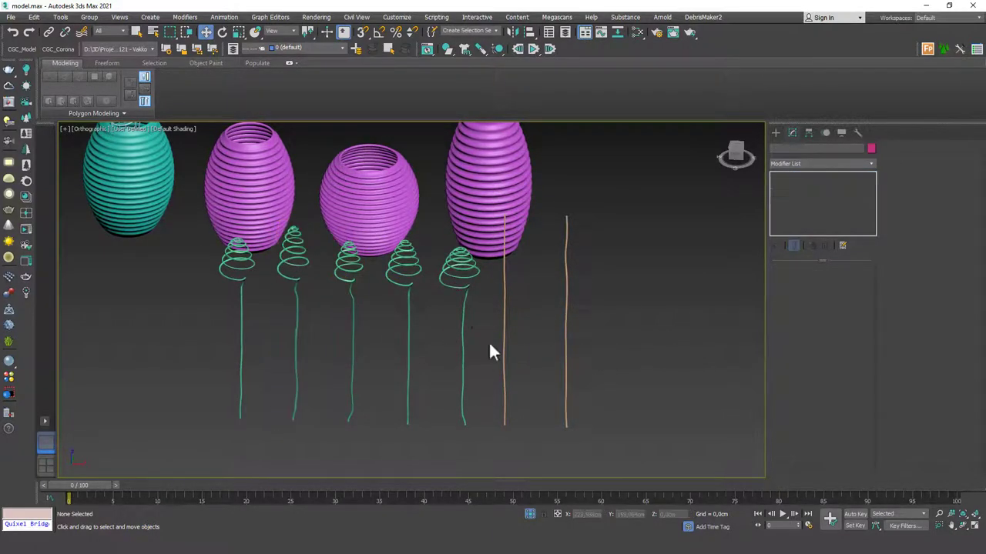
Move the first two green spiral stems into the opening of the leftmost pink vase in the top view
scroll(473, 319, down, 3)
alt+middle_drag(468, 354, 497, 373)
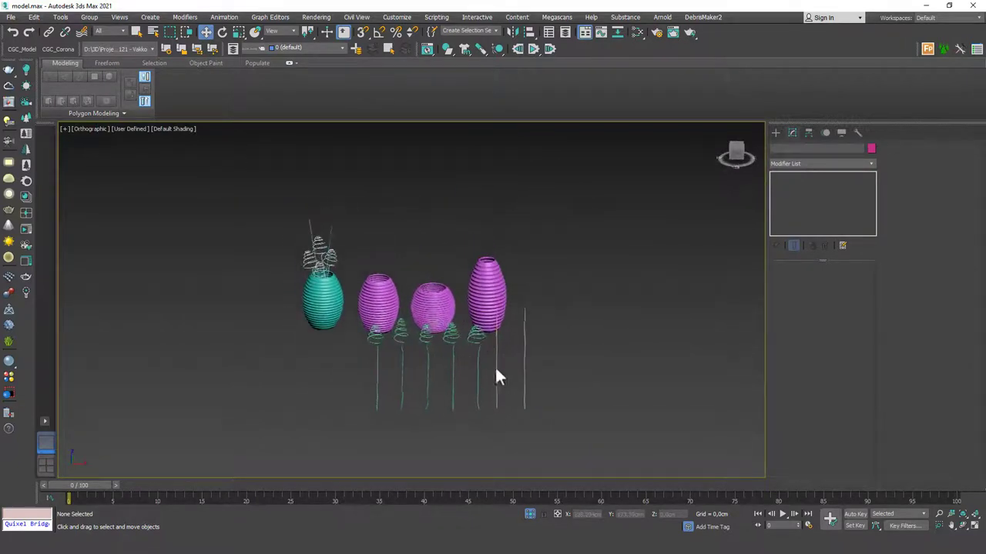
click(388, 280)
scroll(383, 288, up, 2)
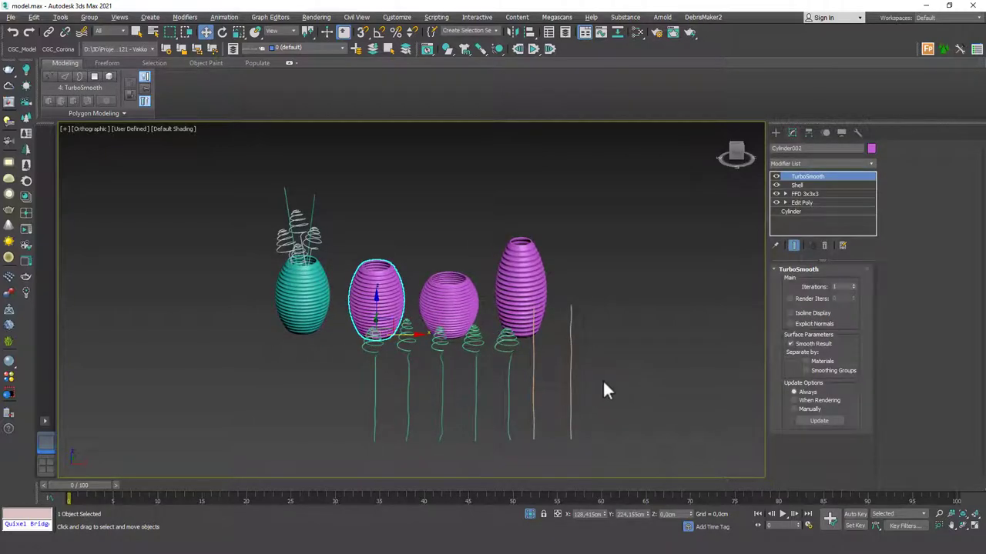
key(t)
key(z)
scroll(446, 295, down, 7)
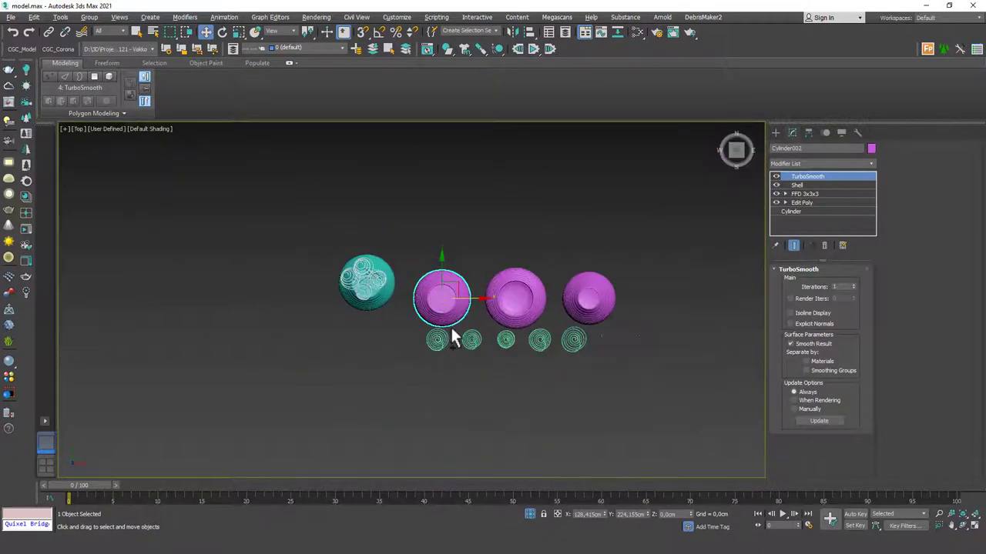
scroll(450, 303, up, 2)
middle_drag(450, 327, 402, 380)
click(426, 322)
drag(422, 360, 437, 290)
drag(458, 362, 420, 318)
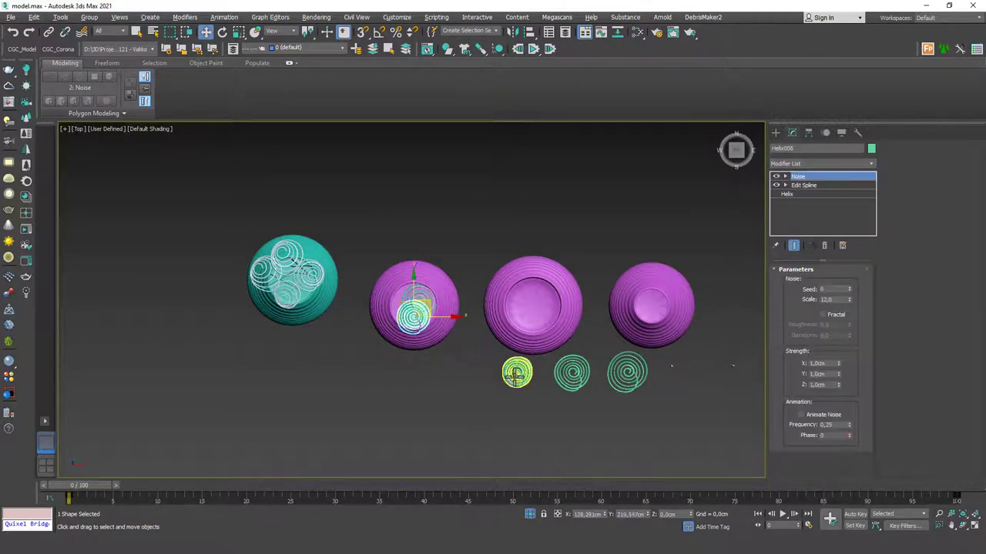
Move the remaining three green spiral stems into the leftmost pink vase's opening
drag(516, 374, 406, 293)
drag(553, 369, 462, 306)
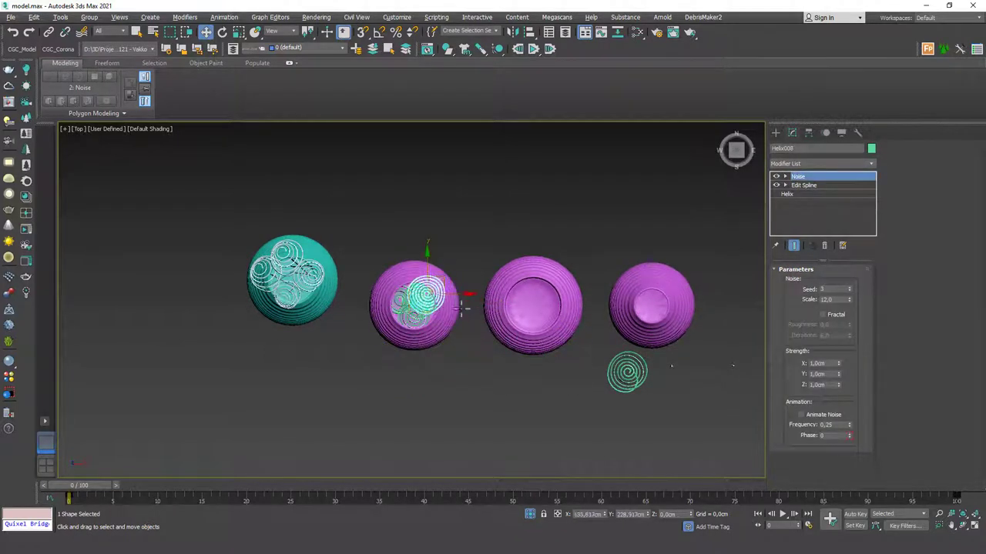
drag(598, 359, 414, 308)
Move both wavy straight lines among the spiral stems in the leftmost pink vase
click(697, 385)
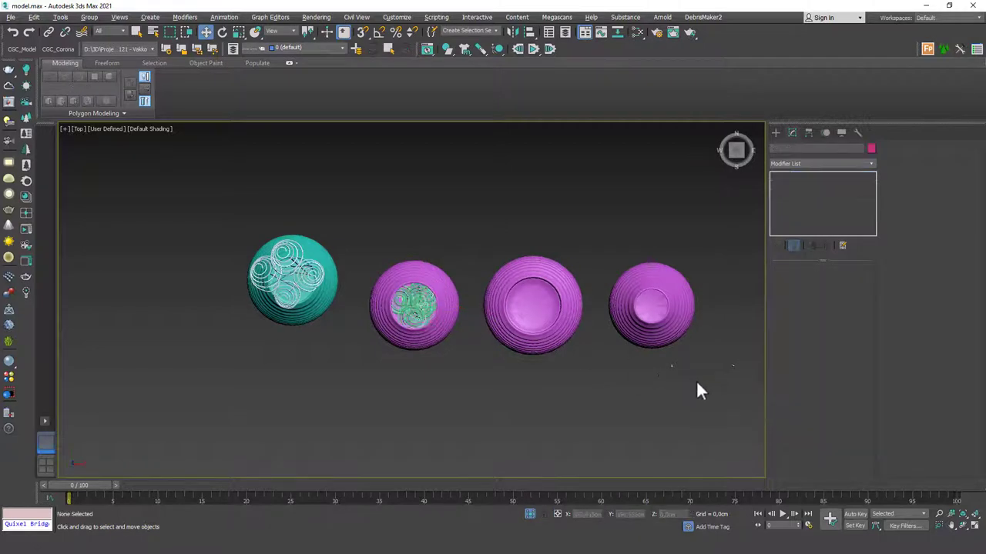
drag(684, 355, 523, 314)
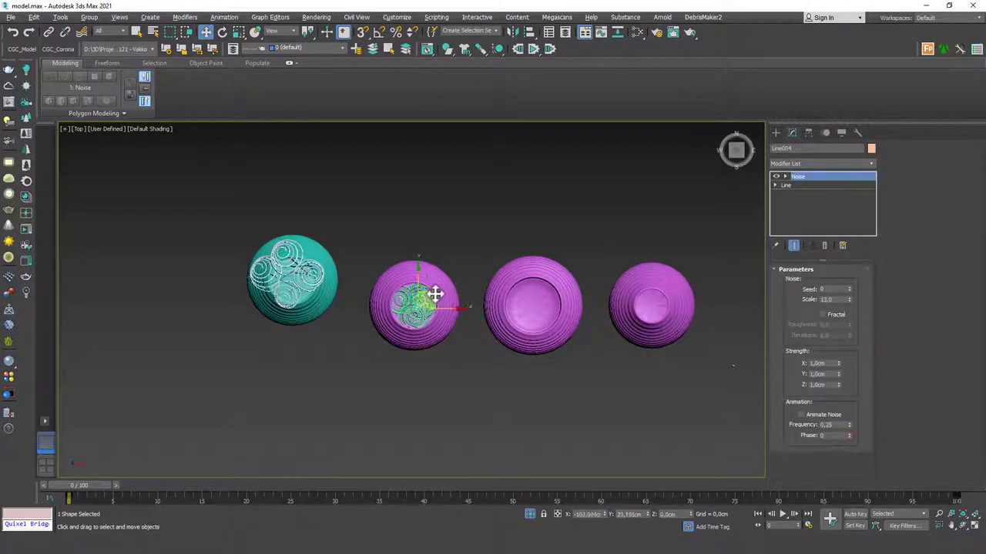
drag(746, 350, 446, 305)
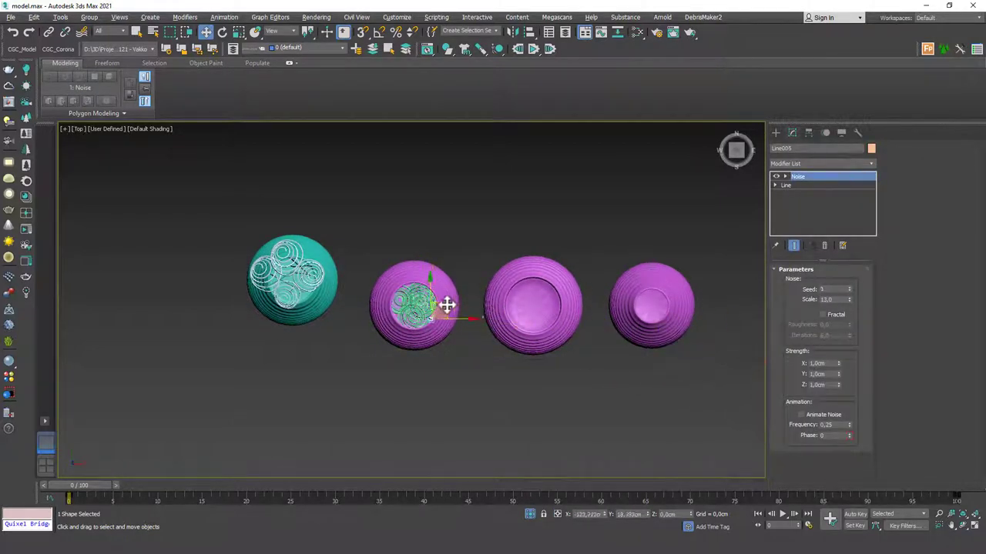
Raise all seven stems and lines together in the front view until their lower ends meet the vase's base
key(f)
scroll(431, 320, down, 4)
middle_drag(434, 300, 429, 344)
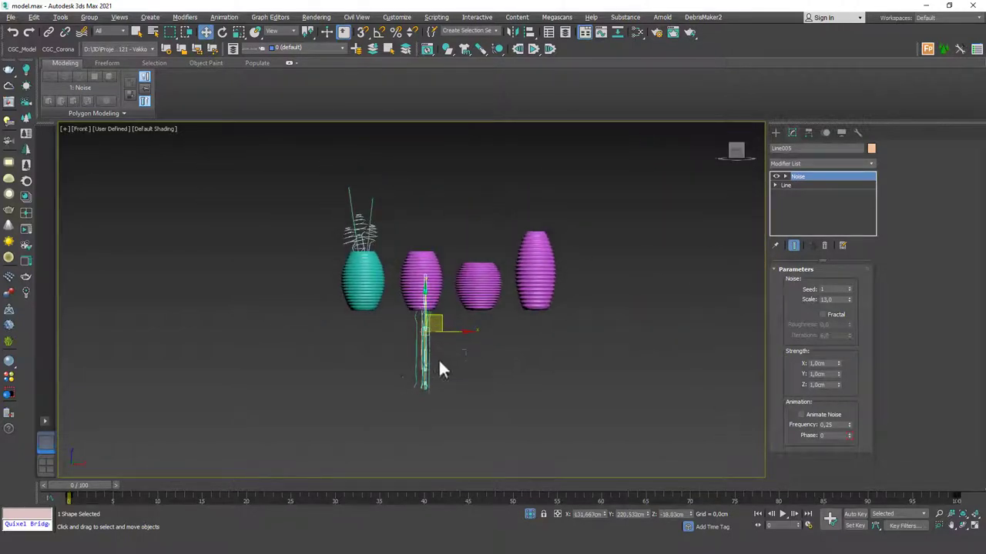
drag(438, 358, 397, 338)
drag(419, 308, 422, 200)
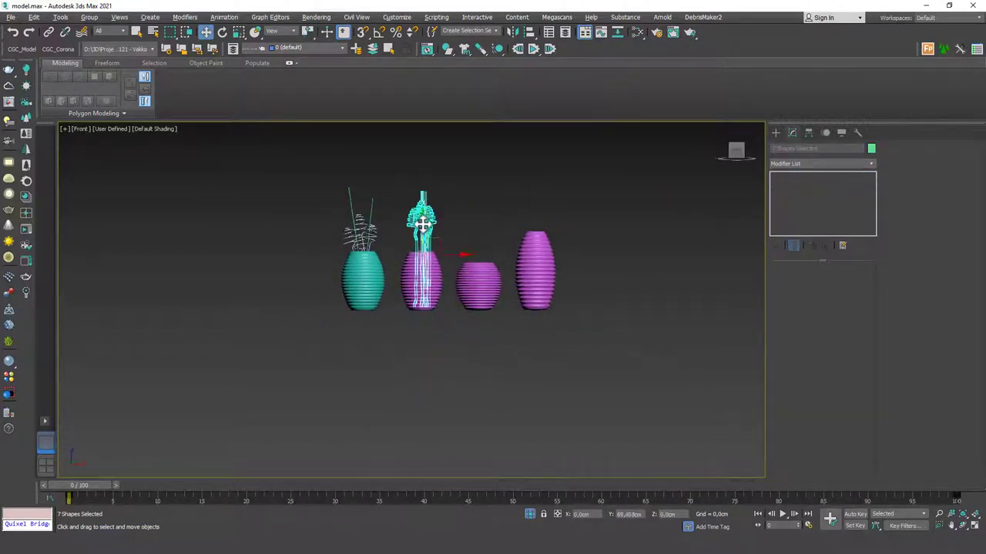
Tilt the leftmost spiral stem outward and raise another spiral stem above the rest of the pink vase's arrangement
scroll(422, 198, up, 5)
scroll(422, 198, up, 3)
middle_drag(436, 231, 447, 262)
click(451, 276)
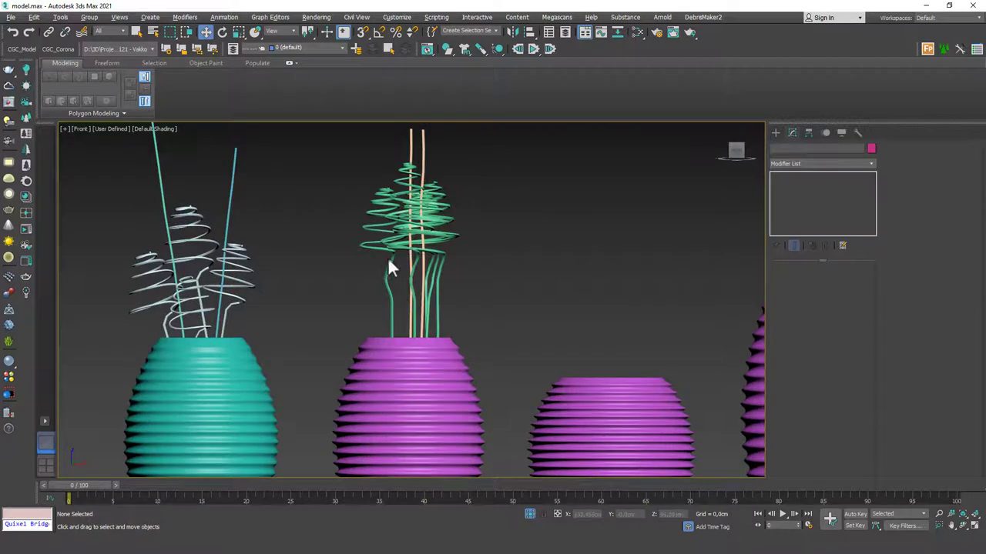
click(389, 266)
key(e)
drag(417, 235, 399, 196)
key(w)
click(422, 258)
key(e)
key(w)
click(480, 216)
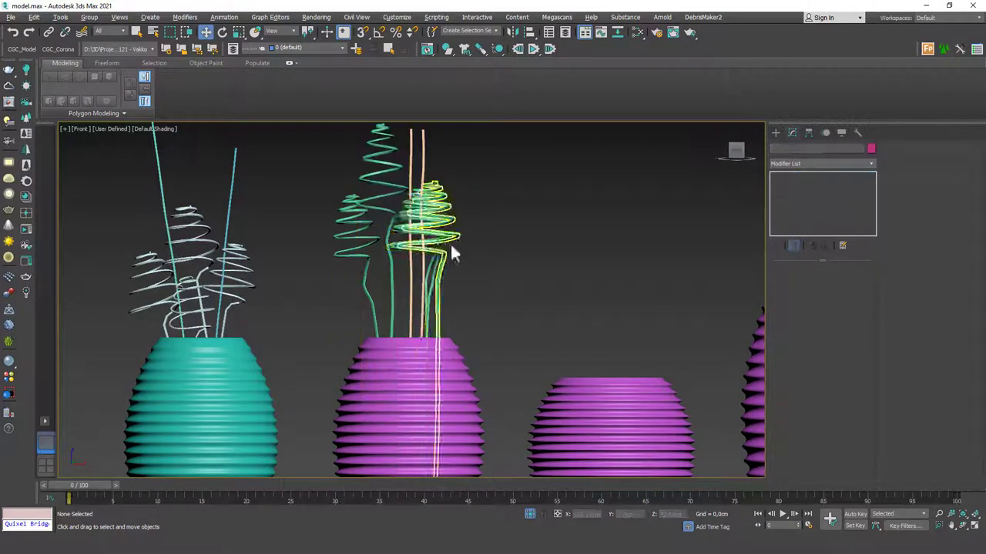
Lower the fifth spiral stem slightly and tilt it outward over the front of the pink vase's rim
click(441, 232)
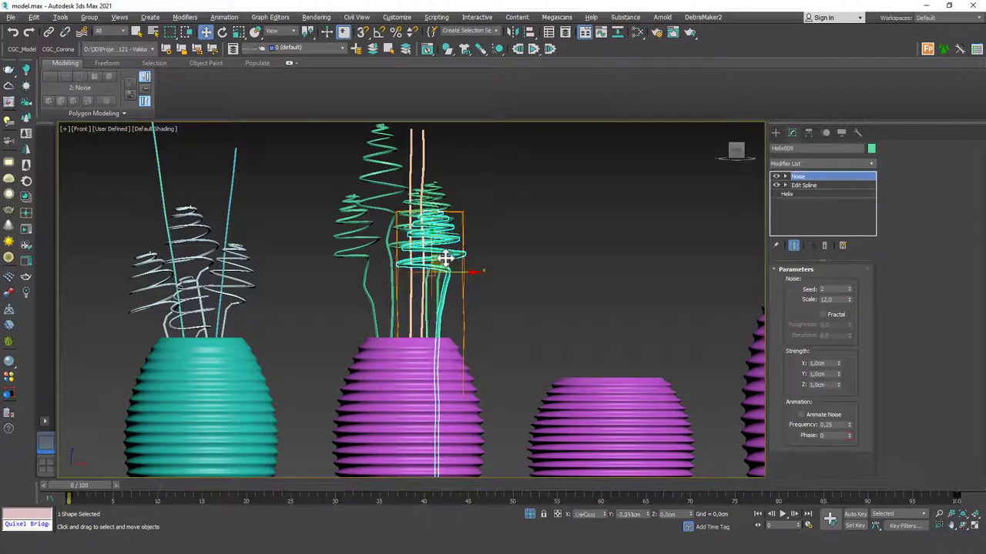
key(e)
drag(462, 253, 463, 266)
alt+middle_drag(462, 267, 448, 285)
Use the Local reference coordinate system to rotate the tilted front spiral stem about its own axis
alt+right_click(448, 284)
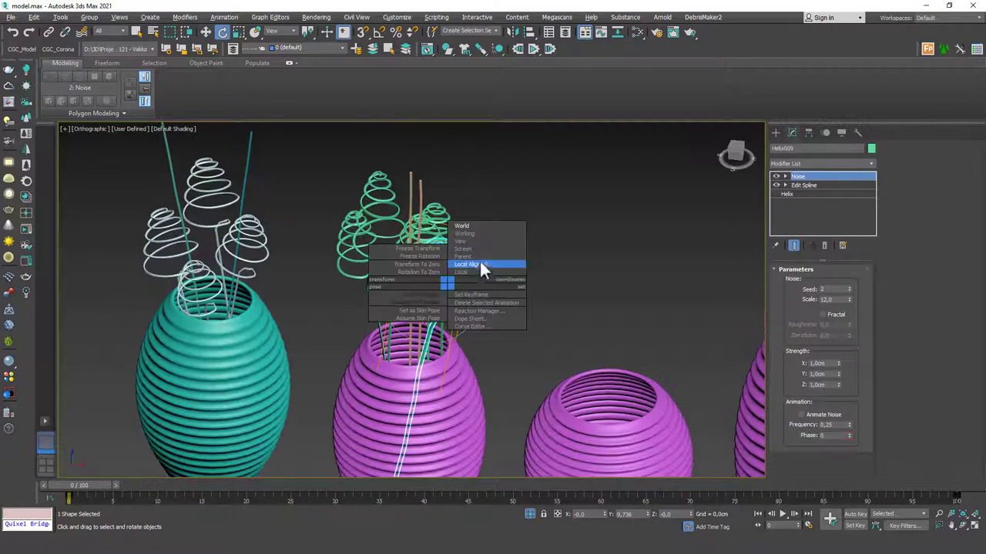
click(474, 273)
click(276, 33)
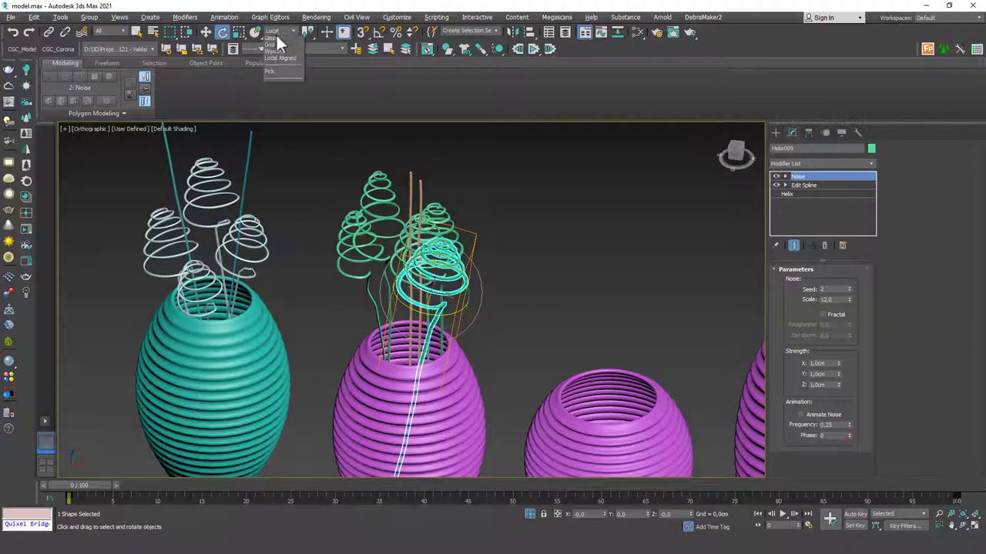
click(276, 72)
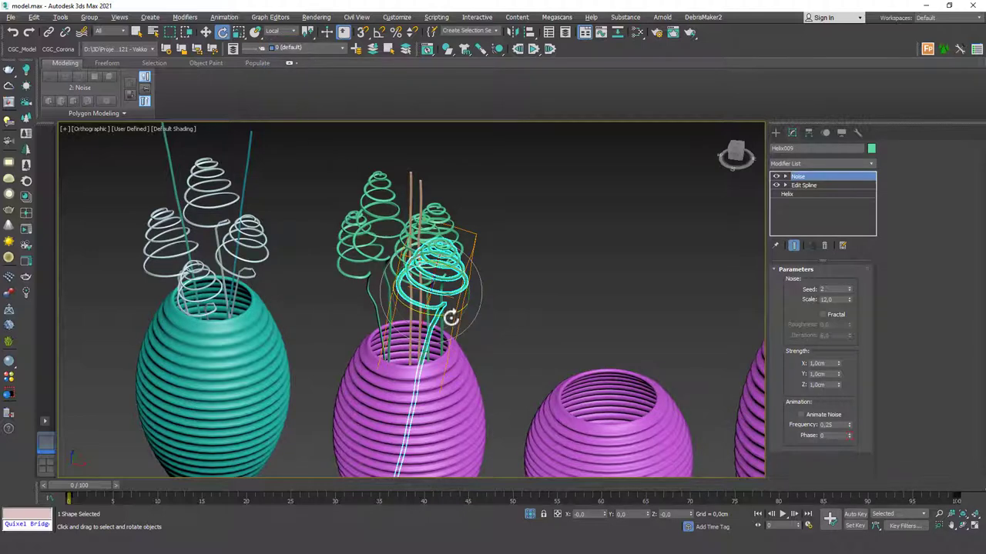
drag(451, 318, 297, 288)
click(522, 215)
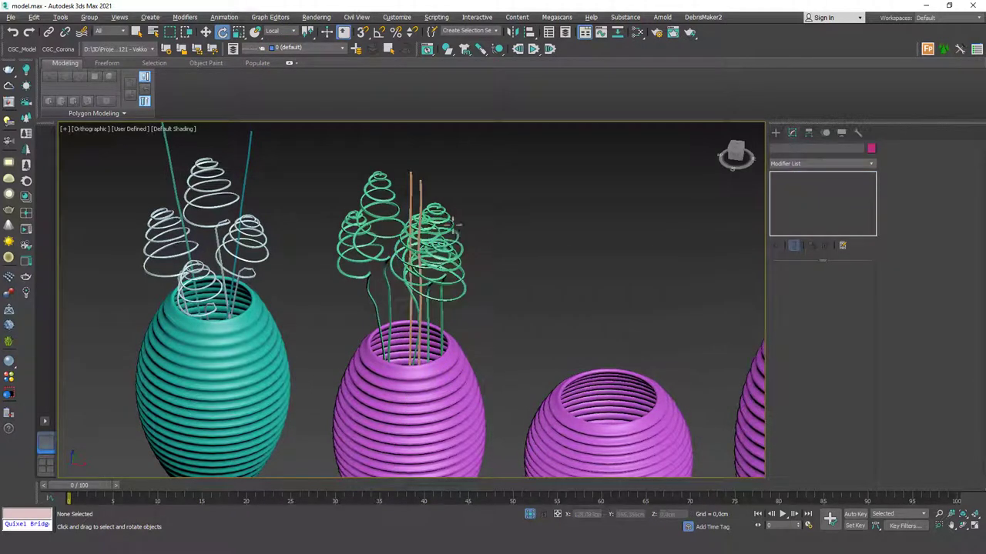
Rotate the right rear spiral stem and the leftmost spiral stem about their own axes to vary their directions
click(456, 225)
click(511, 209)
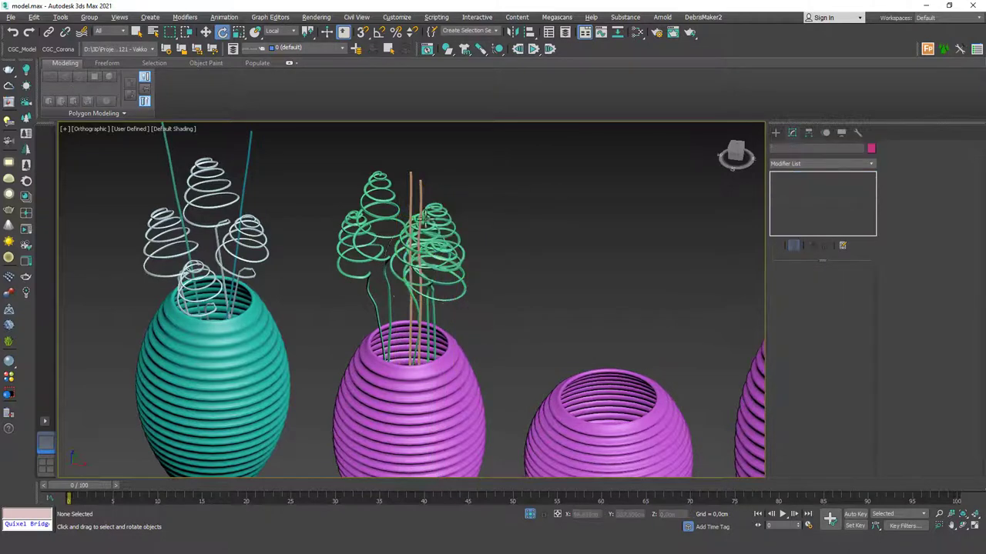
click(380, 259)
drag(378, 283, 291, 301)
click(424, 182)
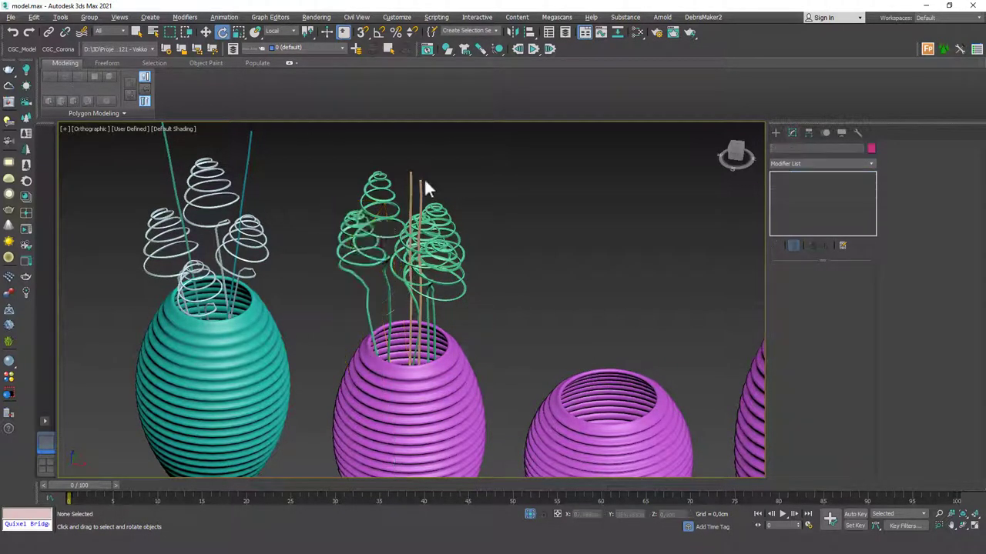
Set the reference coordinate system to View and tilt the pink vase's right rear spiral stem outward
click(385, 205)
click(506, 222)
click(465, 254)
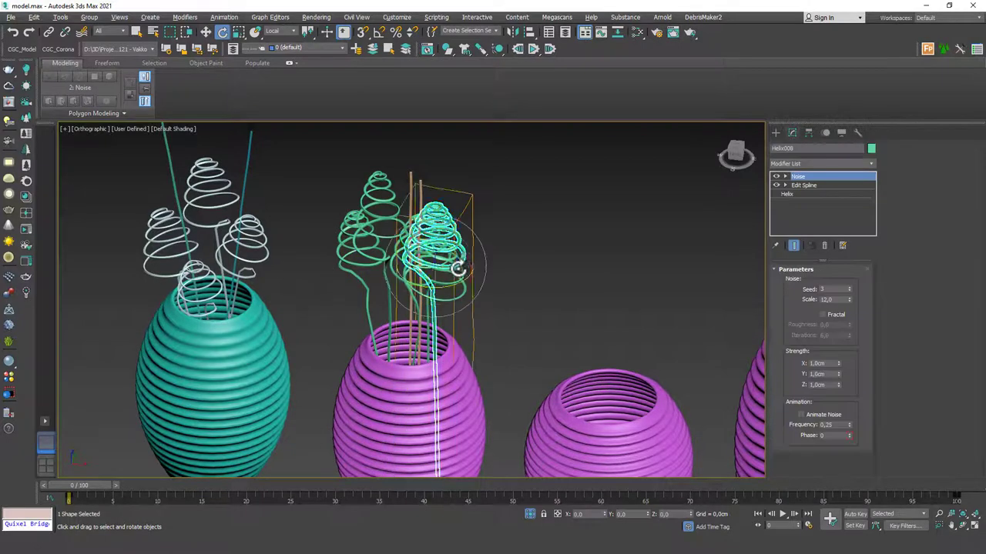
alt+middle_drag(465, 254, 469, 245)
click(286, 28)
click(283, 43)
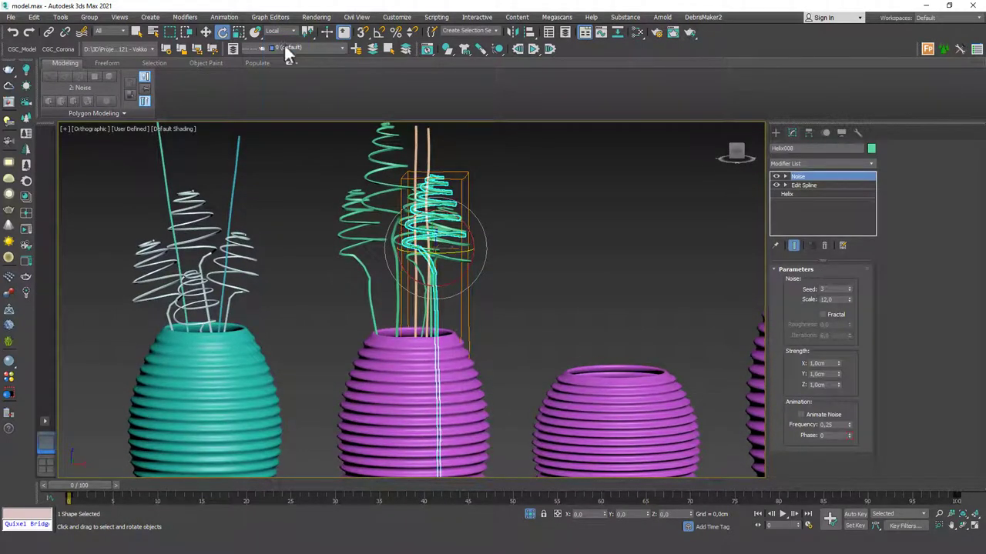
drag(458, 216, 467, 246)
Tilt the right rear spiral stem further in a second direction and shift it outward over the pink vase's rim
key(w)
alt+middle_drag(467, 245, 444, 277)
key(e)
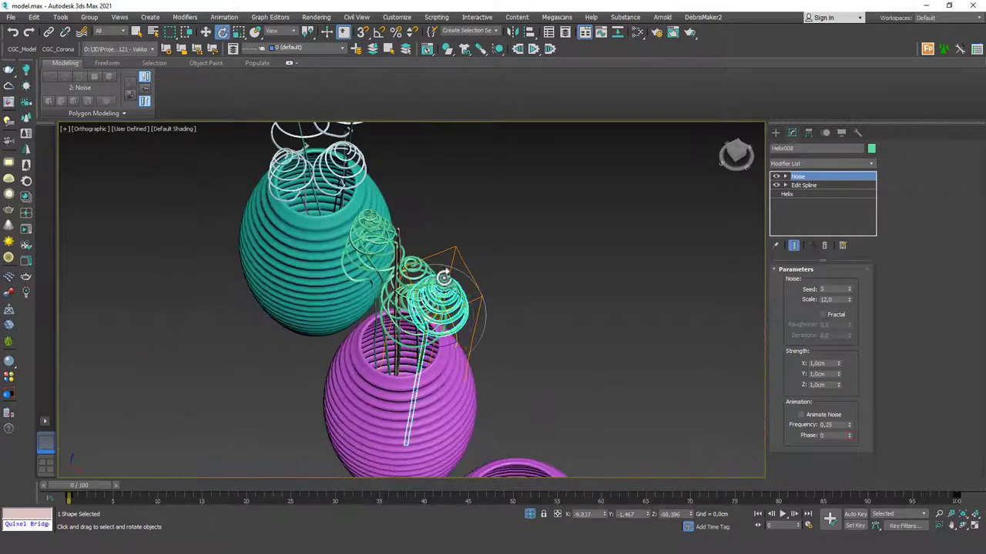
drag(451, 288, 451, 299)
alt+middle_drag(451, 299, 455, 278)
key(w)
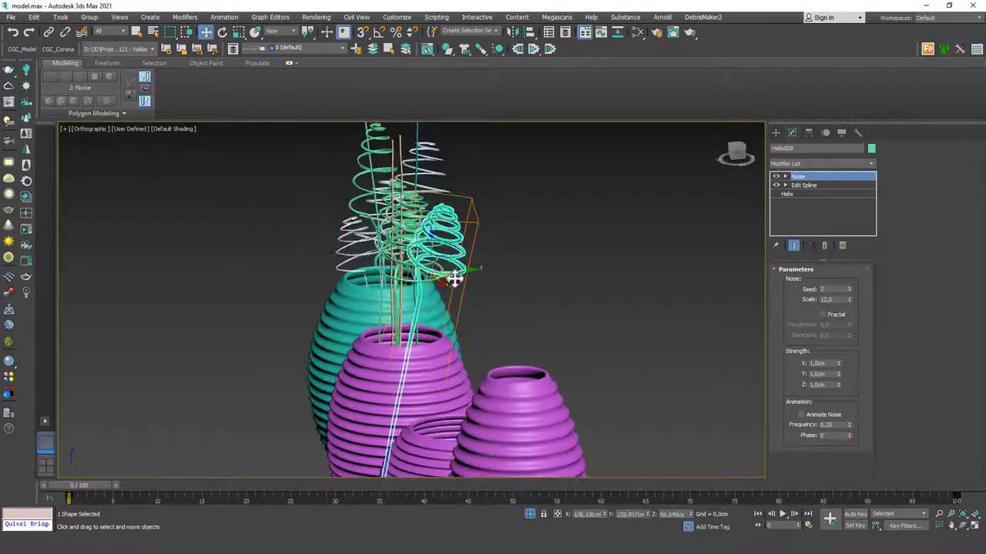
click(455, 266)
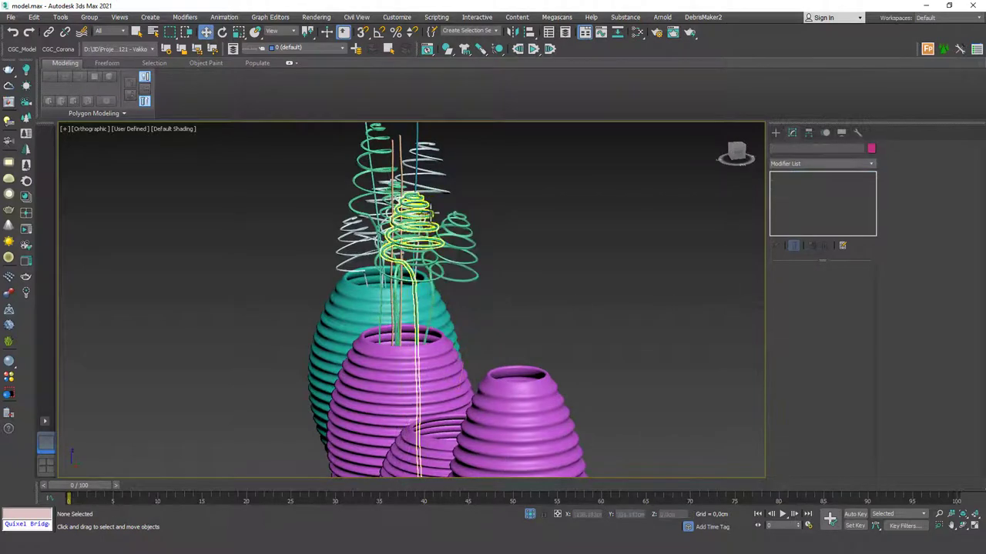
Lower the central spiral stem and shift it toward the front left of the pink vase's arrangement
click(433, 228)
drag(433, 228, 387, 271)
alt+middle_drag(400, 267, 481, 268)
click(448, 323)
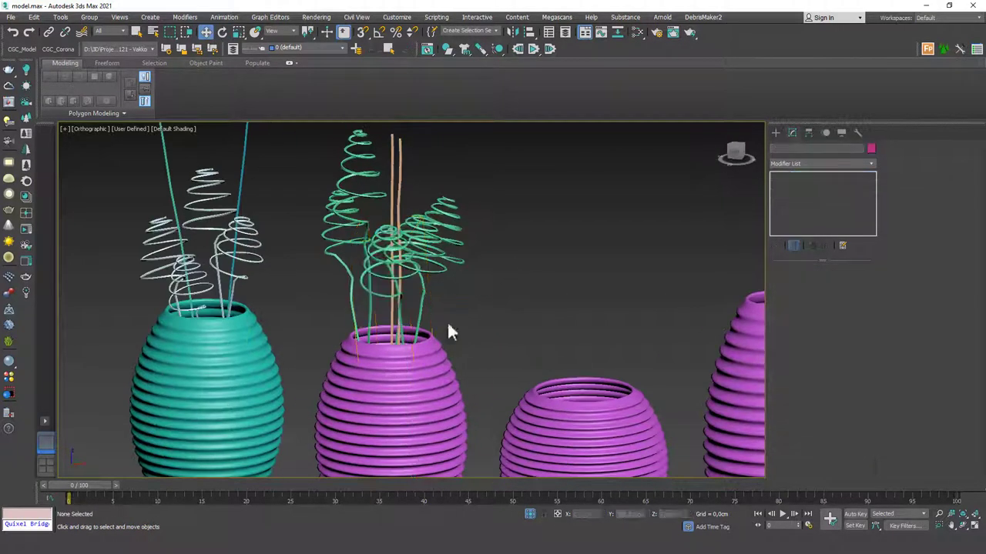
Switch the viewport to Perspective and examine the spacing of the pink vase's stems from several angles
middle_drag(431, 374, 438, 296)
scroll(439, 295, down, 5)
alt+middle_drag(429, 334, 513, 259)
click(513, 259)
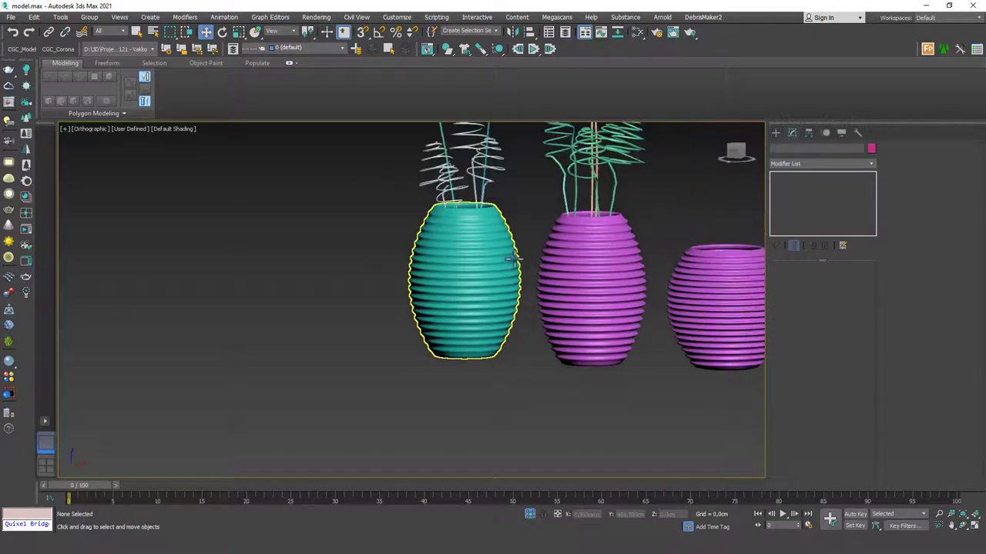
key(p)
scroll(344, 258, up, 4)
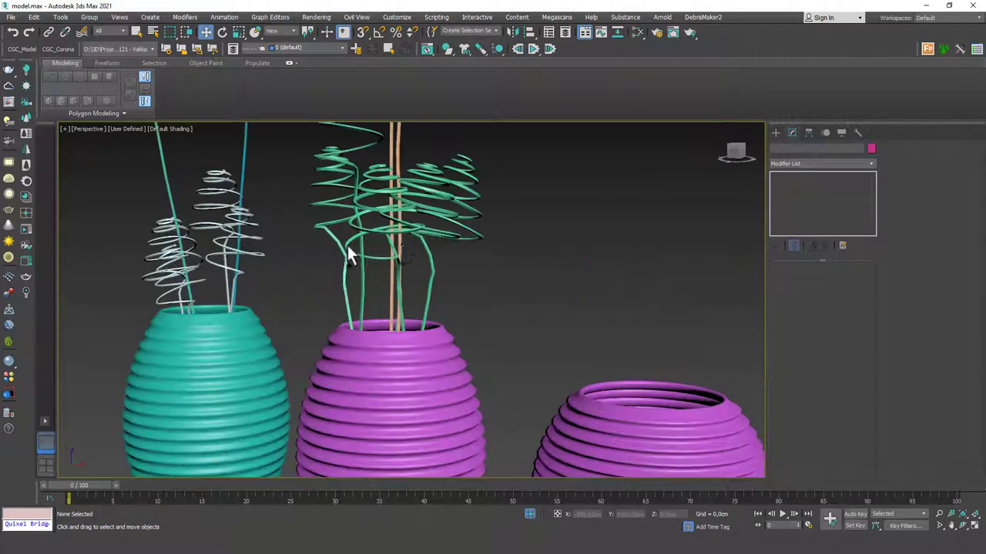
alt+middle_drag(347, 253, 395, 245)
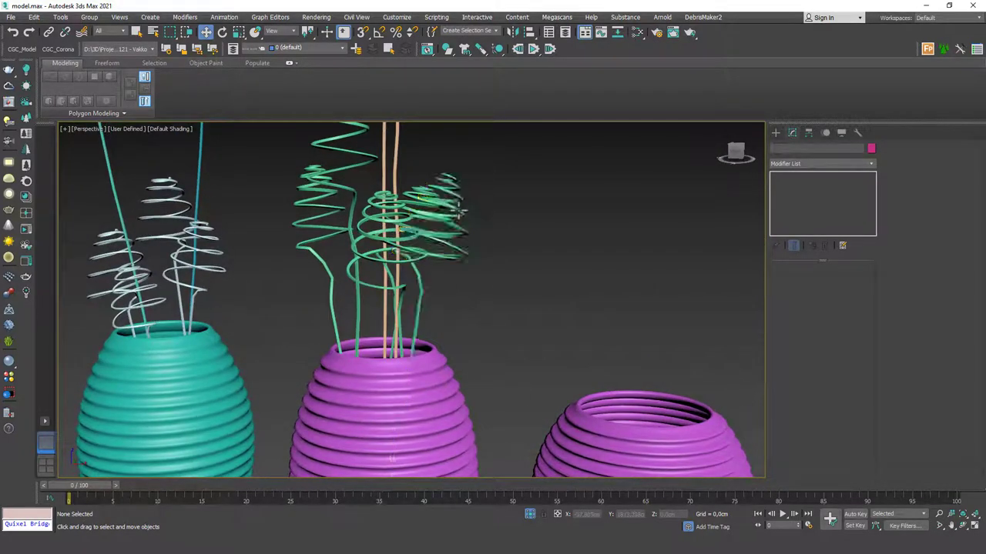
click(456, 211)
scroll(440, 238, down, 4)
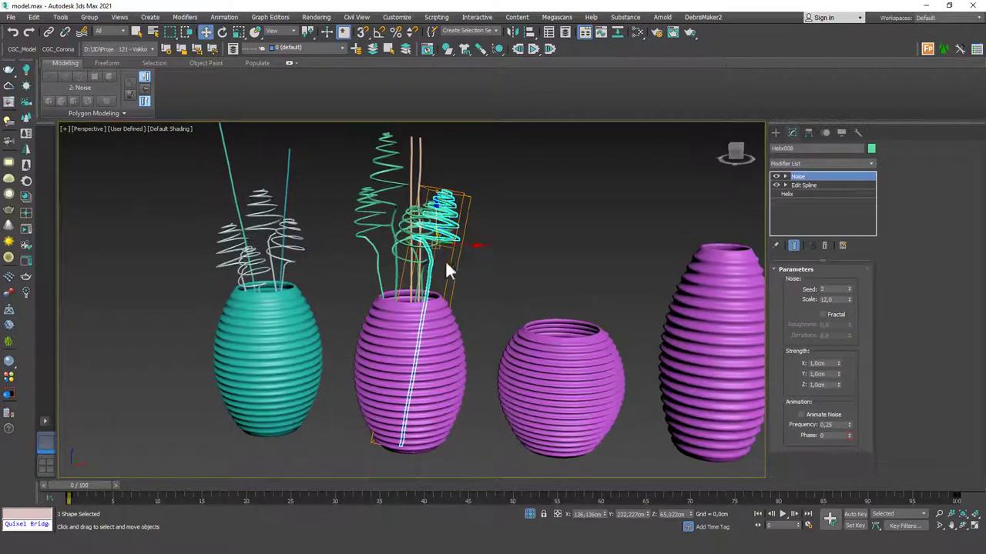
click(450, 270)
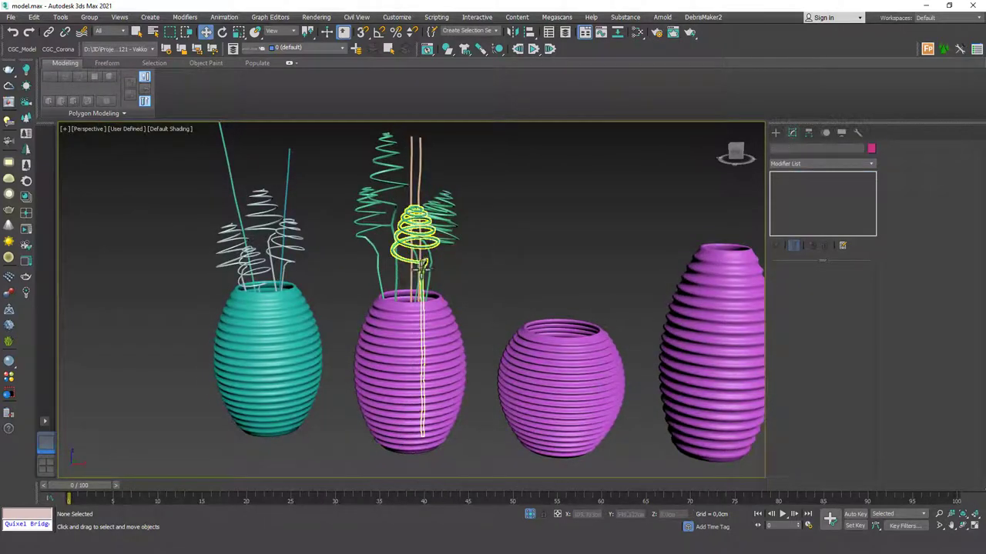
Raise the inner of the two right-leaning spiral stems above its neighbour and adjust its tilt slightly
click(423, 204)
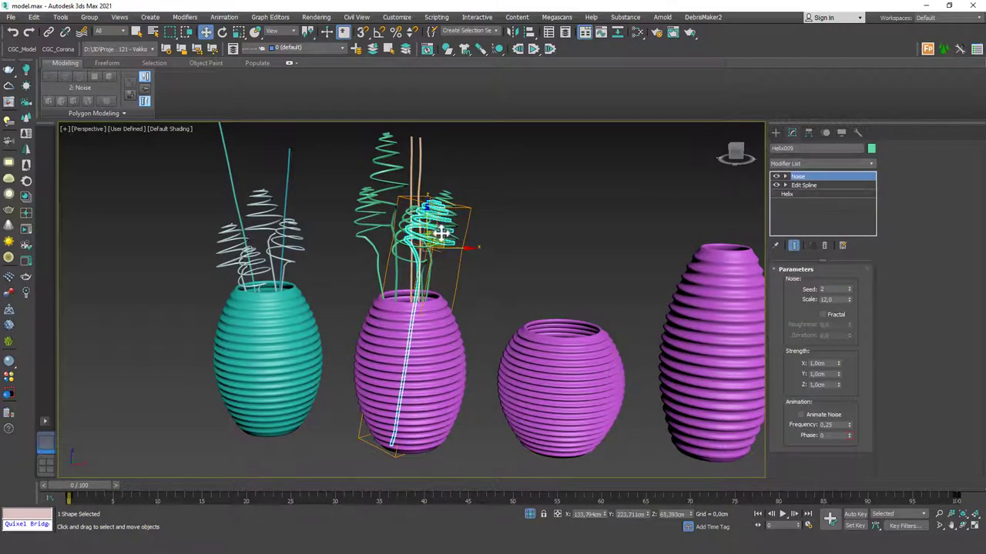
drag(440, 234, 443, 201)
key(e)
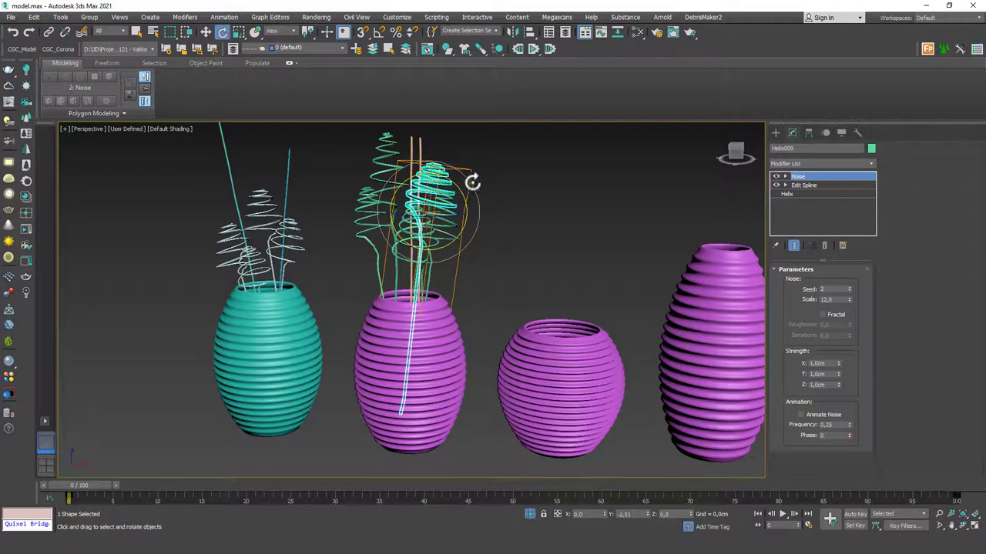
click(445, 268)
mouse_move(445, 268)
alt+middle_down()
mouse_move(482, 259)
mouse_move(317, 264)
mouse_move(467, 259)
mouse_move(426, 256)
mouse_move(452, 260)
alt+middle_up()
Tilt the right straight stalk in the pink vase strongly outward, away from the spiral stems
click(419, 154)
key(w)
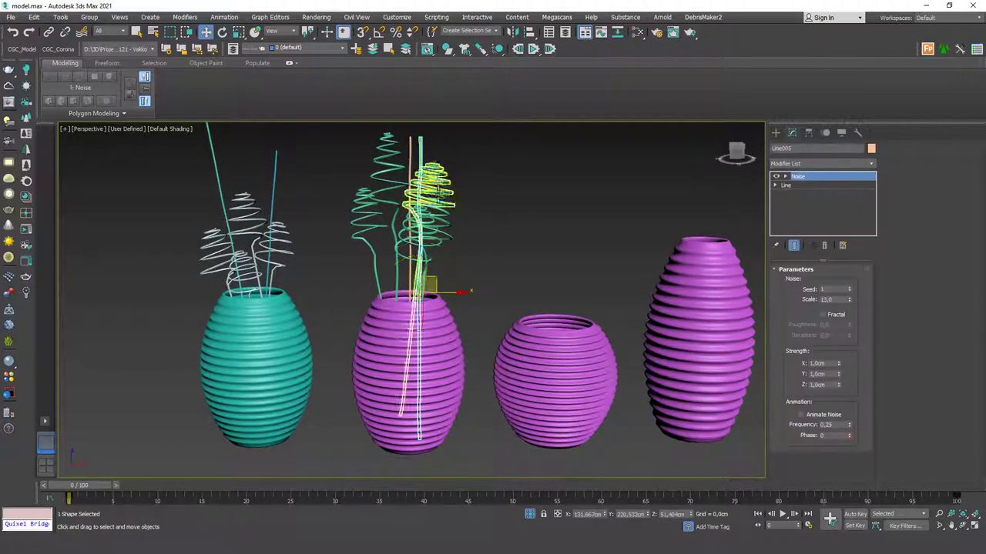
key(e)
drag(445, 260, 448, 278)
key(w)
mouse_move(448, 277)
alt+middle_down()
mouse_move(463, 273)
mouse_move(431, 328)
mouse_move(438, 288)
alt+middle_up()
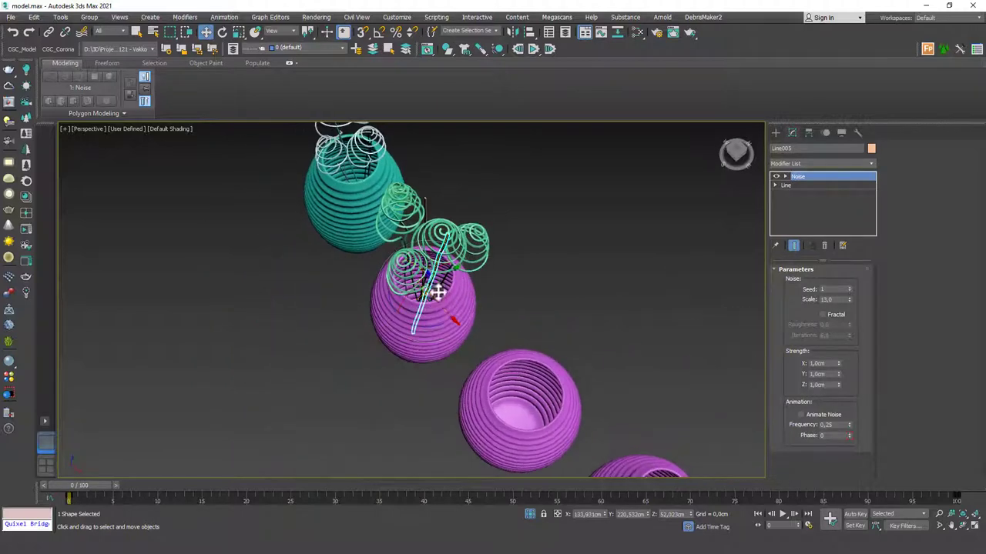
key(e)
drag(426, 284, 441, 223)
Tilt the other straight stalk slightly and shift it left within the pink vase's opening
click(428, 208)
drag(423, 291, 424, 284)
alt+middle_drag(425, 284, 478, 231)
key(w)
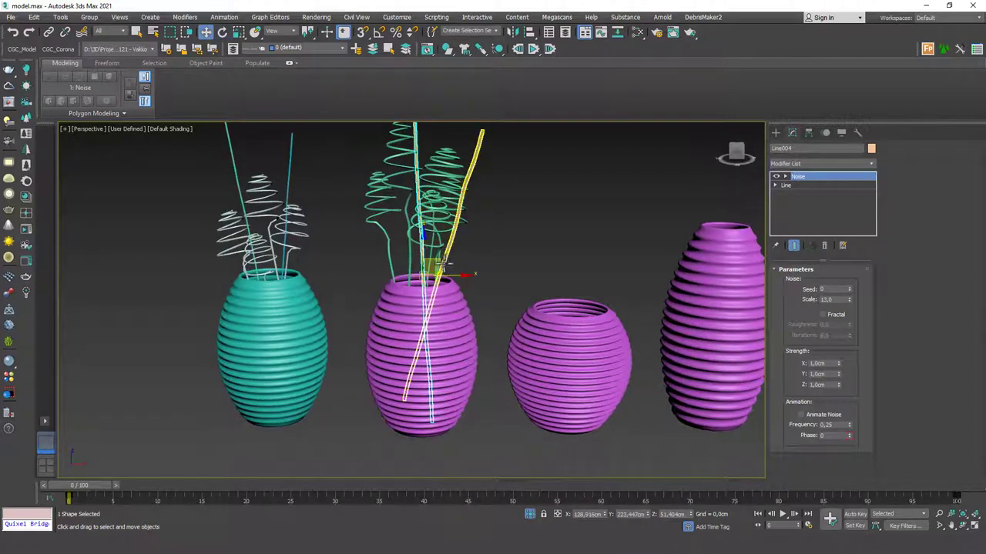
drag(442, 264, 434, 264)
click(476, 233)
Delete the teal vase together with all its stems and exit isolation to bring back the whole room
scroll(476, 239, down, 4)
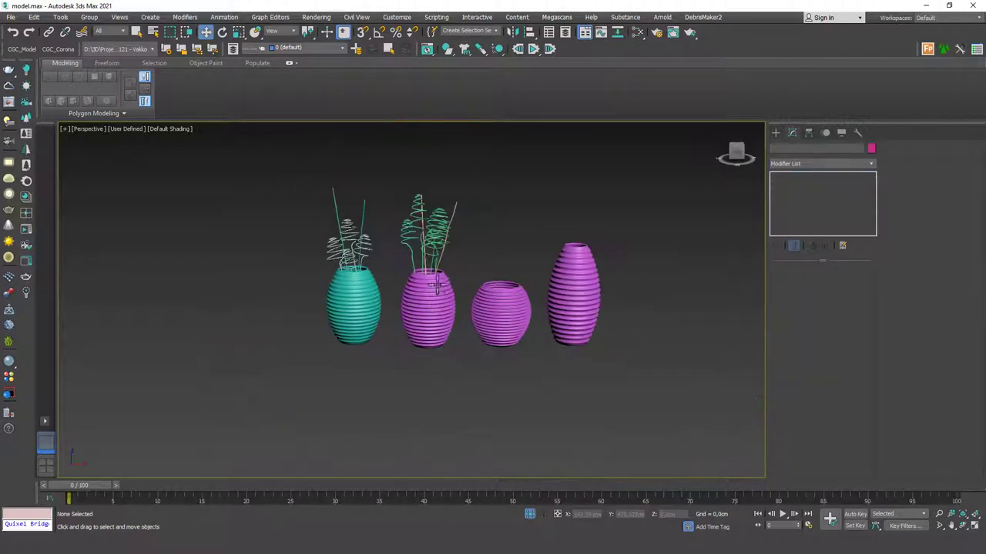
alt+middle_drag(476, 242, 451, 282)
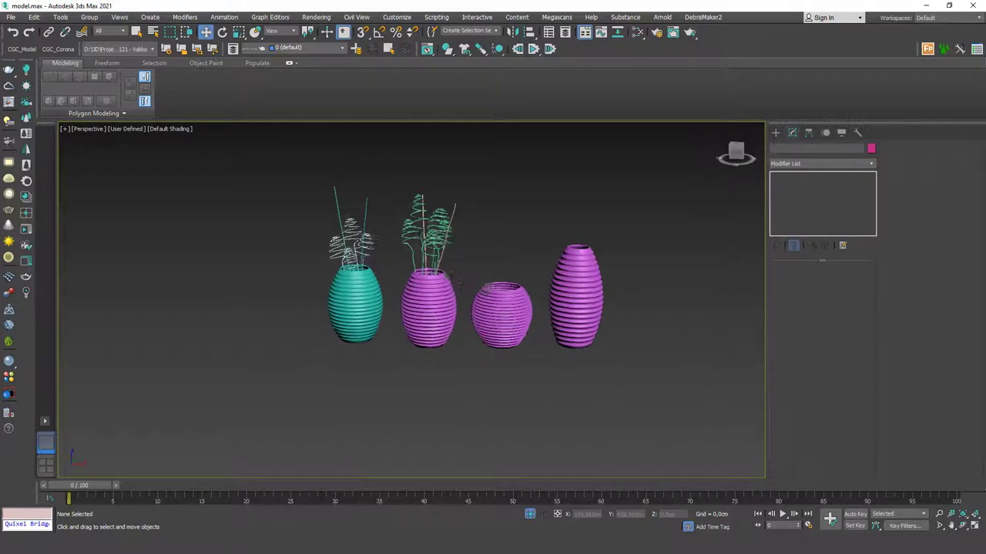
scroll(494, 223, up, 4)
mouse_move(494, 225)
alt+middle_down()
mouse_move(464, 222)
mouse_move(462, 211)
mouse_move(451, 238)
mouse_move(490, 246)
mouse_move(457, 258)
mouse_move(421, 251)
alt+middle_up()
scroll(452, 238, down, 4)
scroll(457, 258, down, 1)
scroll(429, 245, up, 3)
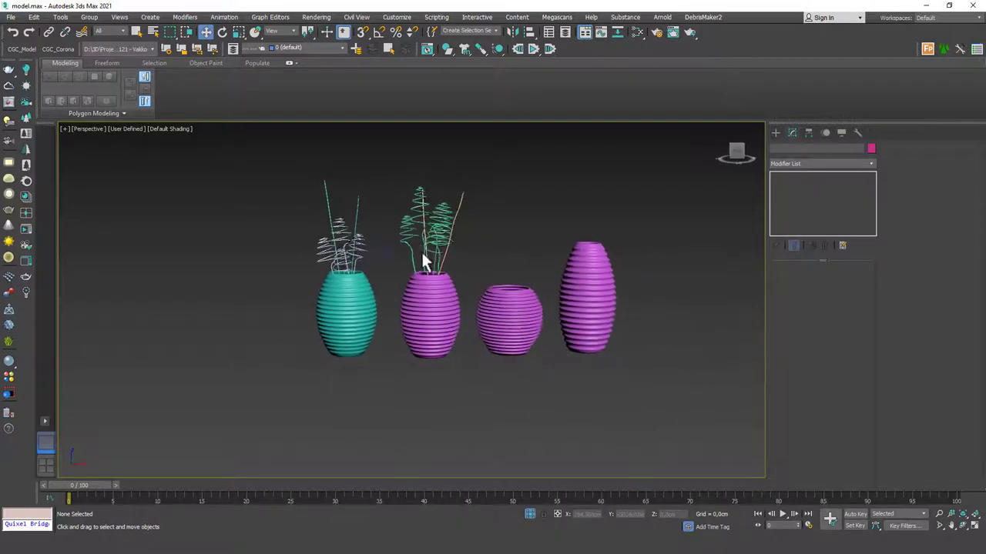
drag(277, 191, 279, 190)
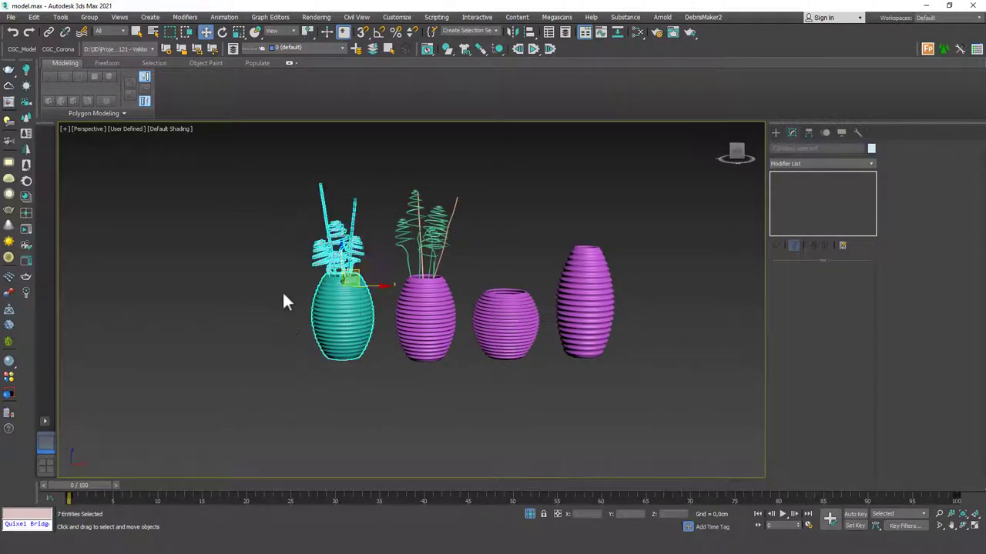
key(alt+q)
alt+middle_drag(414, 208, 380, 253)
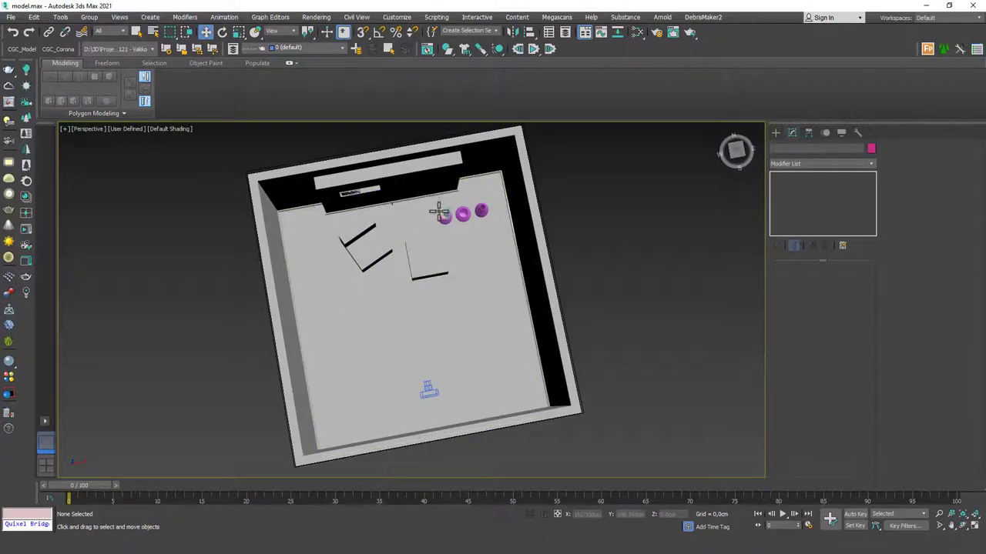
Isolate the three pink vases together with the spiral stems and straight stalks
key(q)
click(491, 231)
drag(491, 224, 491, 224)
key(z)
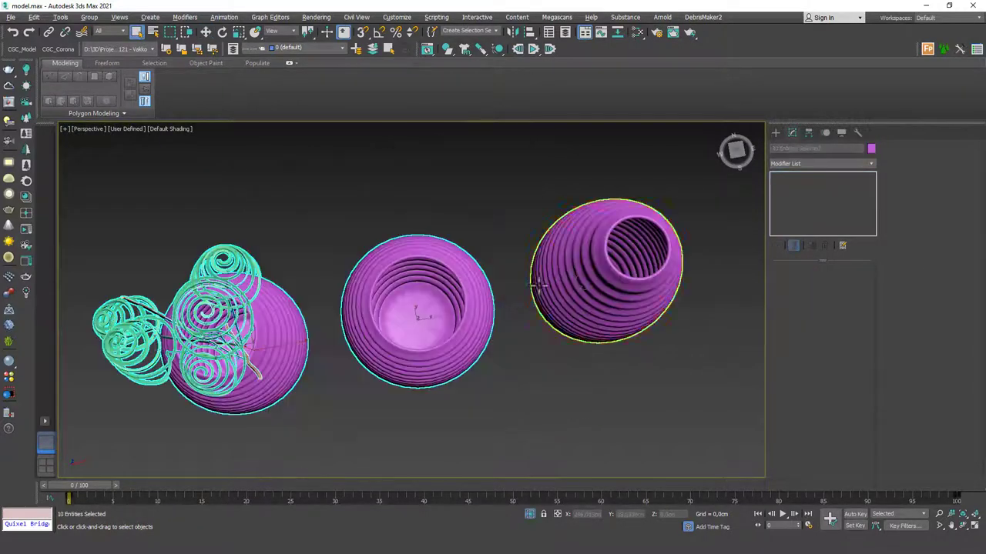
alt+middle_drag(475, 304, 448, 278)
click(448, 278)
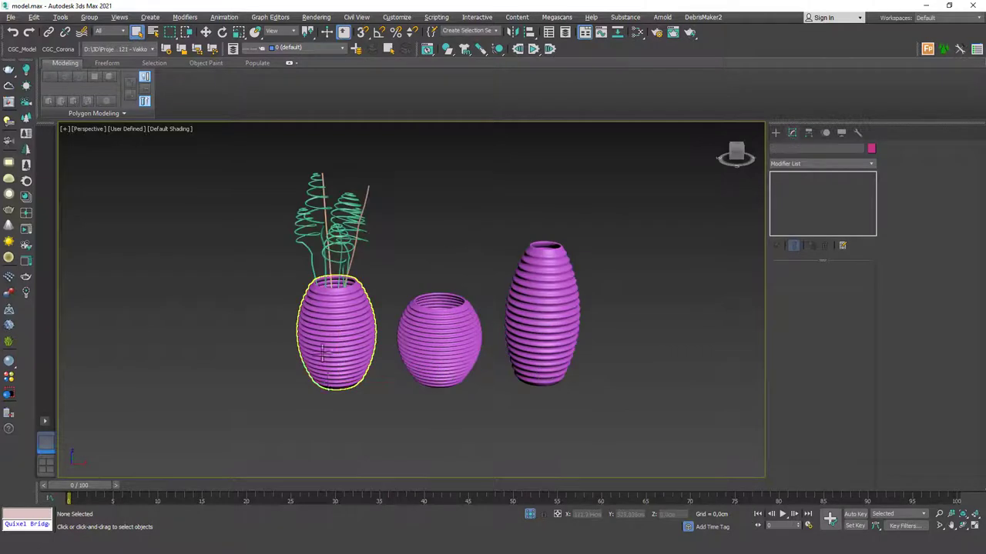
Group the filled pink vase with all its stems under the name Vase1
drag(336, 311, 295, 203)
right_click(296, 202)
click(318, 250)
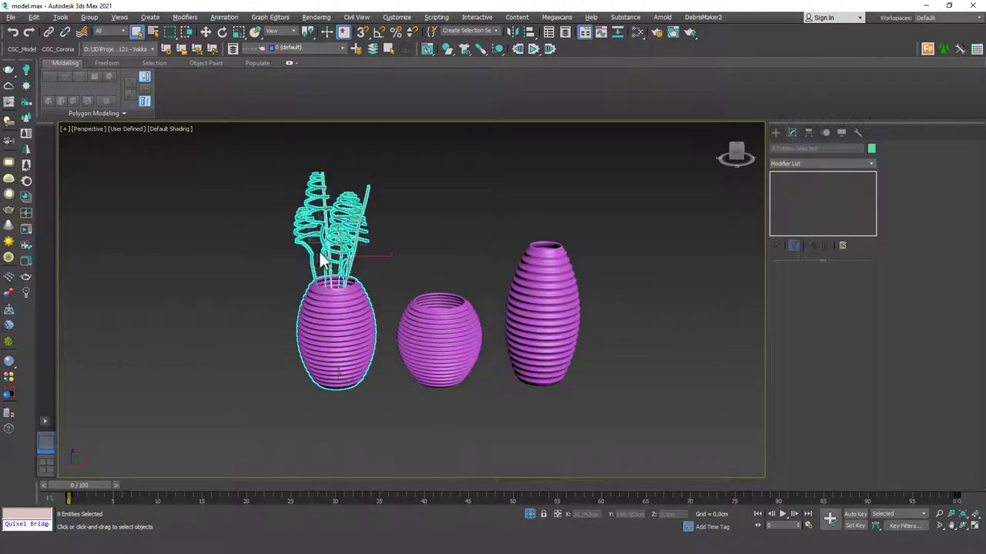
key(Return)
click(90, 17)
click(100, 33)
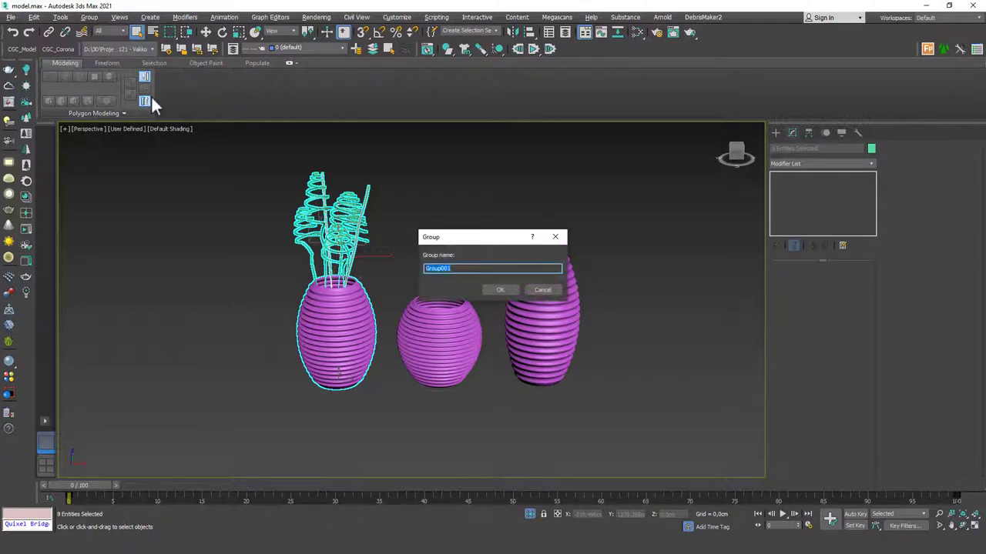
text(Vase1)
key(Return)
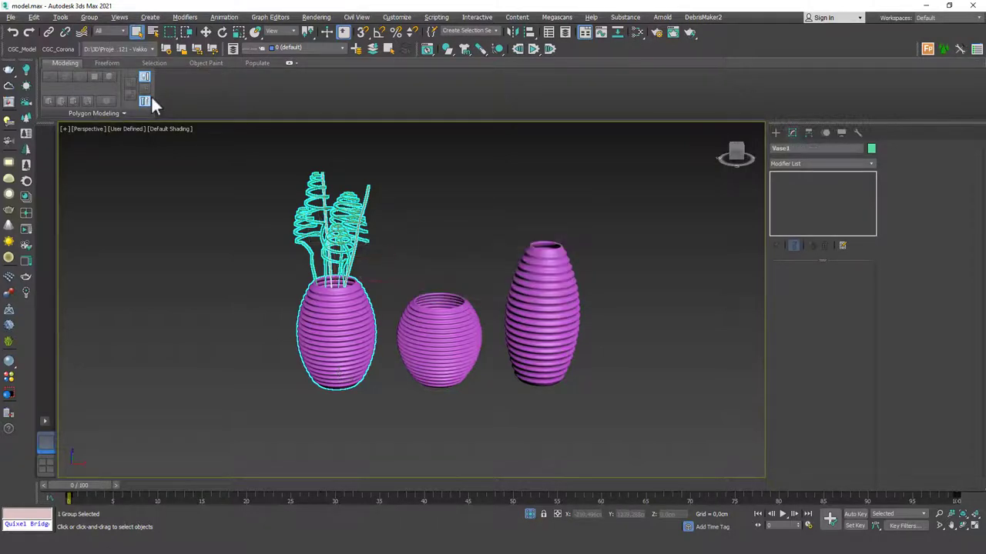
Exit isolation and isolate the three vases from the room once more
click(452, 308)
right_click(427, 278)
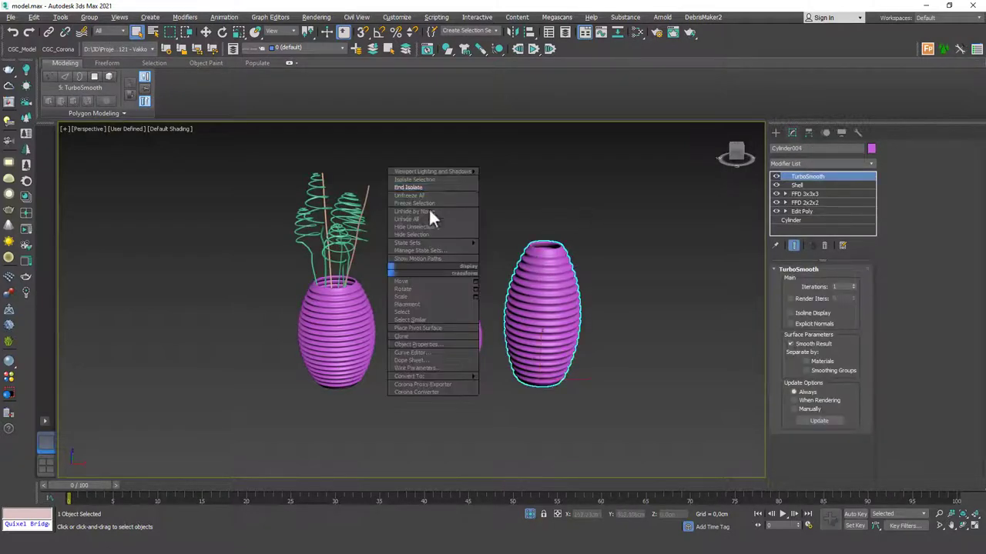
click(409, 187)
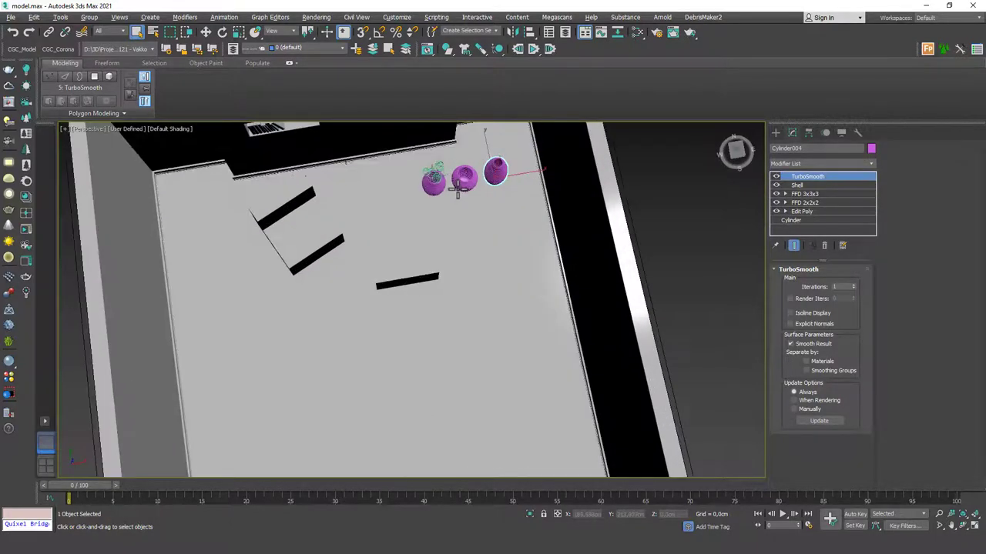
scroll(480, 214, up, 5)
alt+middle_drag(443, 254, 461, 264)
key(alt+q)
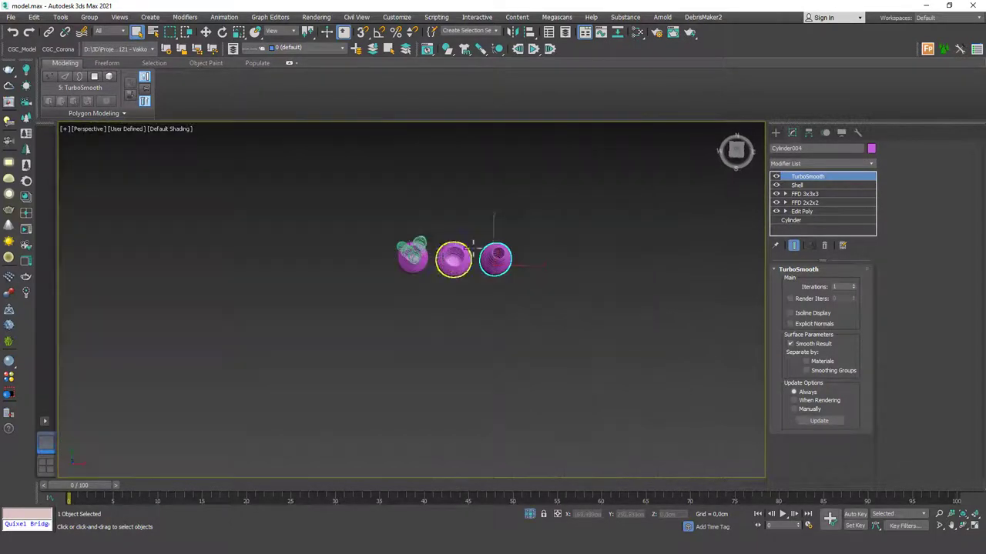
Set the object color of all three vases, including the Vase1 group, to black
drag(585, 202, 331, 297)
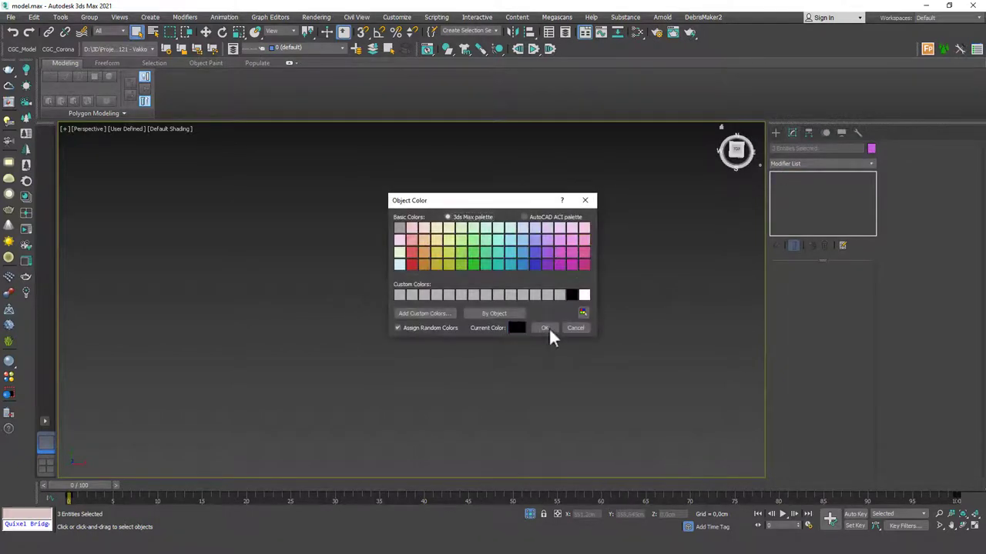
click(546, 328)
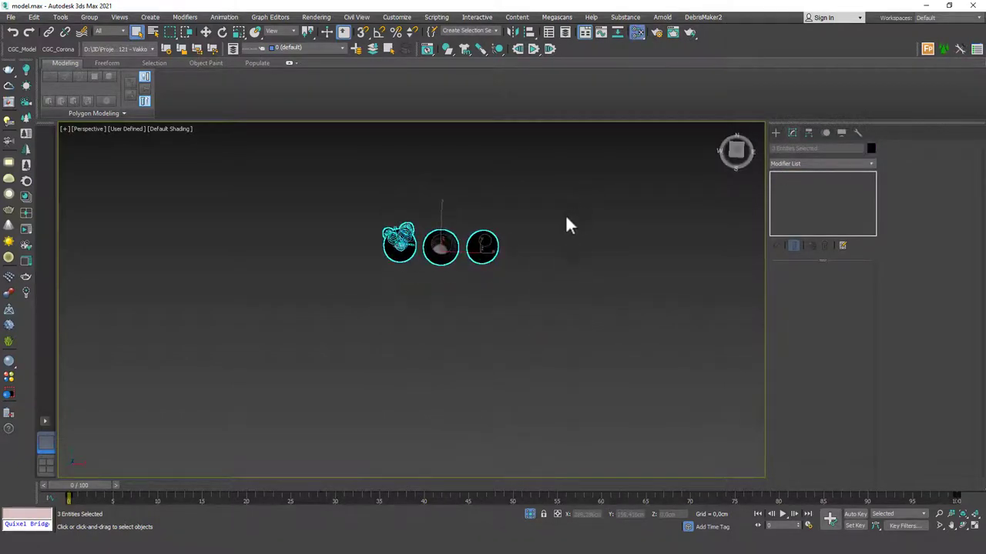
key(m)
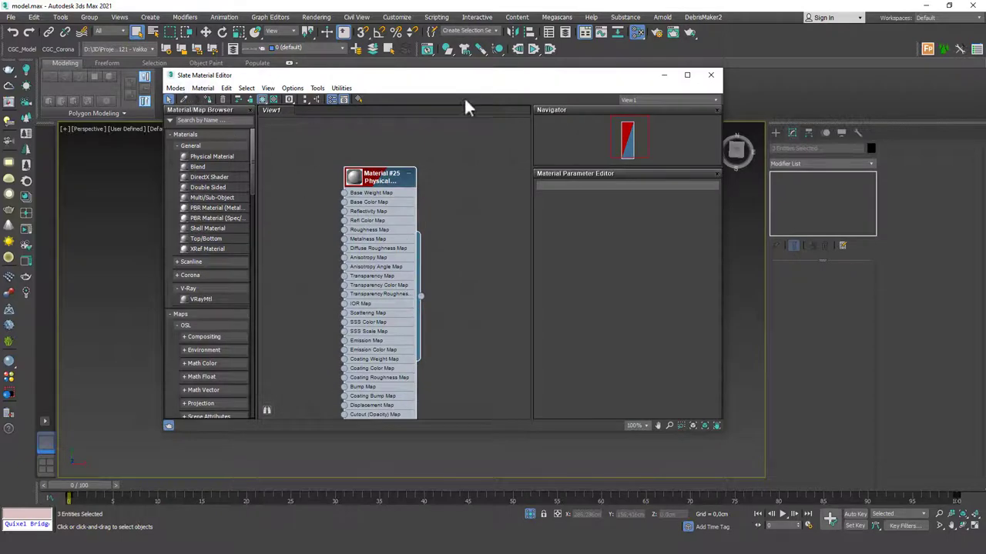
click(711, 75)
click(592, 279)
Select all three black vases and exit isolation to show them in the room
alt+middle_drag(462, 323, 450, 252)
drag(526, 239, 319, 383)
right_click(452, 296)
click(473, 213)
scroll(428, 231, up, 5)
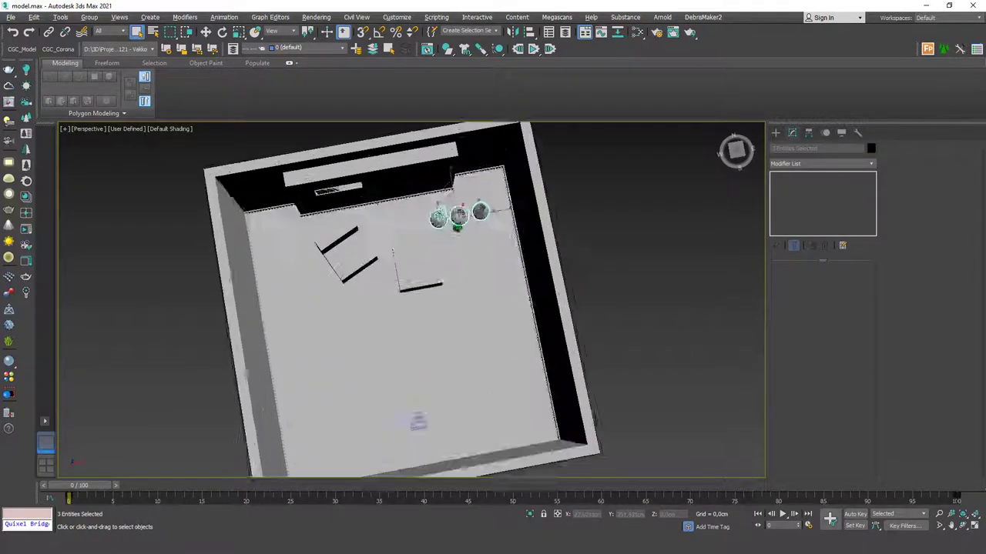
Show the Perspective and camera views side by side and move the Vase1 group behind the low box in the room
click(430, 208)
scroll(427, 206, down, 2)
mouse_move(430, 207)
alt+middle_down()
mouse_move(420, 192)
mouse_move(426, 224)
alt+middle_up()
scroll(420, 192, up, 3)
key(w)
key(alt+w)
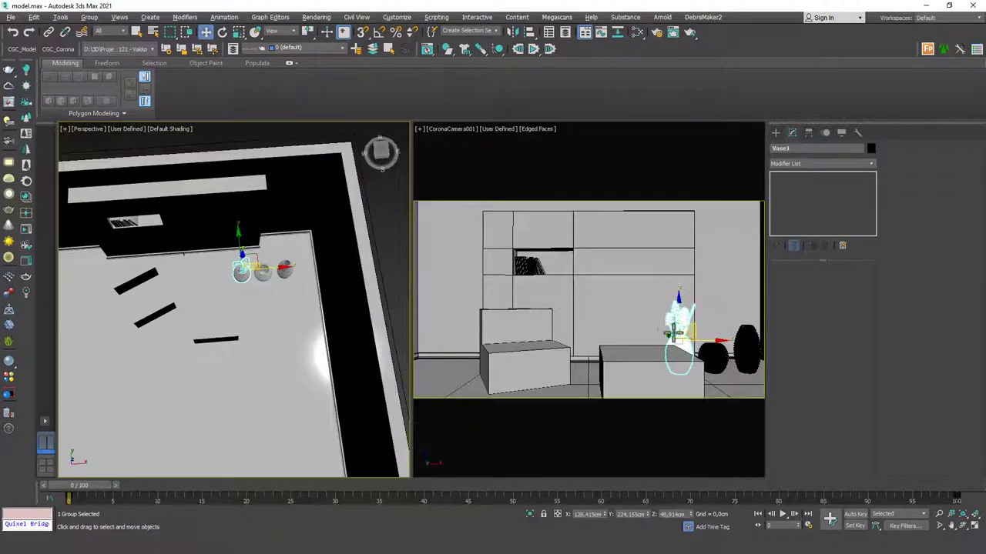
drag(259, 255, 204, 288)
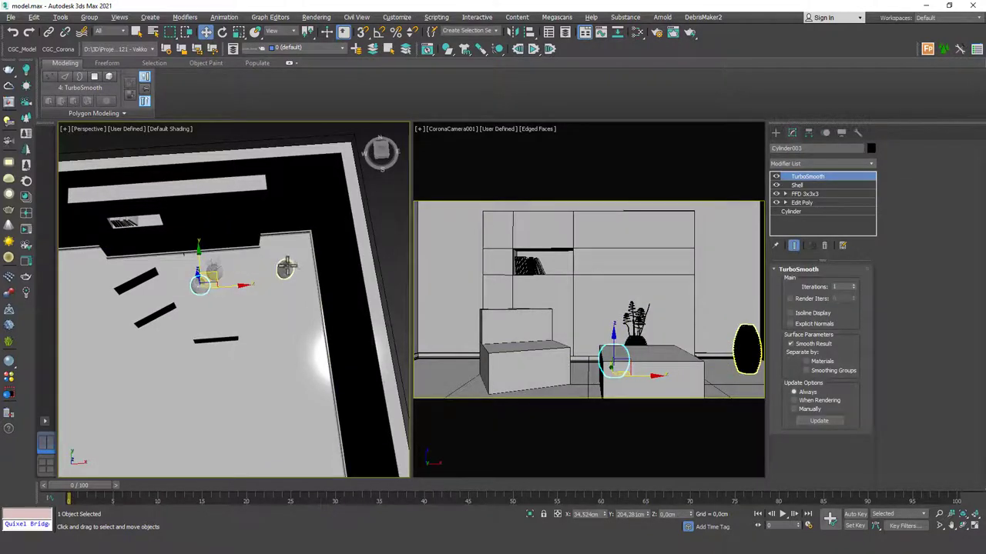
Move the tall vase beside the other two vases behind the low box
drag(284, 269, 234, 277)
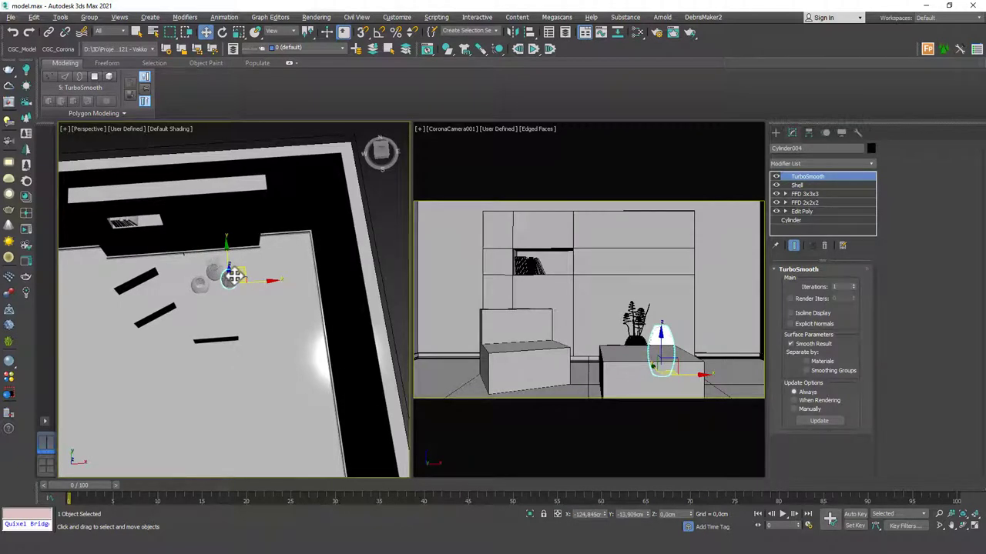
alt+middle_drag(231, 282, 216, 269)
scroll(212, 257, up, 6)
Select all three vases together and scale them up slightly
ctrl+click(216, 269)
ctrl+click(188, 319)
alt+middle_drag(187, 319, 222, 315)
key(r)
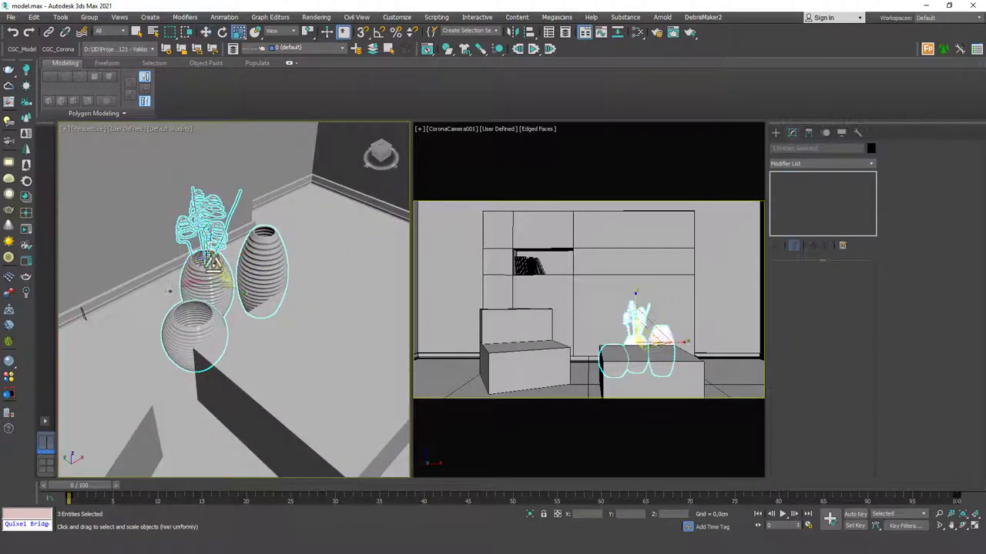
drag(212, 274, 209, 268)
alt+middle_drag(209, 267, 248, 277)
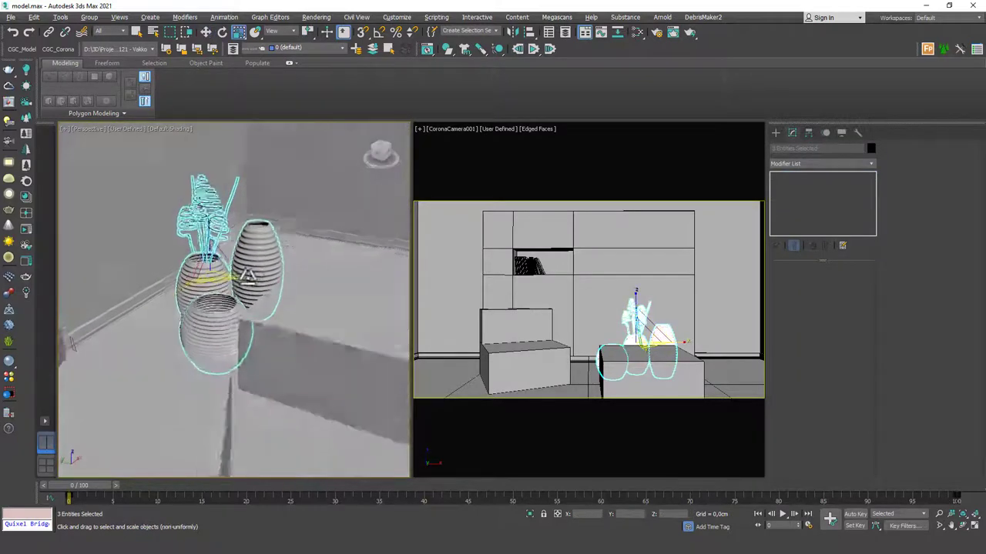
Raise the three scaled vases in the Front view so their bases rest on the floor, and return to the Perspective view
key(f)
key(F3)
key(z)
key(w)
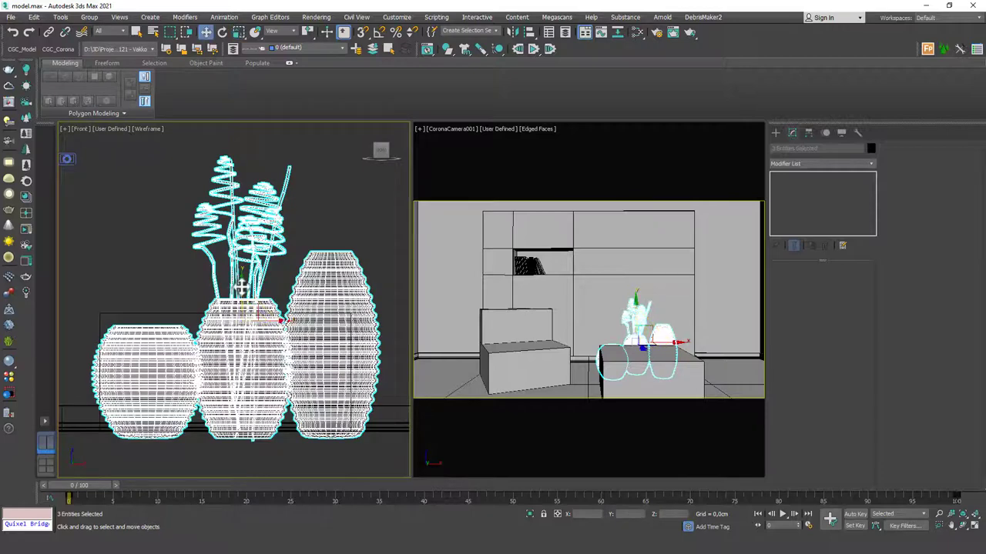
drag(241, 287, 244, 280)
alt+middle_drag(238, 278, 230, 345)
scroll(240, 305, down, 1)
key(F3)
key(p)
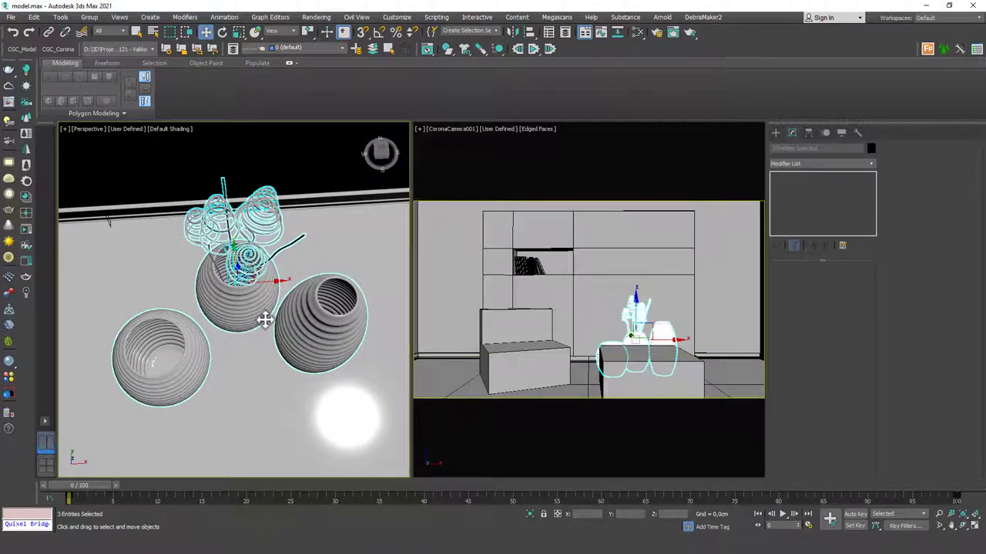
Select the Vase1 group and open it to make its individual stems editable
alt+middle_drag(235, 311, 352, 297)
scroll(272, 301, up, 4)
alt+middle_drag(272, 301, 269, 246)
scroll(240, 375, up, 3)
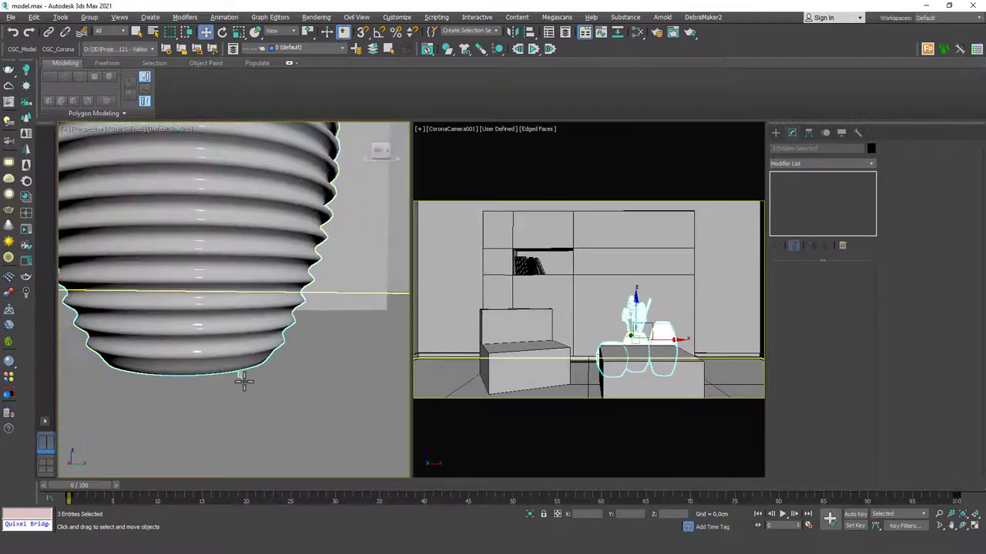
click(239, 375)
right_click(244, 317)
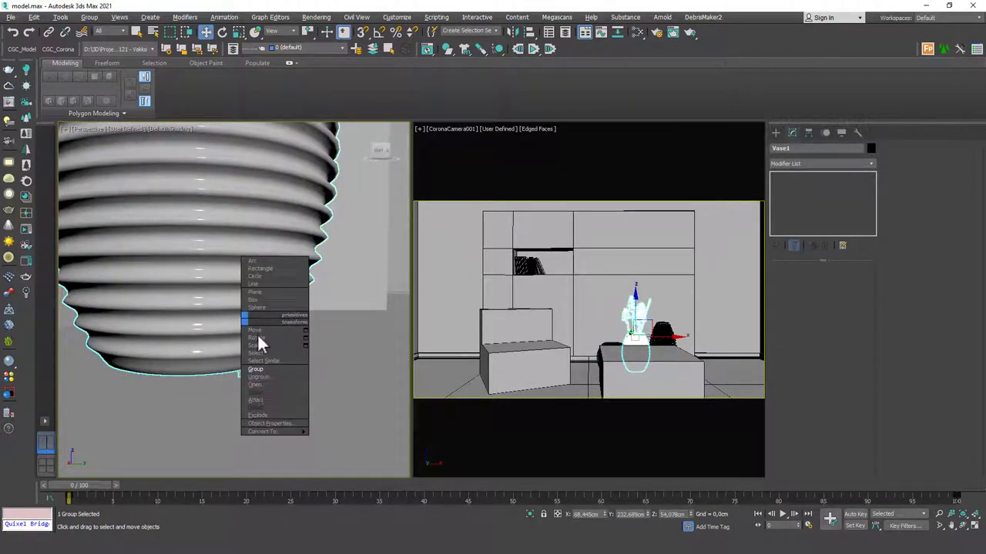
click(90, 17)
click(108, 66)
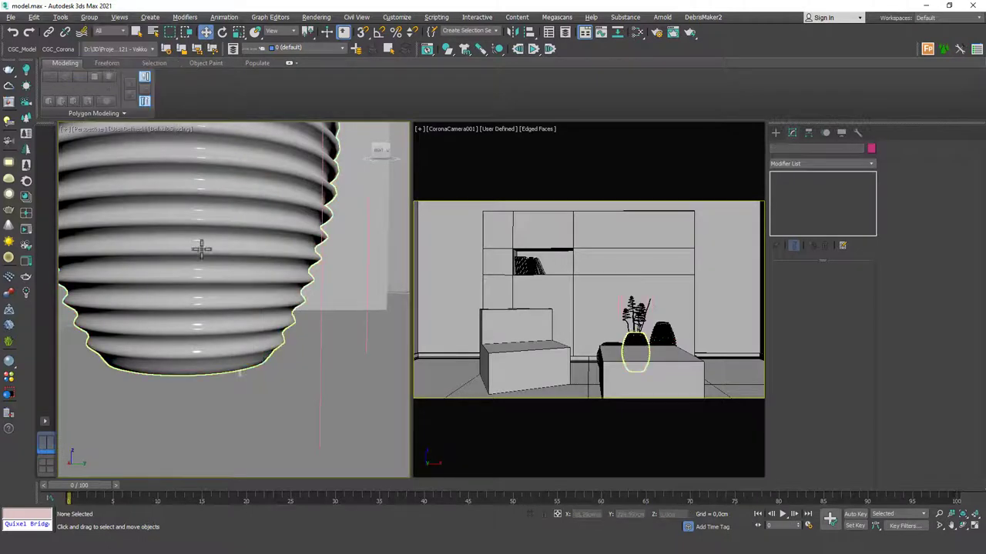
Move the bottom Edit Spline vertex of the spiral stem poking through the vase's base up inside the vase, and return to its Noise modifier
click(239, 375)
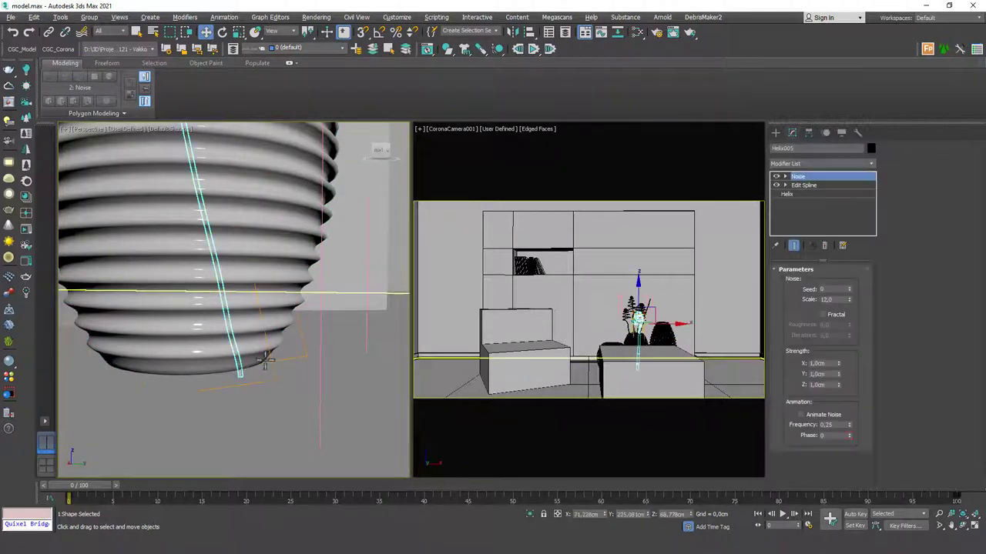
click(813, 185)
key(1)
click(240, 377)
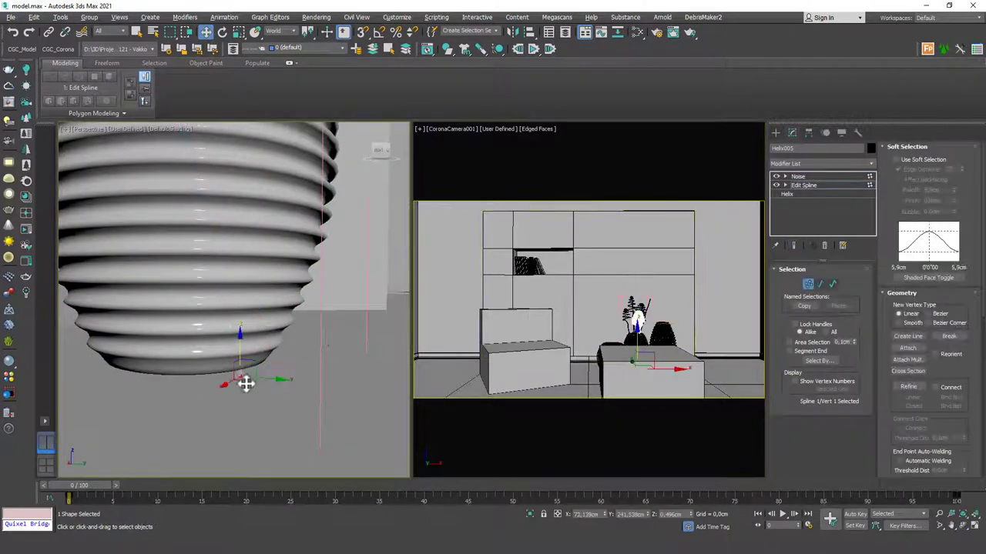
drag(259, 391, 216, 345)
key(1)
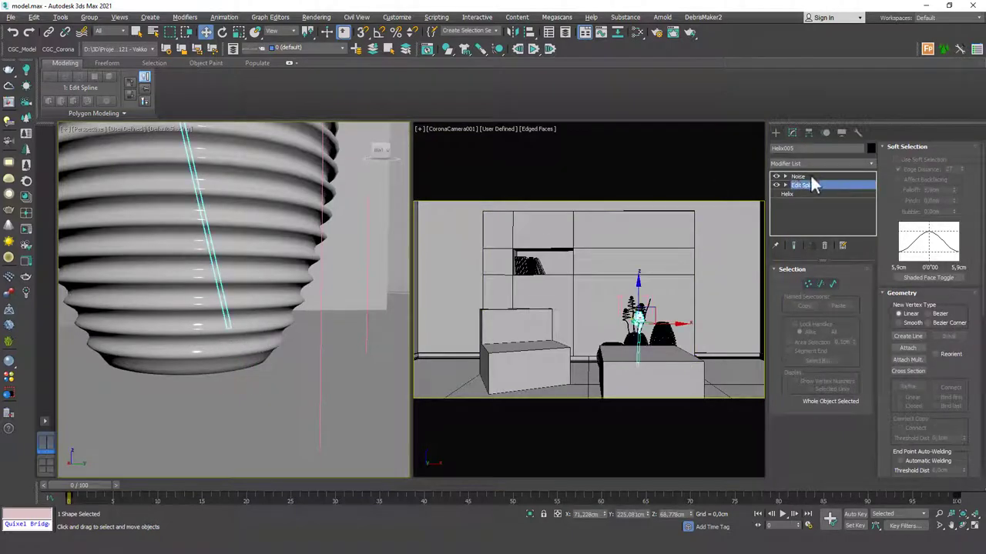
click(810, 177)
Check the shortened stem inside the vase in wireframe and return the Perspective and camera views to default shading
right_click(530, 265)
key(F3)
right_click(230, 274)
key(F3)
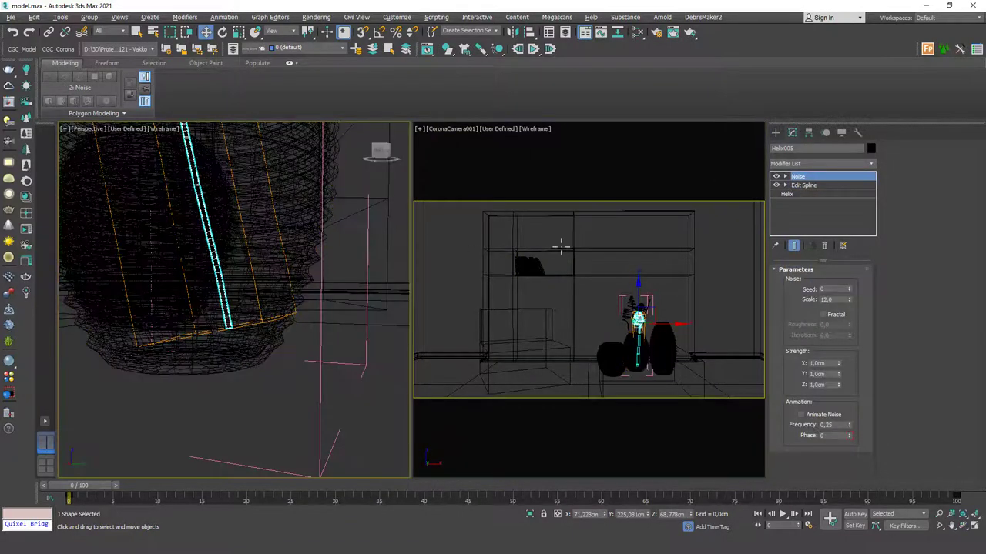
right_click(576, 246)
key(F3)
key(F4)
key(F4)
right_click(301, 290)
key(F3)
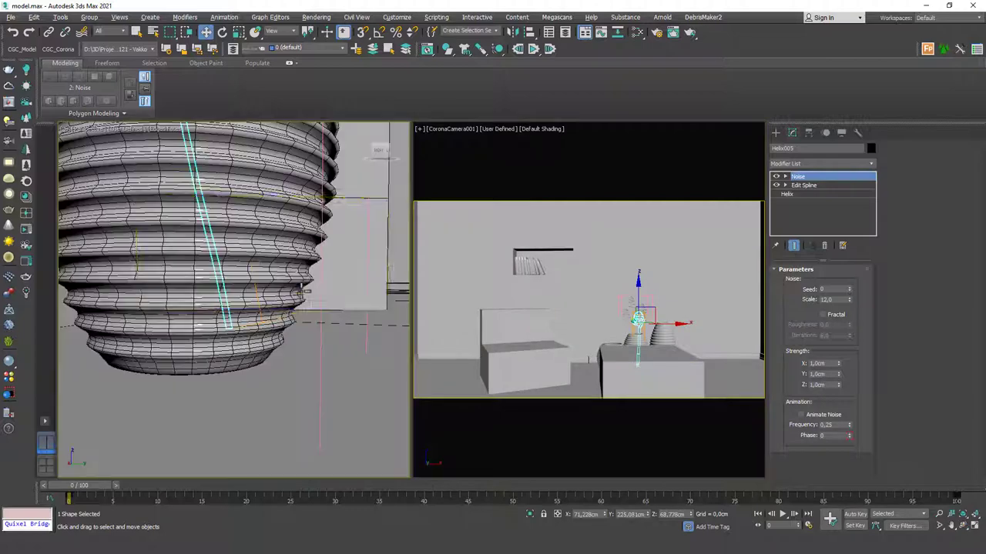
Lower the height of the low box in front of the vases to 36.9 cm
scroll(269, 290, down, 10)
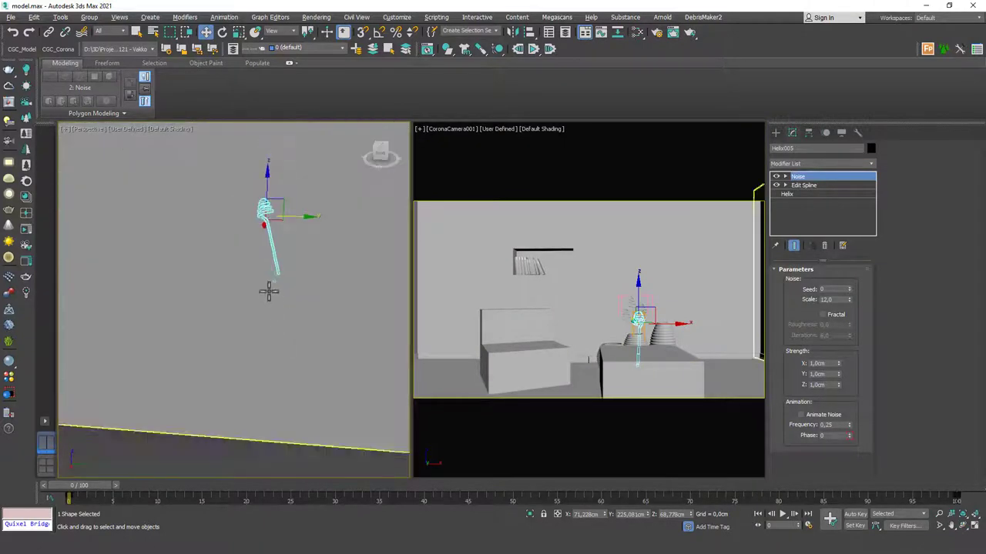
alt+middle_drag(269, 291, 297, 285)
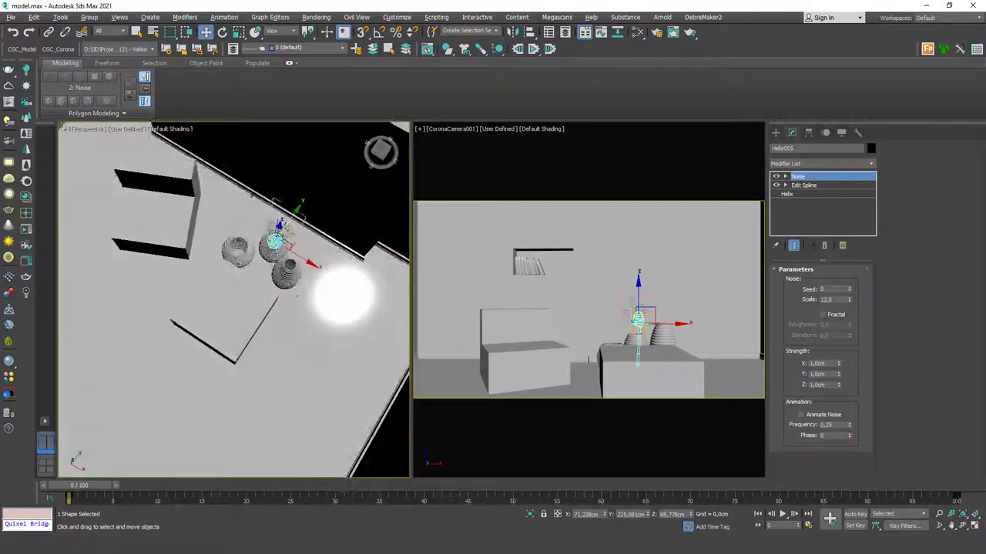
scroll(273, 263, up, 3)
click(224, 331)
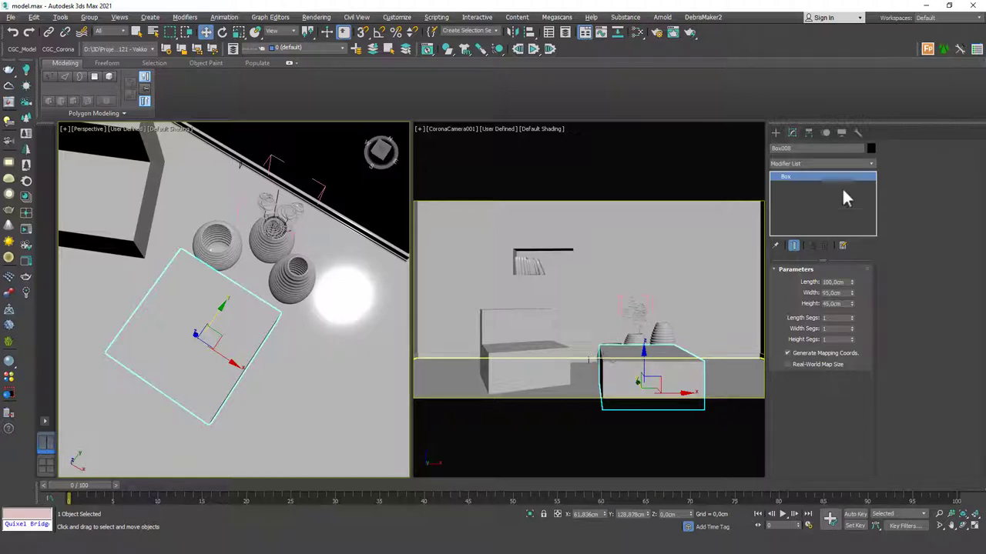
drag(852, 302, 849, 311)
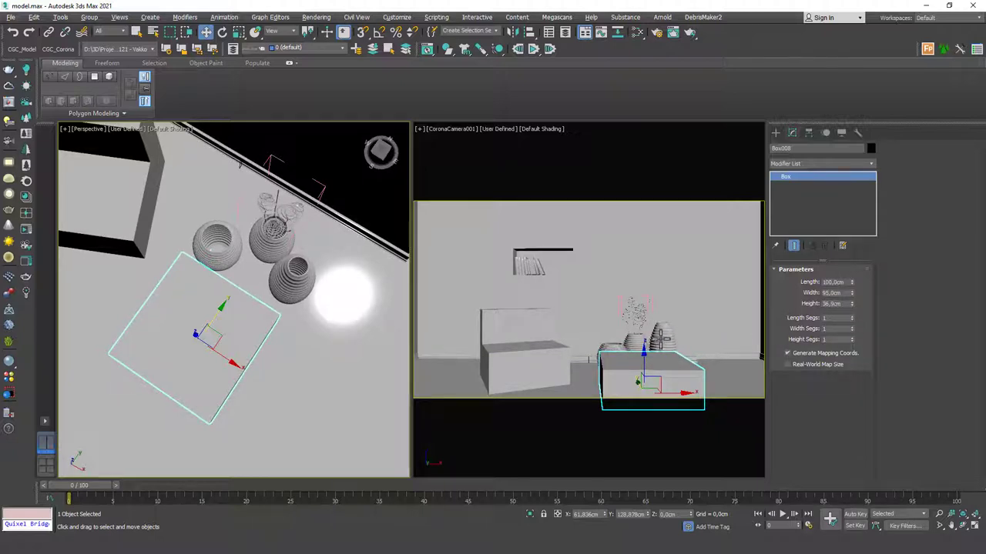
Adjust the positions of the tall vase and the round vase around the stem-filled vase
click(660, 339)
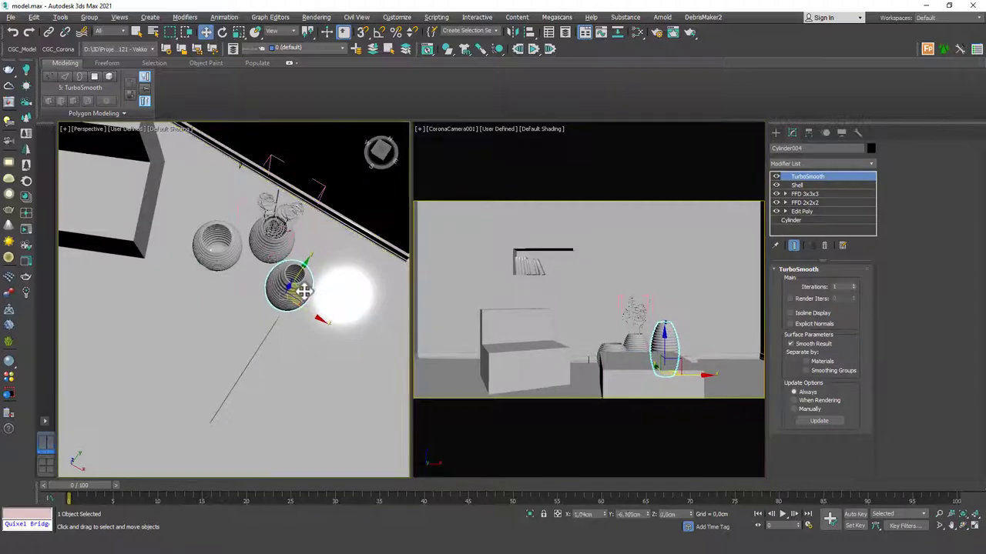
alt+middle_drag(297, 285, 274, 286)
click(233, 252)
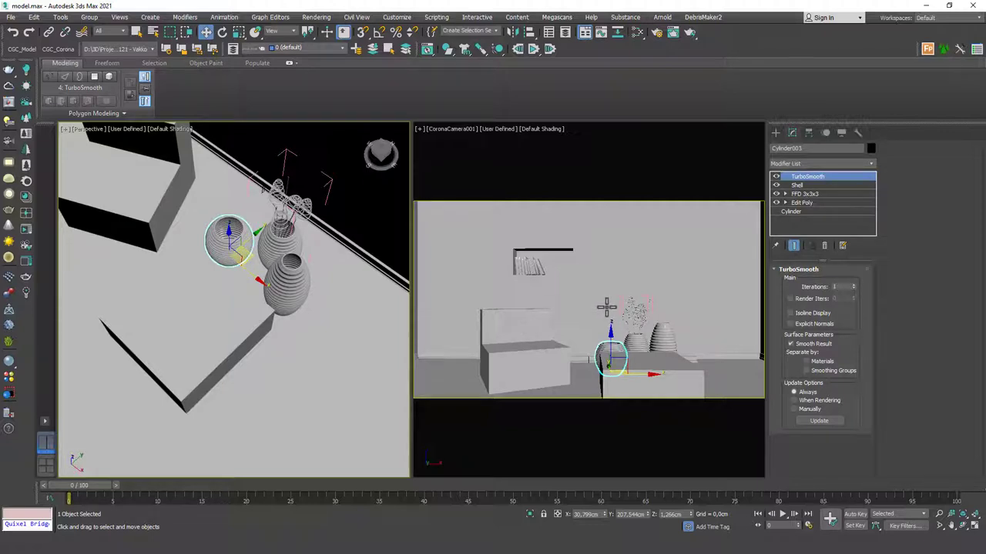
Show edged faces in the camera view and reframe the shot by panning and dollying the camera back to include the whole low box
key(F4)
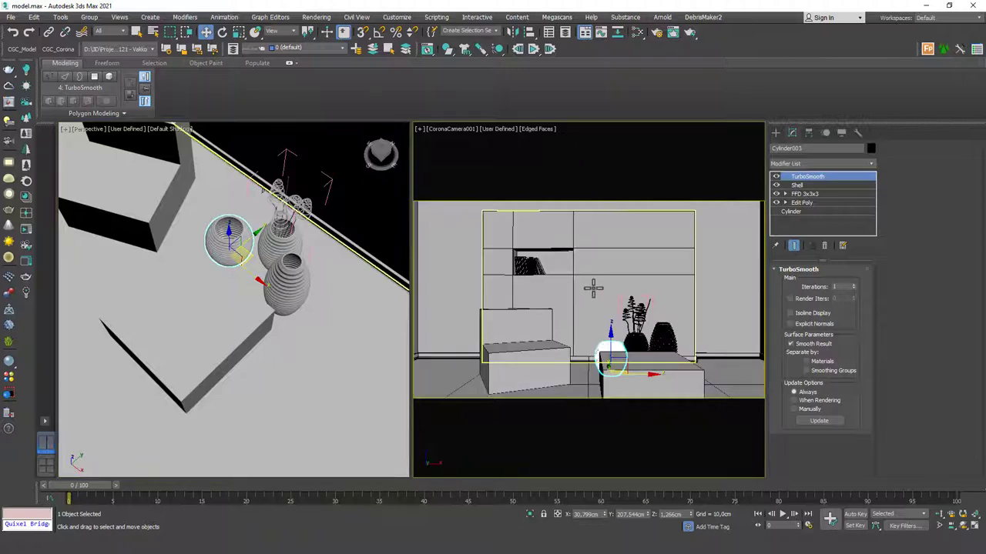
middle_drag(597, 291, 614, 306)
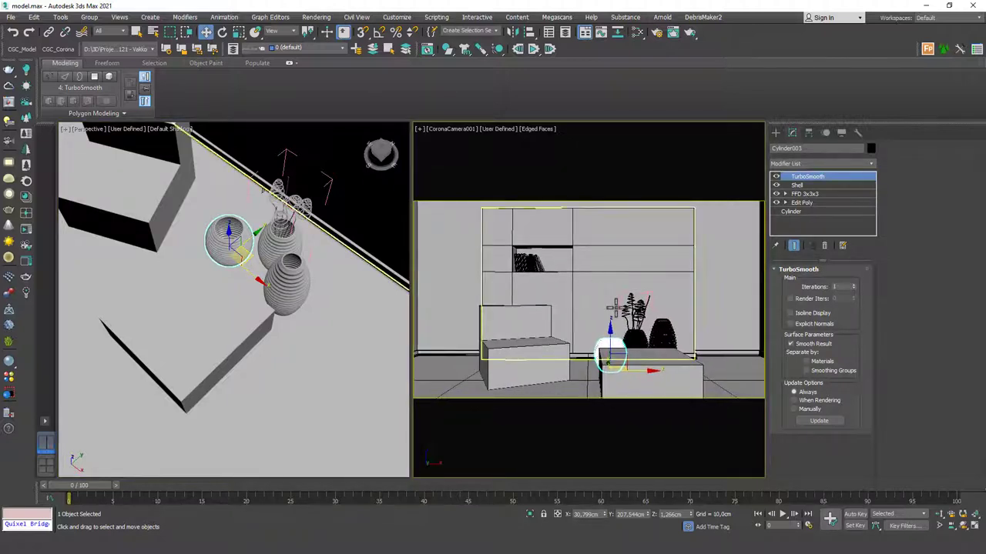
click(938, 513)
drag(645, 296, 650, 278)
right_click(650, 277)
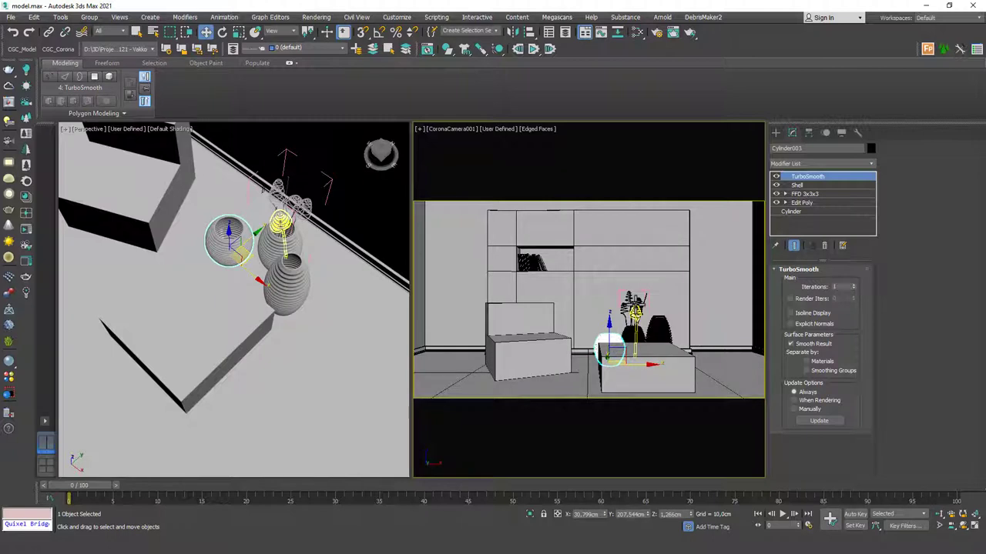
Select the chamfered wall unit behind the vases
click(356, 210)
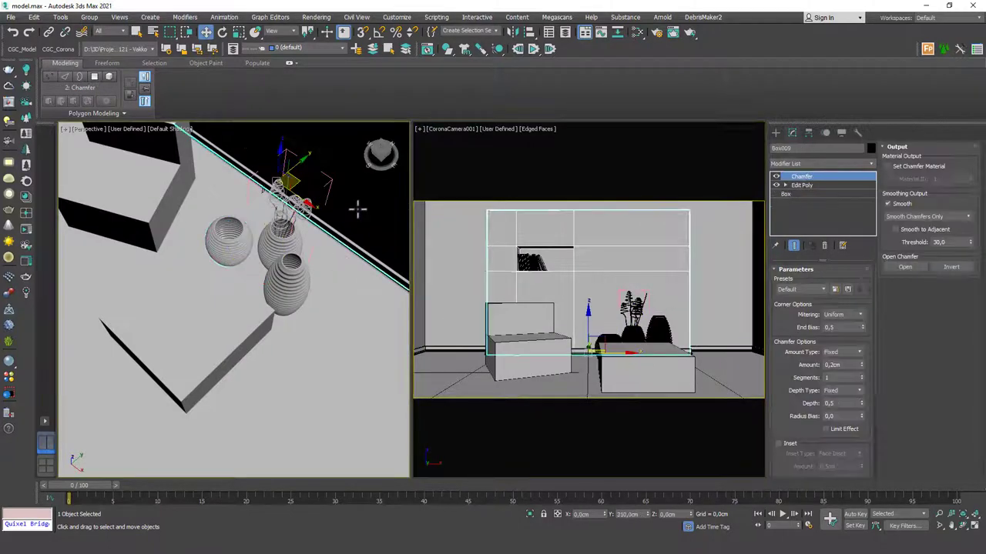